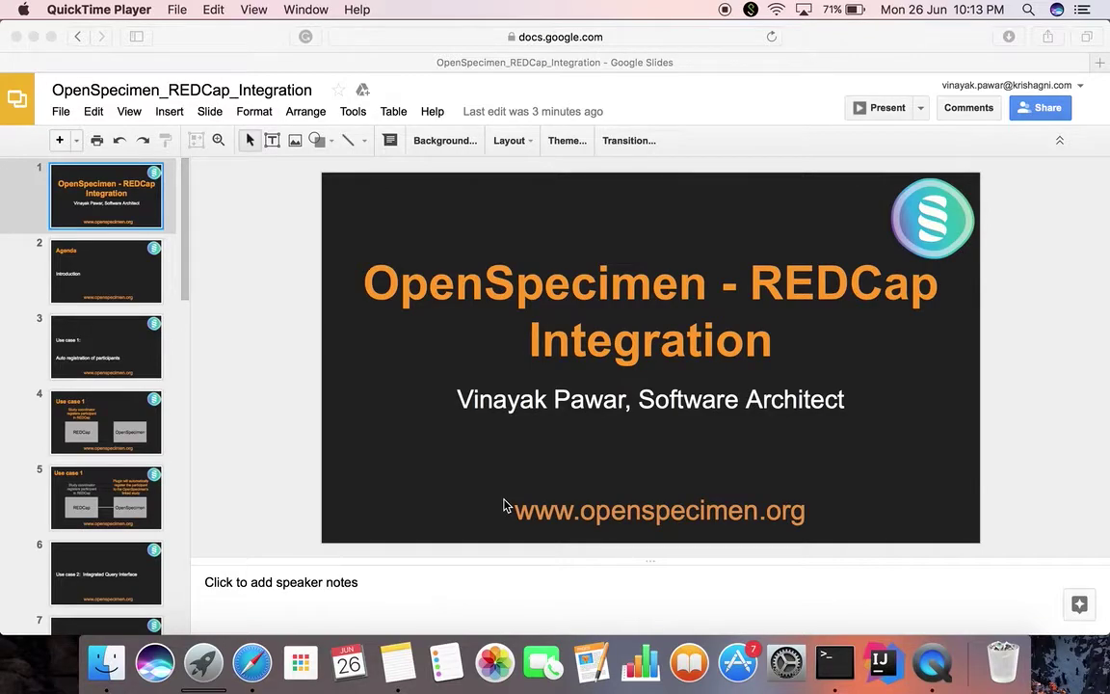
Step: Review the integration presentation from the Agenda slide through the two Use case 1 diagrams on auto registration of participants
{"action": "left_click", "coordinate": [86, 278]}
{"action": "left_click", "coordinate": [85, 278]}
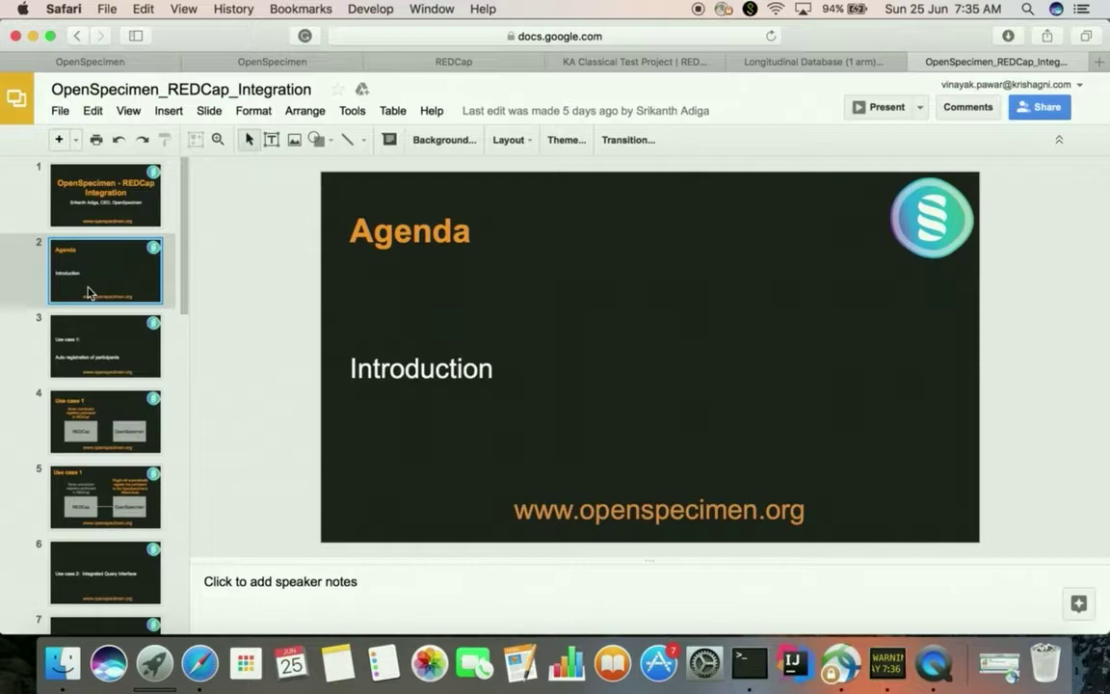
{"action": "left_click", "coordinate": [105, 358]}
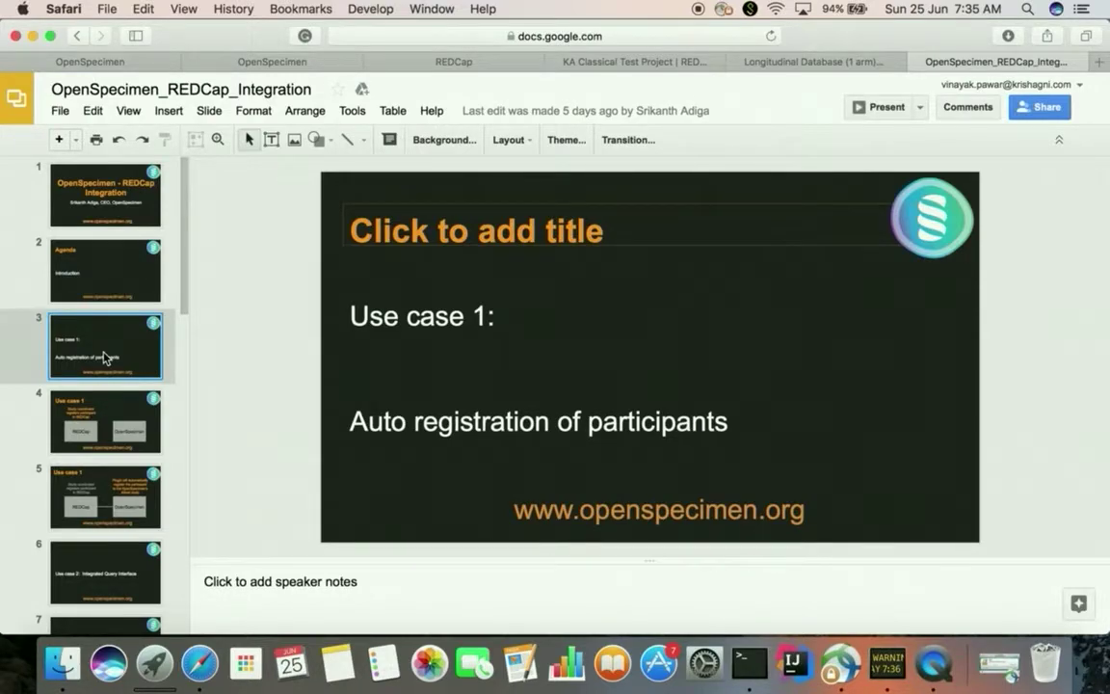
{"action": "left_click", "coordinate": [108, 430]}
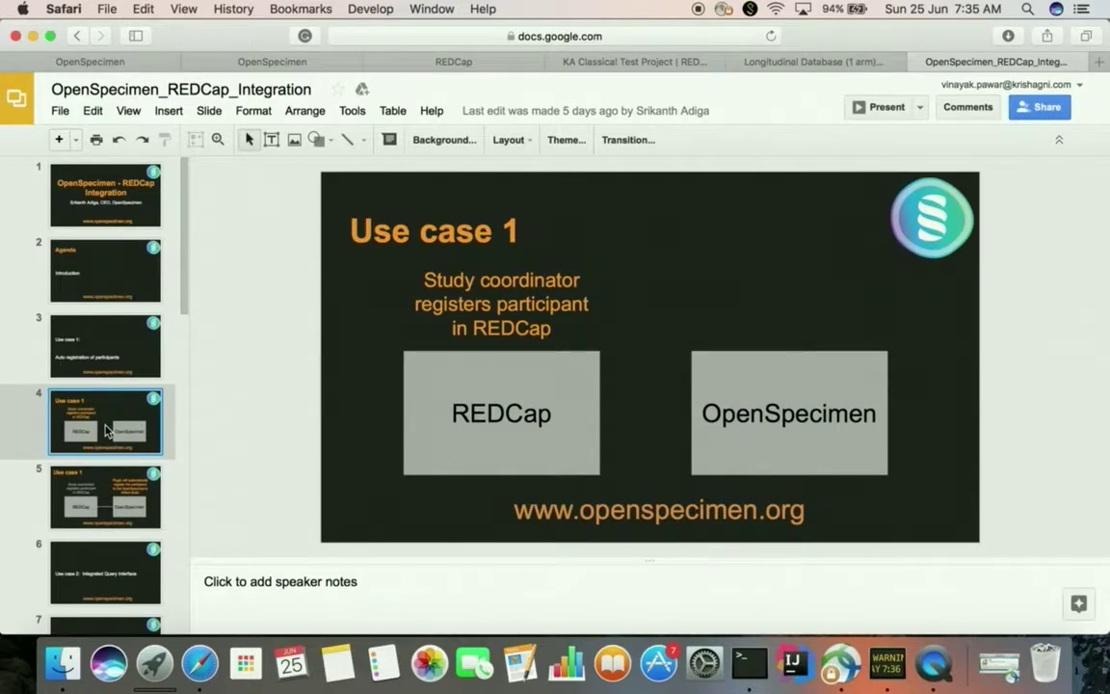
{"action": "left_click", "coordinate": [124, 508]}
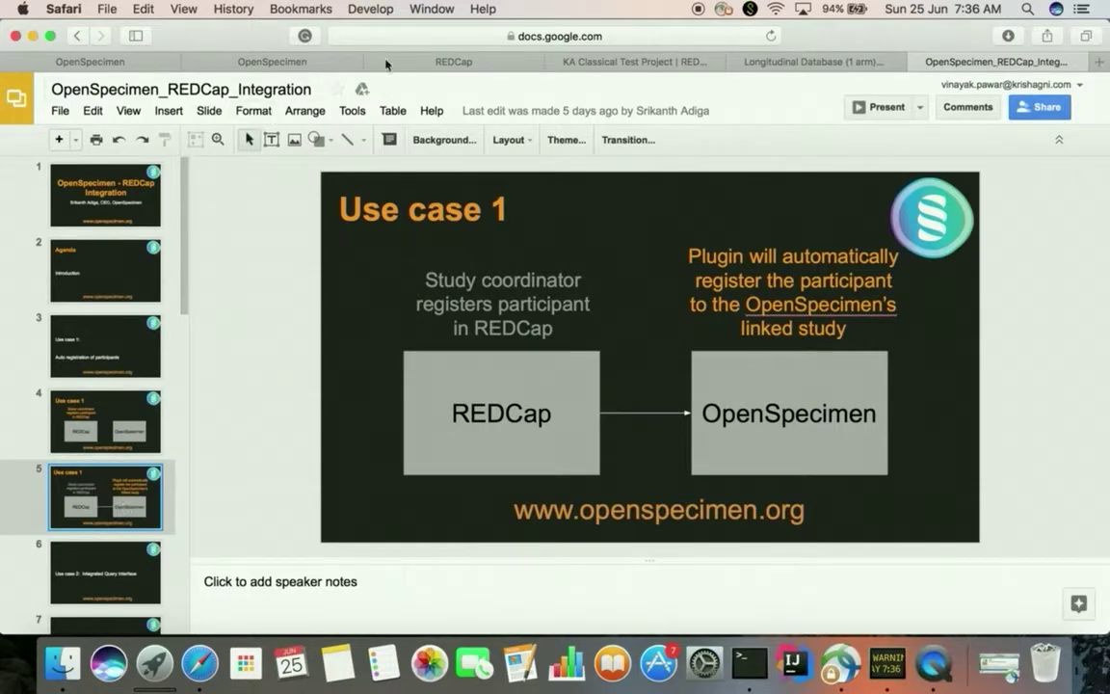
Step: View the KA Classical Test Project record dashboard in REDCap, and open the RCC protocol's REDCap project configuration in OpenSpecimen
{"action": "left_click", "coordinate": [612, 63]}
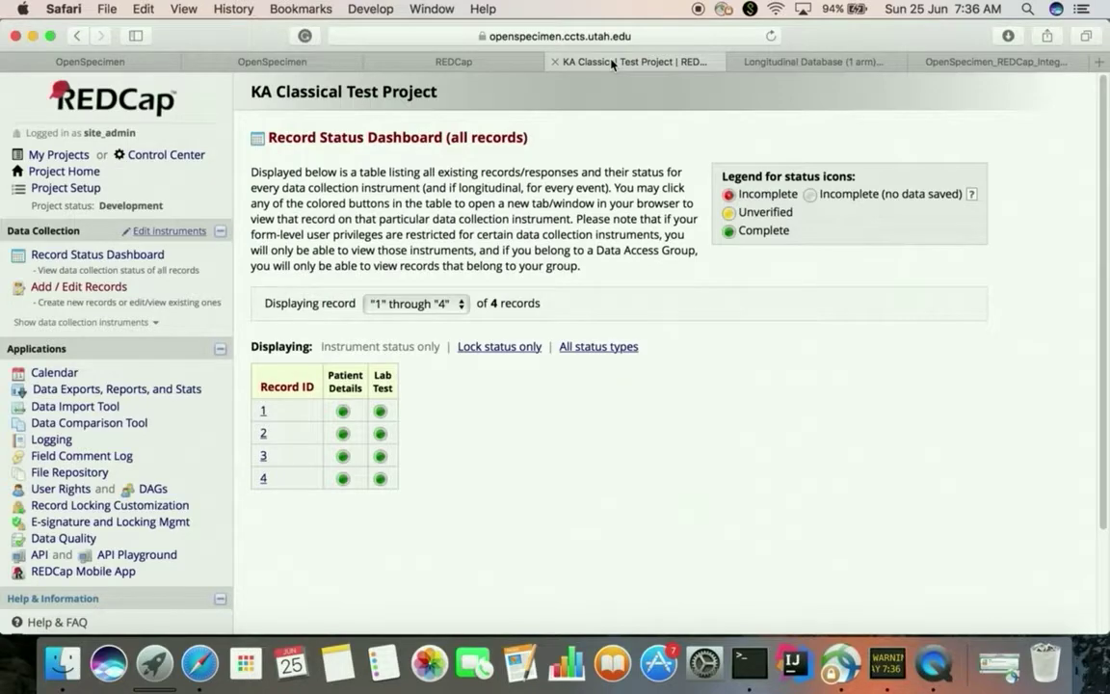
{"action": "left_click", "coordinate": [135, 62]}
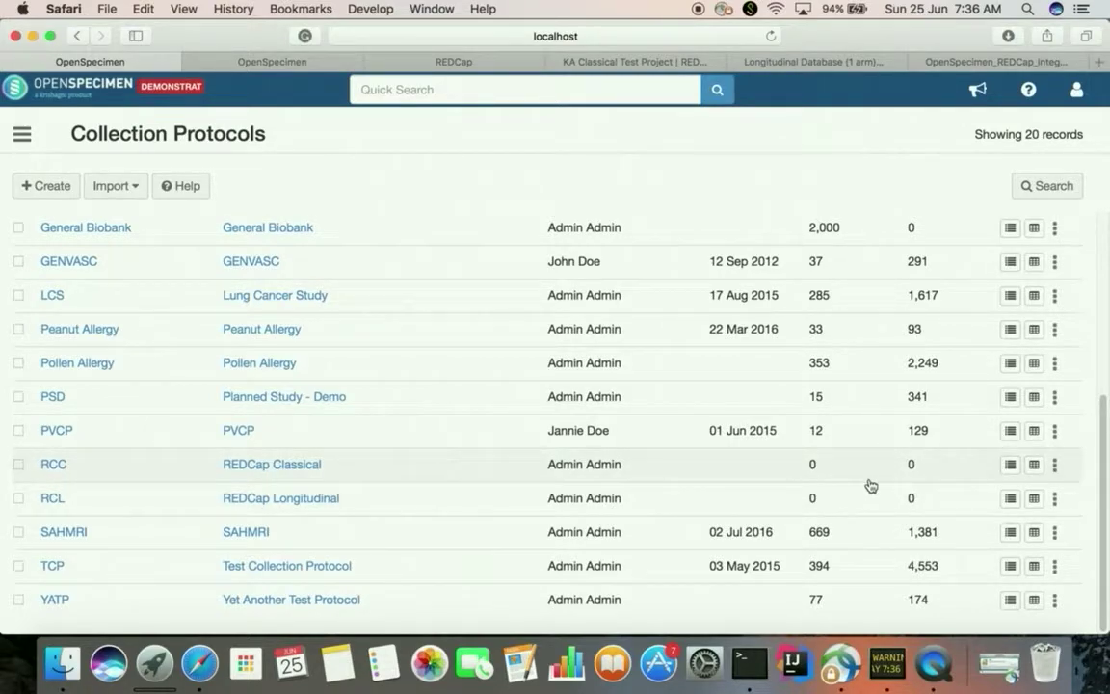
{"action": "left_click", "coordinate": [1054, 467]}
{"action": "left_click", "coordinate": [1029, 503]}
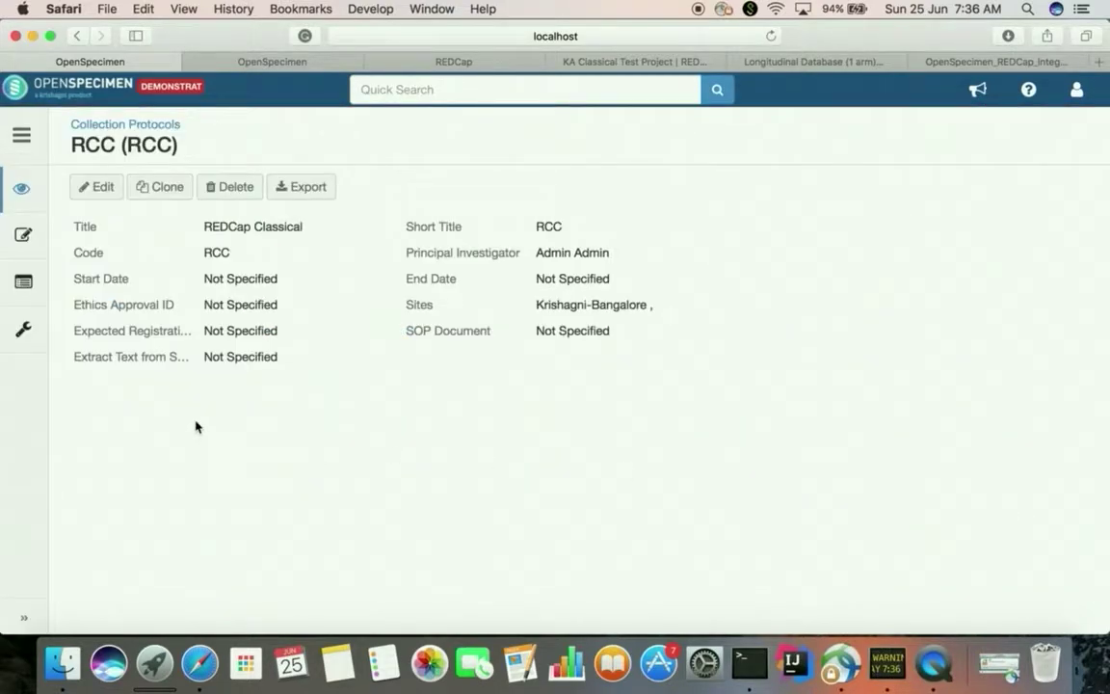
{"action": "left_click", "coordinate": [21, 330]}
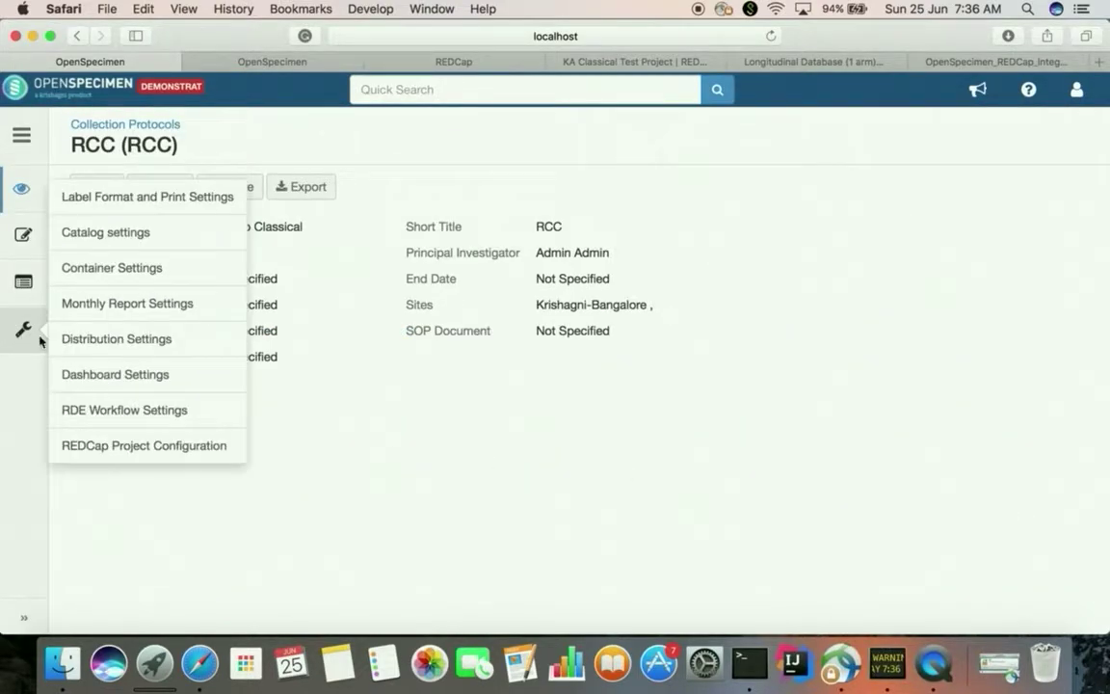
{"action": "left_click", "coordinate": [118, 445]}
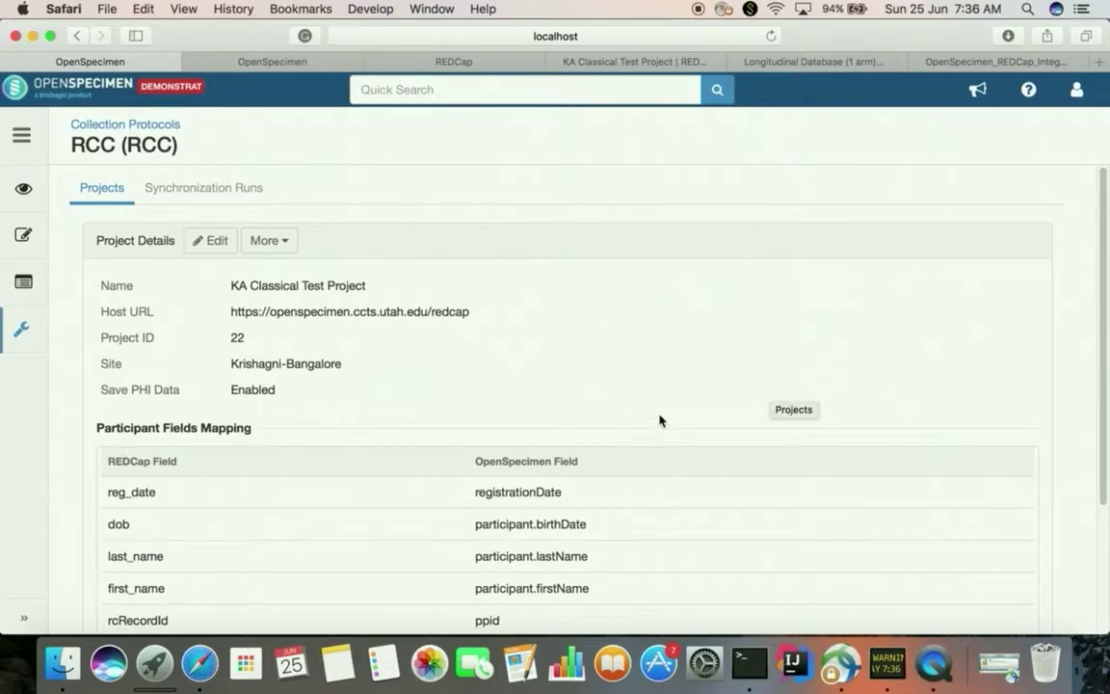
Step: Synchronize the instruments of the KA Classical Test Project and refresh its list of synchronization runs
{"action": "left_click", "coordinate": [286, 252]}
{"action": "left_click", "coordinate": [257, 346]}
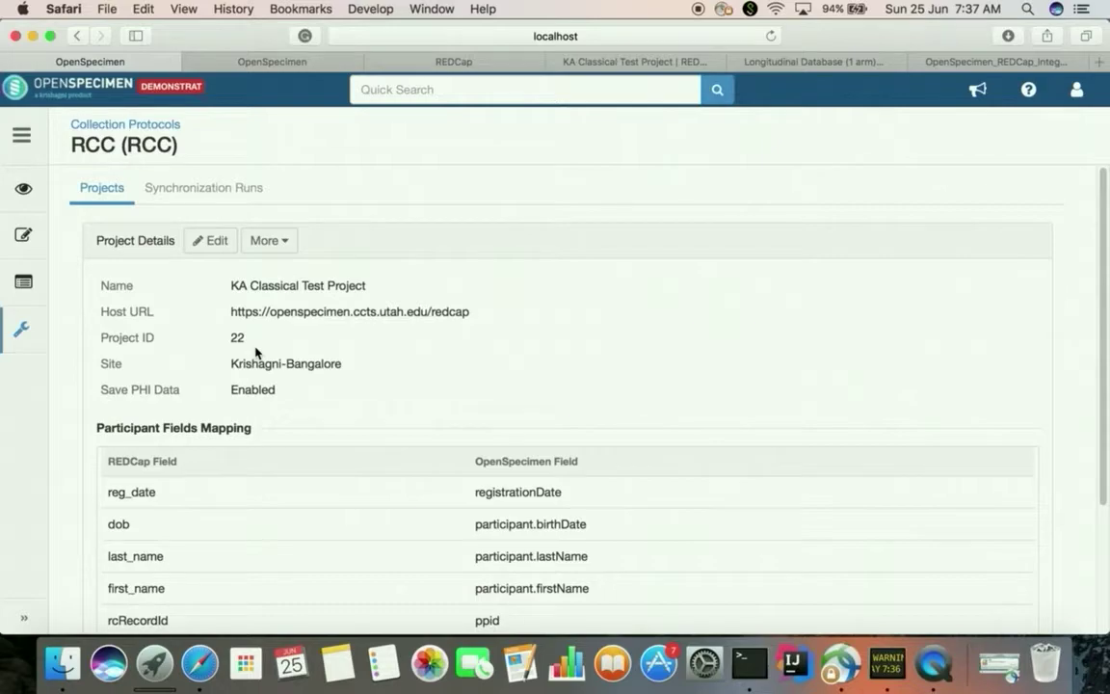
{"action": "left_click", "coordinate": [221, 192]}
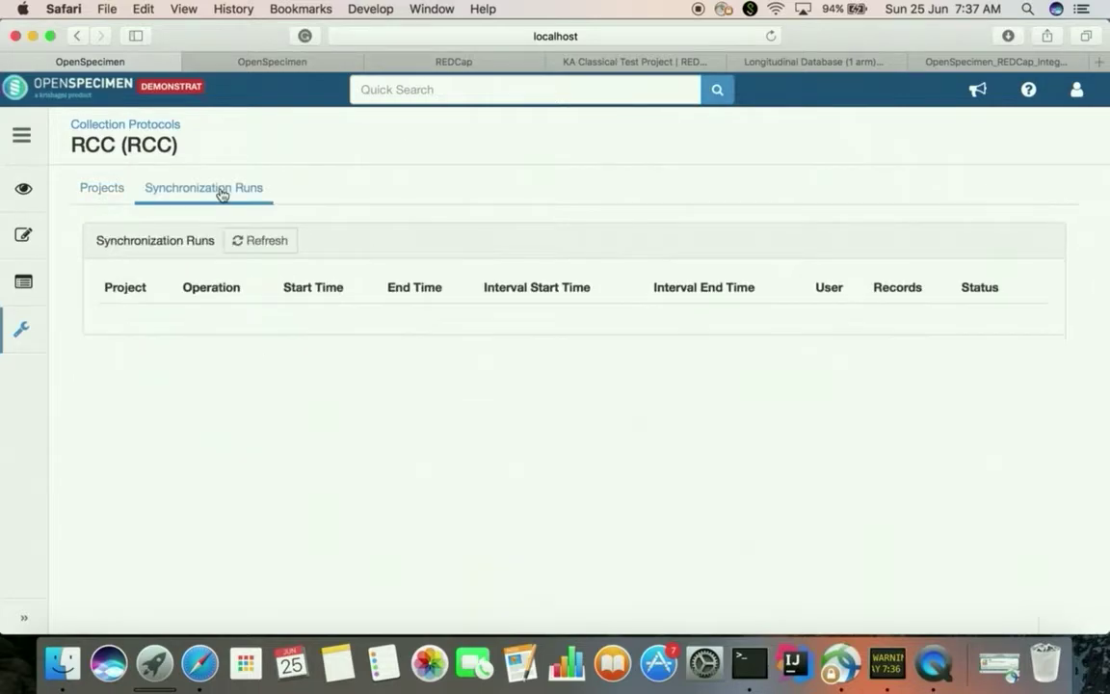
{"action": "left_click", "coordinate": [280, 254]}
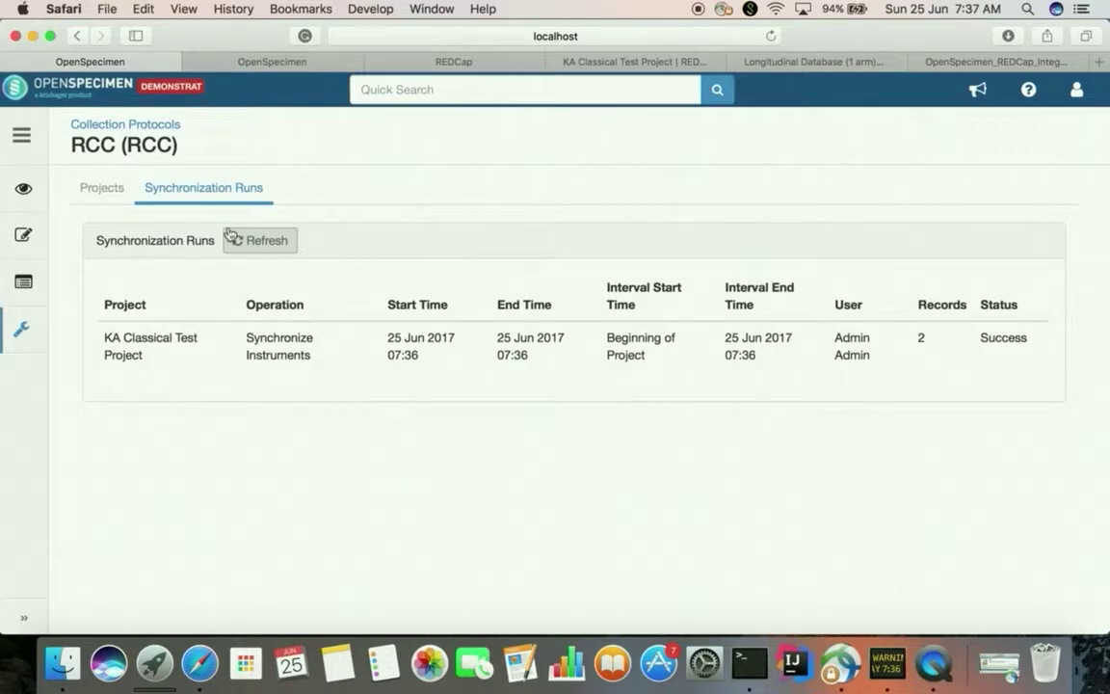
Step: Synchronize the records of the KA Classical Test Project and refresh the synchronization runs
{"action": "left_click", "coordinate": [111, 185]}
{"action": "left_click", "coordinate": [269, 241]}
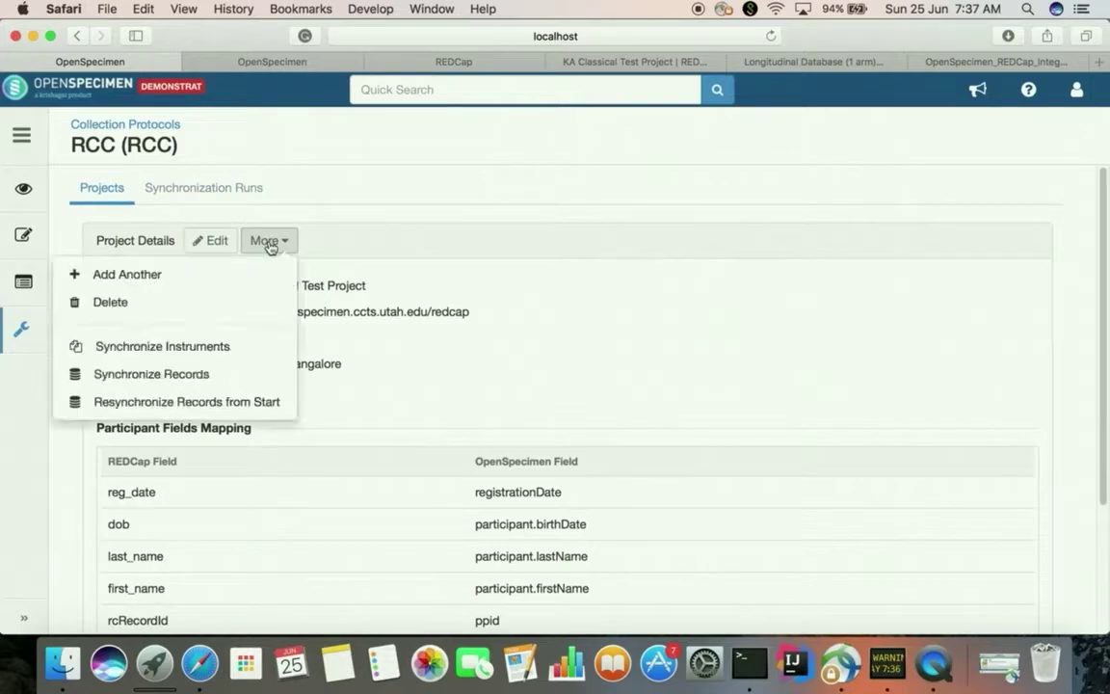
{"action": "left_click", "coordinate": [250, 375]}
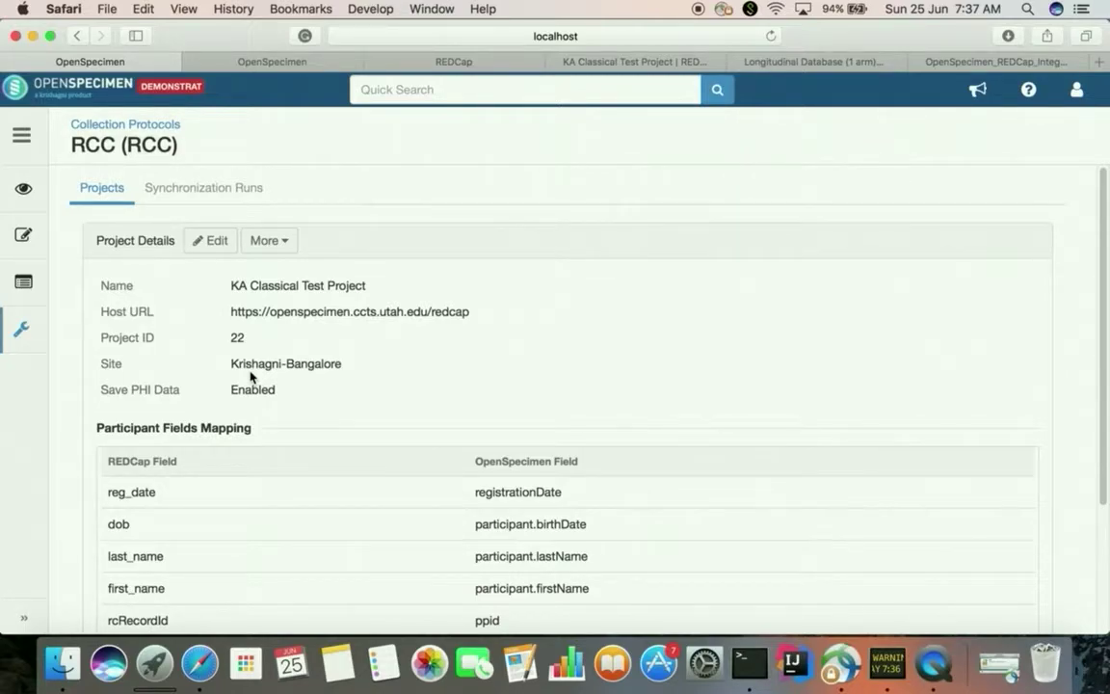
{"action": "left_click", "coordinate": [229, 202]}
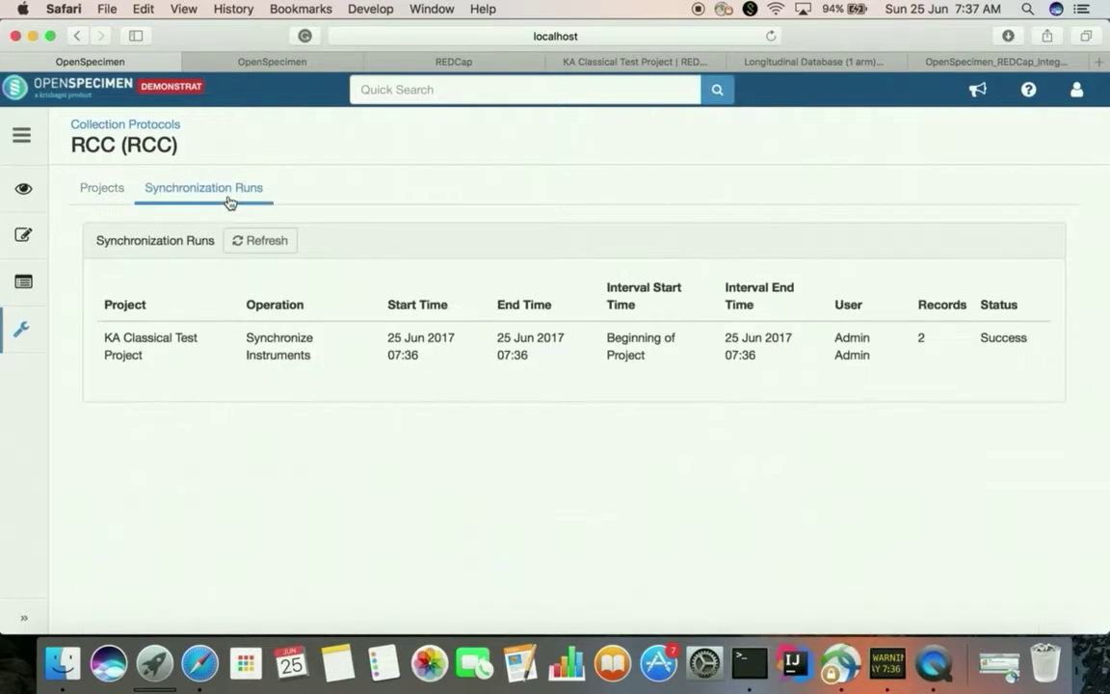
{"action": "left_click", "coordinate": [254, 242]}
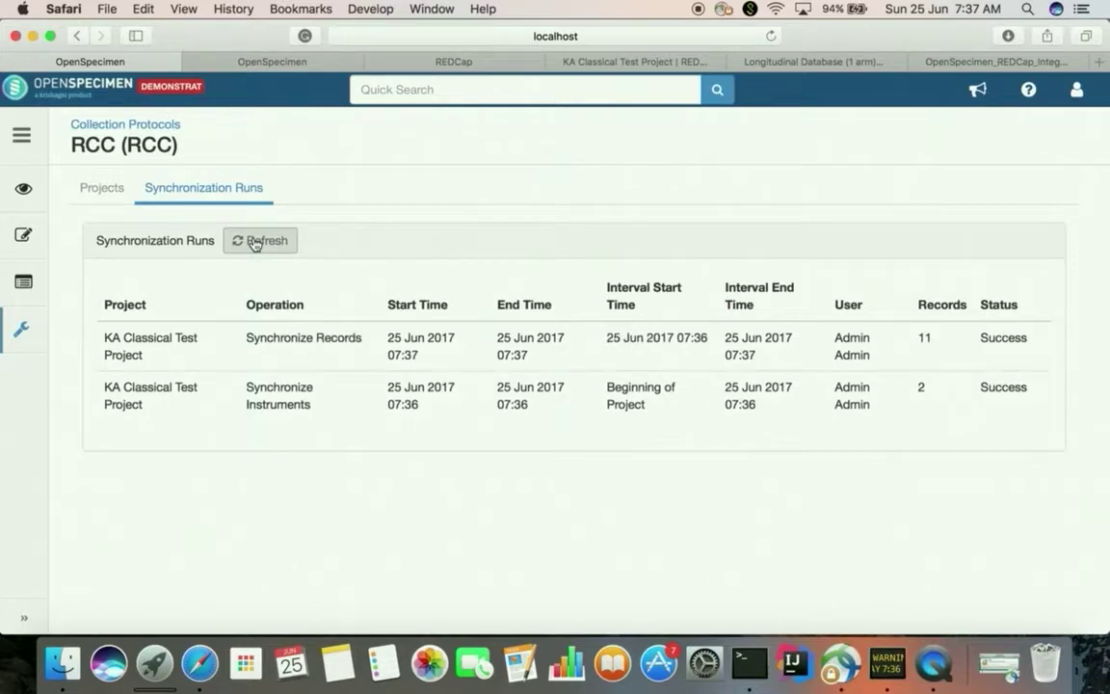
Step: Return to the collection protocols and view the participants registered in the RCC protocol
{"action": "left_click", "coordinate": [165, 129]}
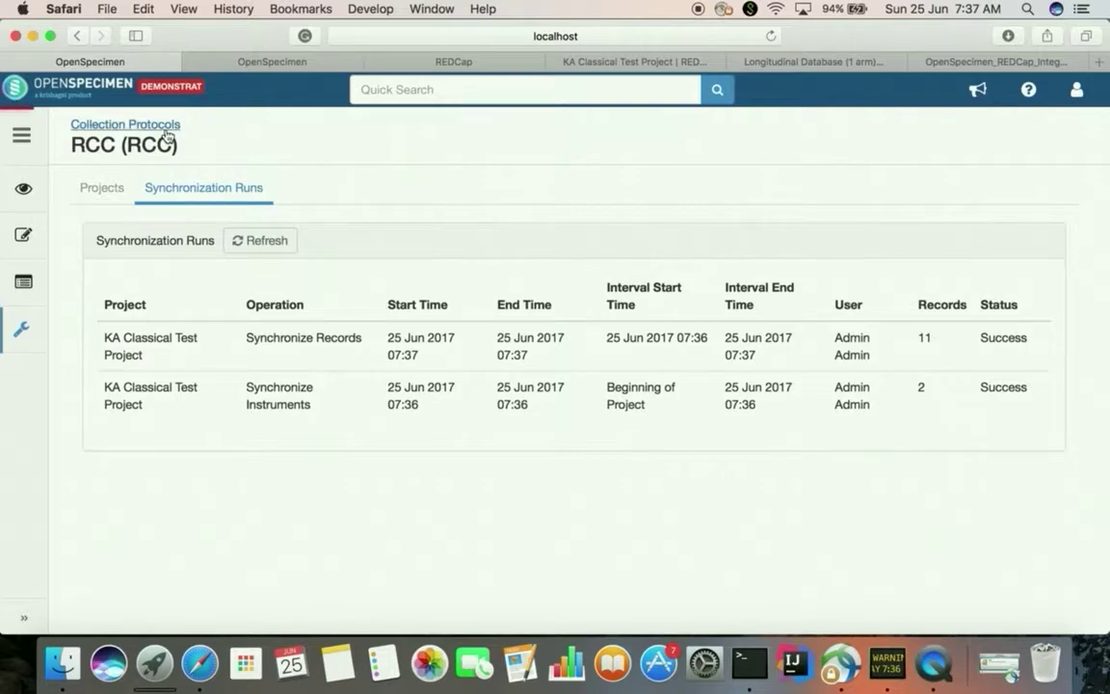
{"action": "scroll", "coordinate": [285, 399], "scroll_direction": "down", "scroll_amount": 5}
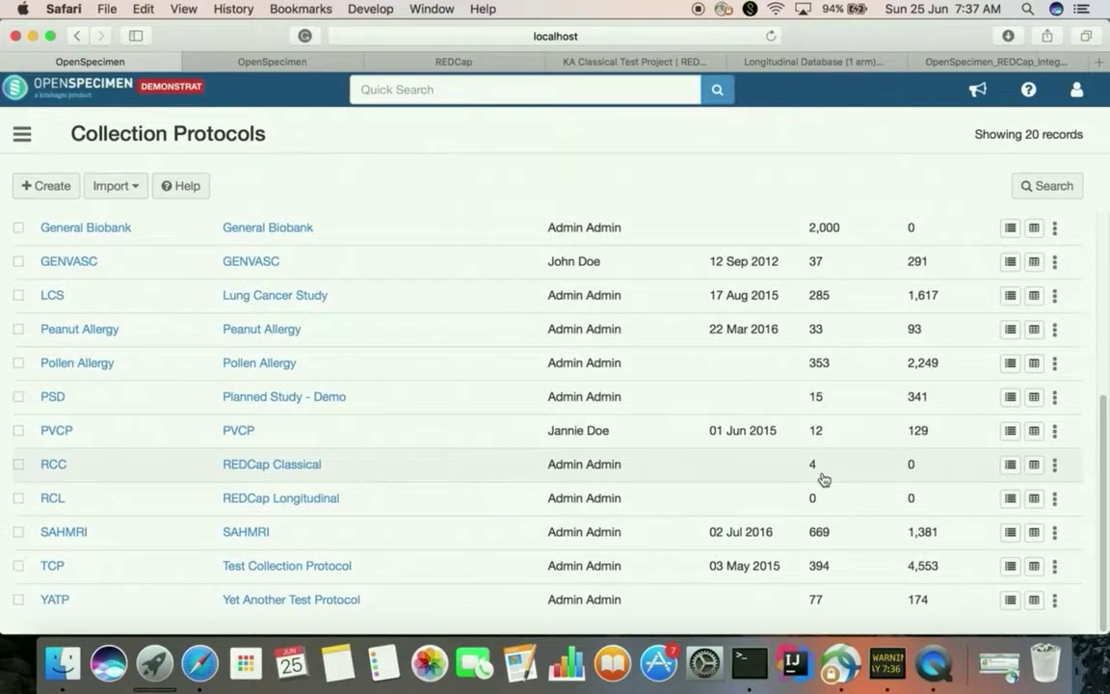
{"action": "left_click", "coordinate": [1055, 470]}
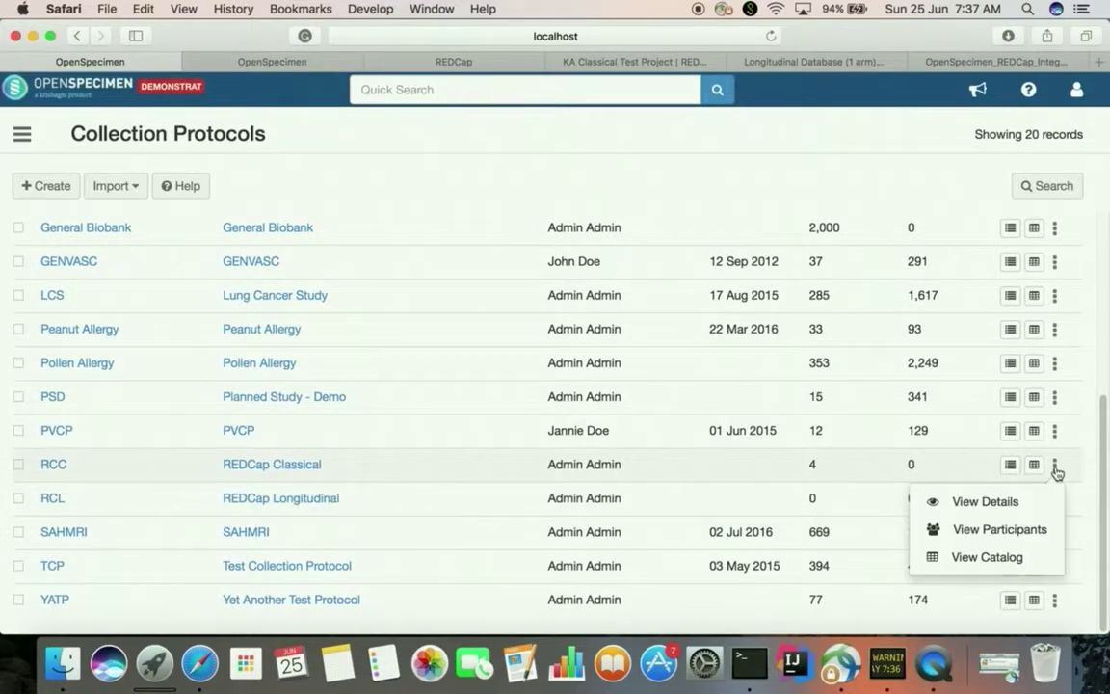
{"action": "left_click", "coordinate": [1043, 542]}
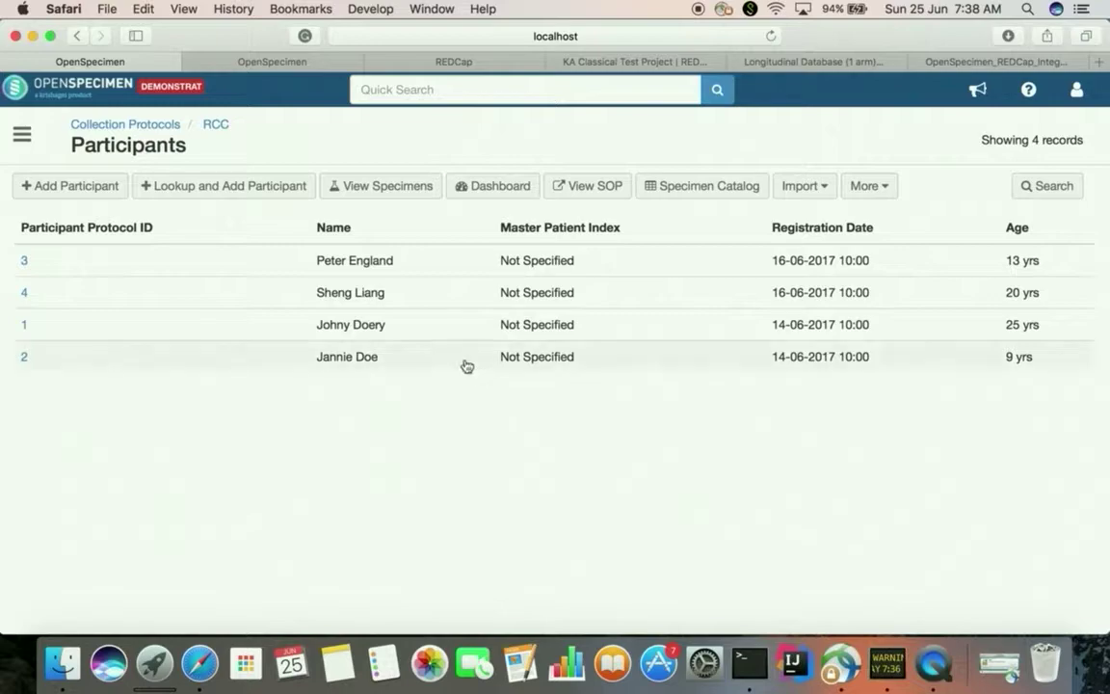
Step: Inspect the first listed participant's Lab Test form, and go back to the RCC participants without saving
{"action": "left_click", "coordinate": [403, 272]}
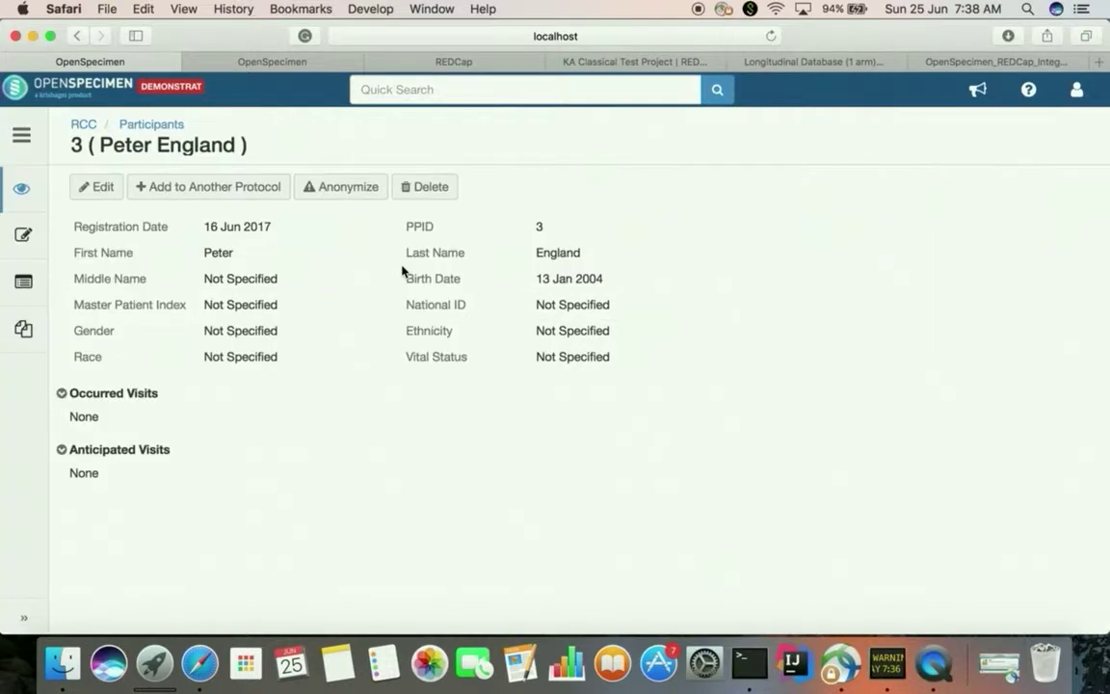
{"action": "left_click", "coordinate": [35, 337]}
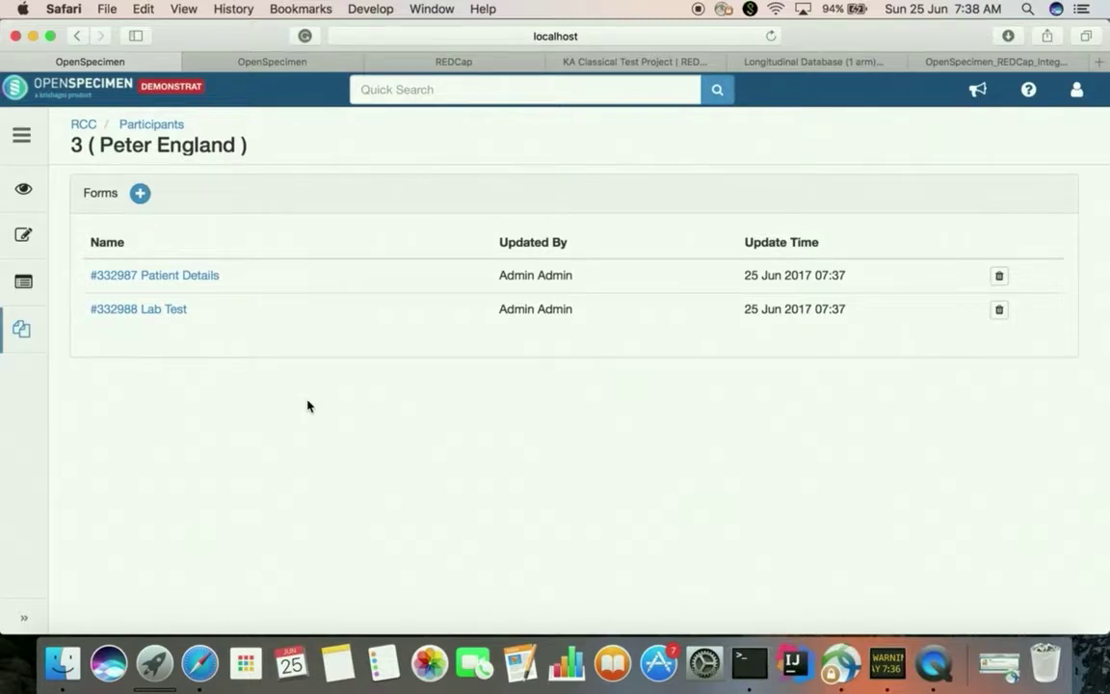
{"action": "left_click", "coordinate": [171, 311]}
{"action": "left_click", "coordinate": [217, 424]}
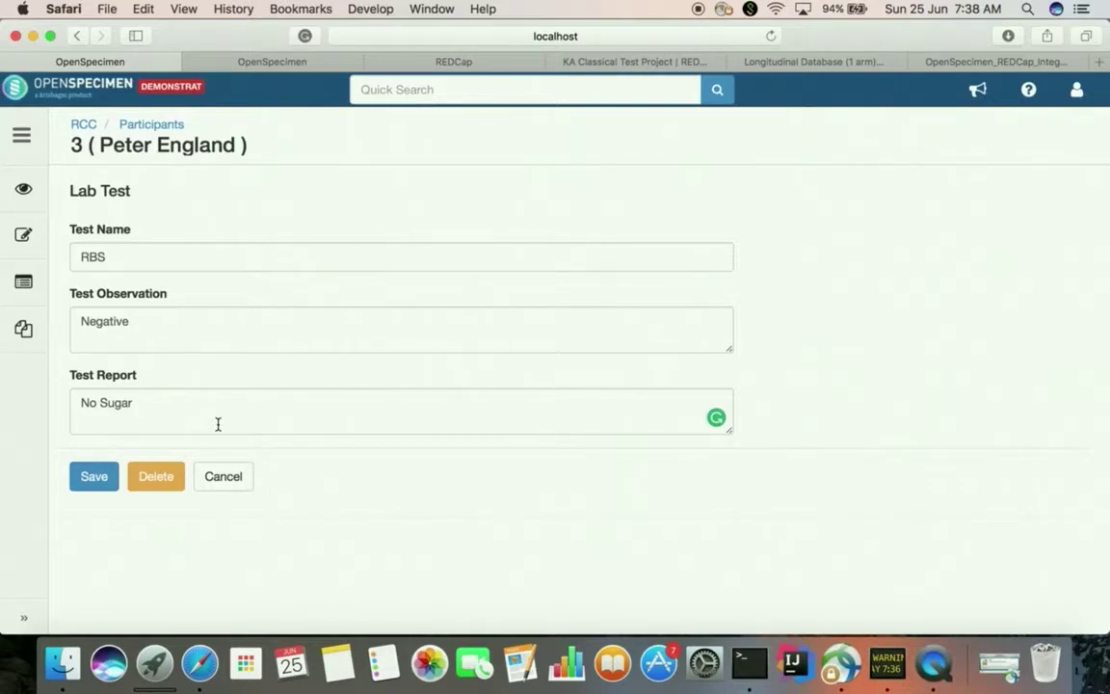
{"action": "left_click", "coordinate": [81, 127]}
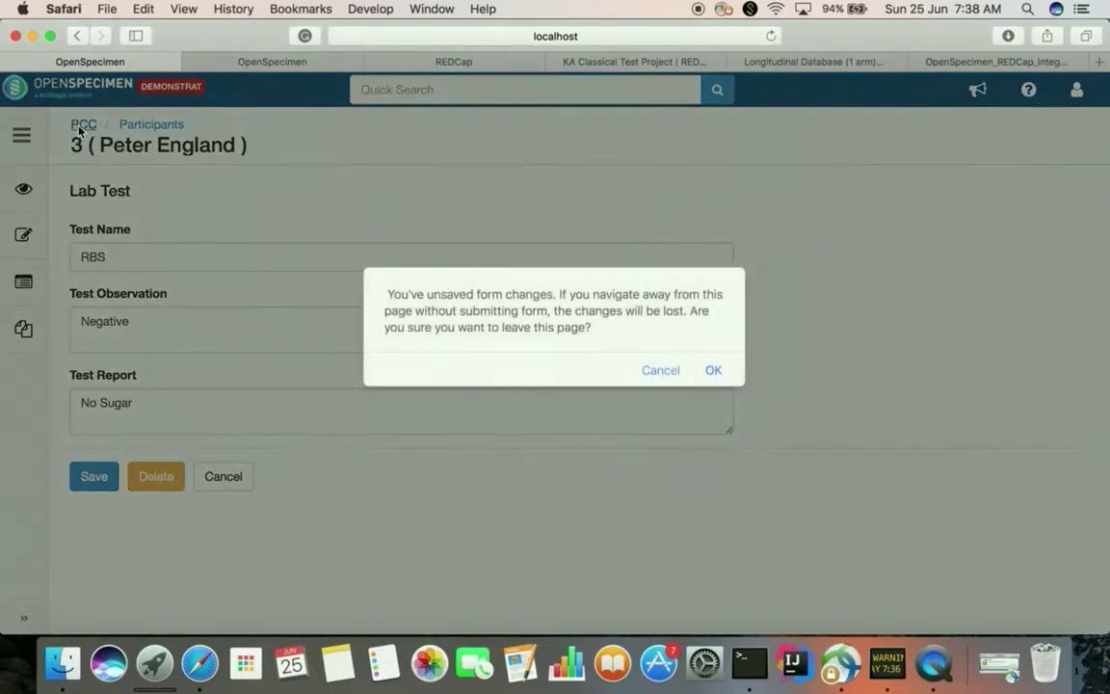
{"action": "left_click", "coordinate": [713, 372]}
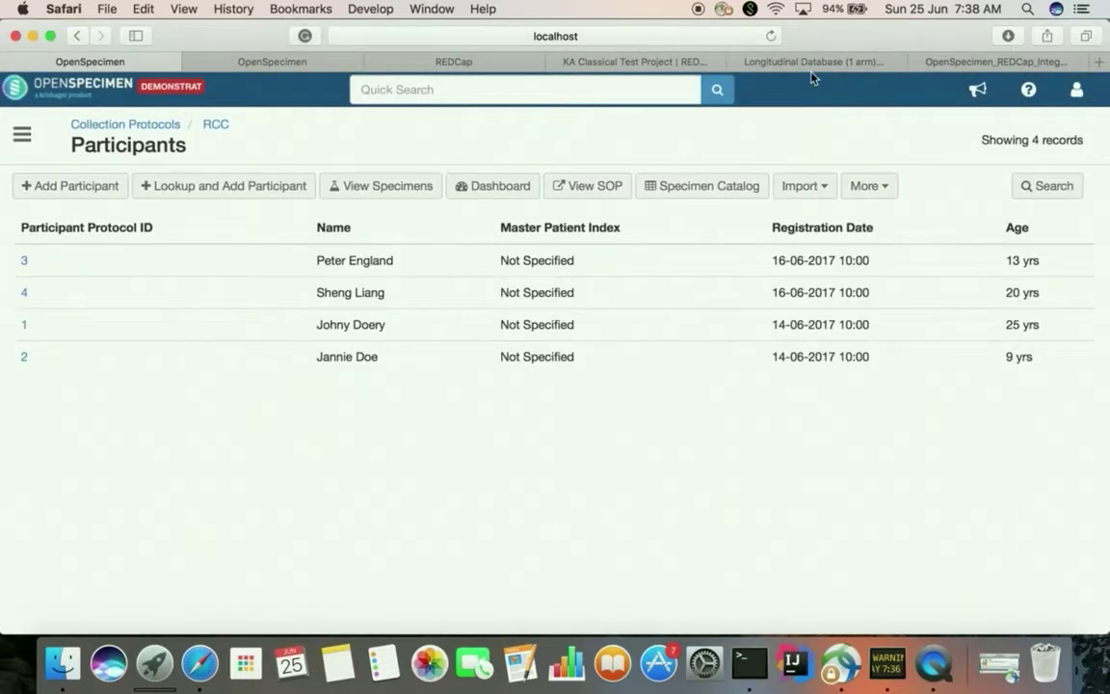
Step: View the Longitudinal Database (1 arm) dashboard in REDCap, and open the RCL protocol's REDCap project configuration in OpenSpecimen
{"action": "left_click", "coordinate": [811, 69]}
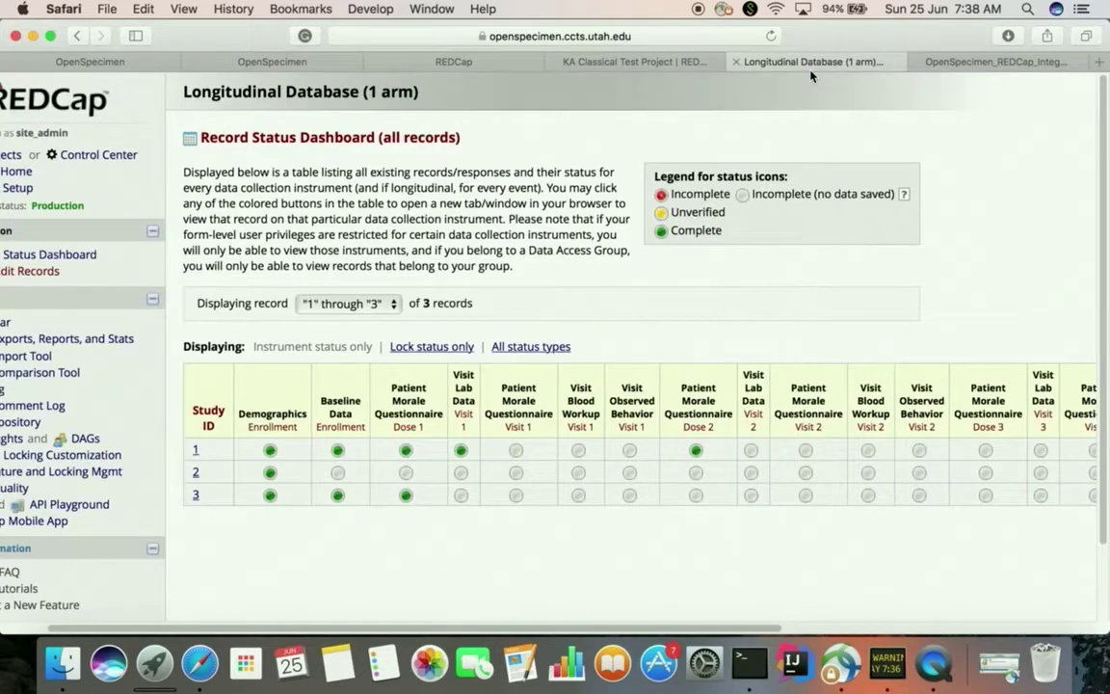
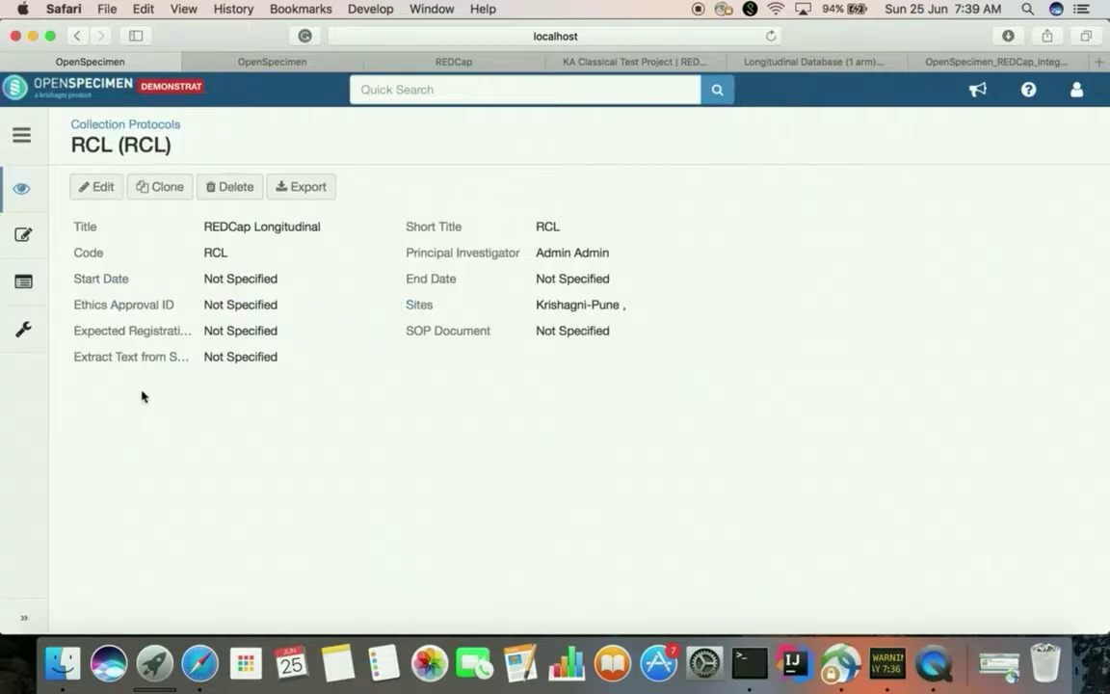
{"action": "left_click", "coordinate": [23, 329]}
{"action": "left_click", "coordinate": [127, 447]}
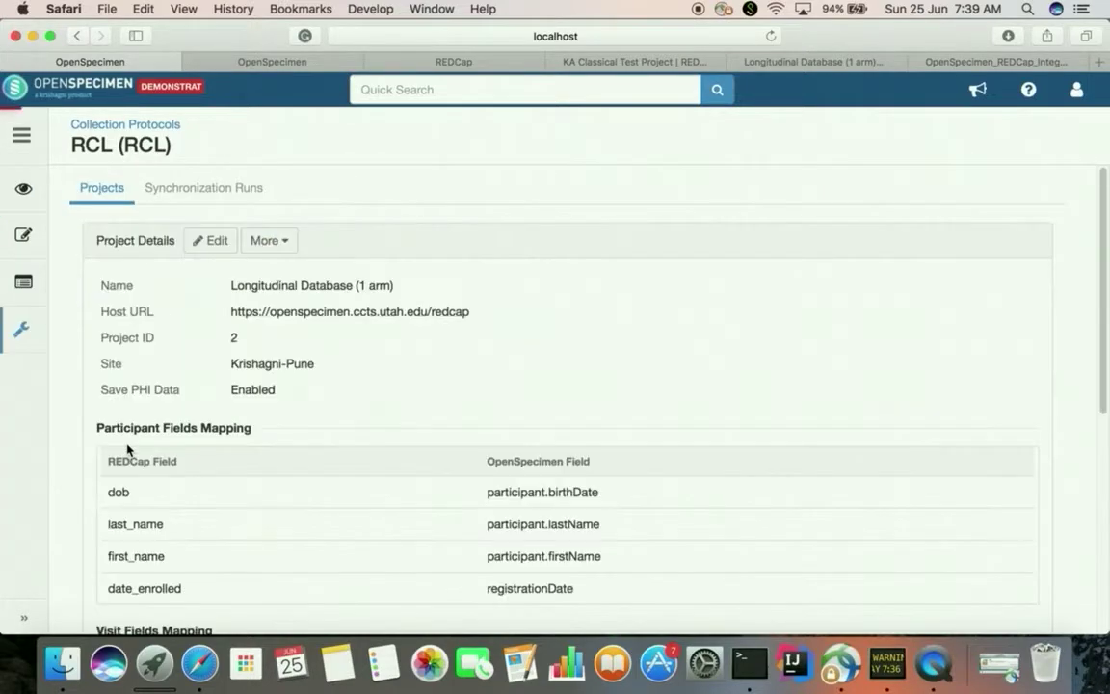
Step: Synchronize the instruments of the Longitudinal Database (1 arm) project and refresh its synchronization runs
{"action": "left_click", "coordinate": [269, 241]}
{"action": "left_click", "coordinate": [246, 346]}
{"action": "left_click", "coordinate": [230, 191]}
{"action": "left_click", "coordinate": [250, 252]}
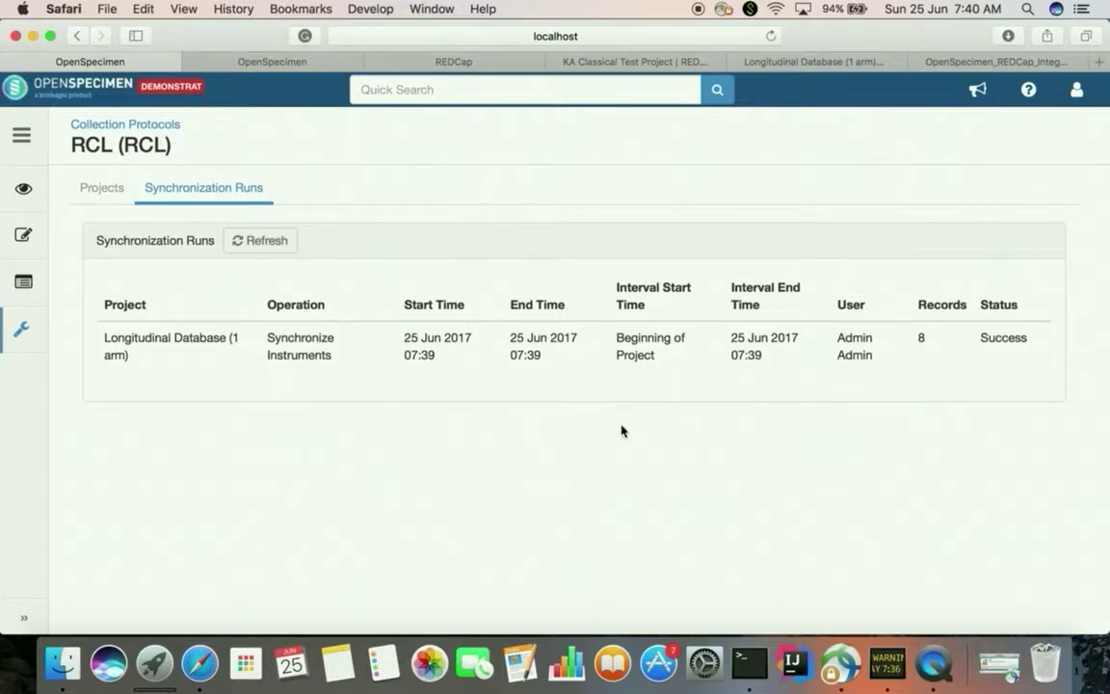
Step: Synchronize the records of the Longitudinal Database (1 arm) project and refresh the synchronization runs
{"action": "left_click", "coordinate": [109, 185]}
{"action": "left_click", "coordinate": [286, 236]}
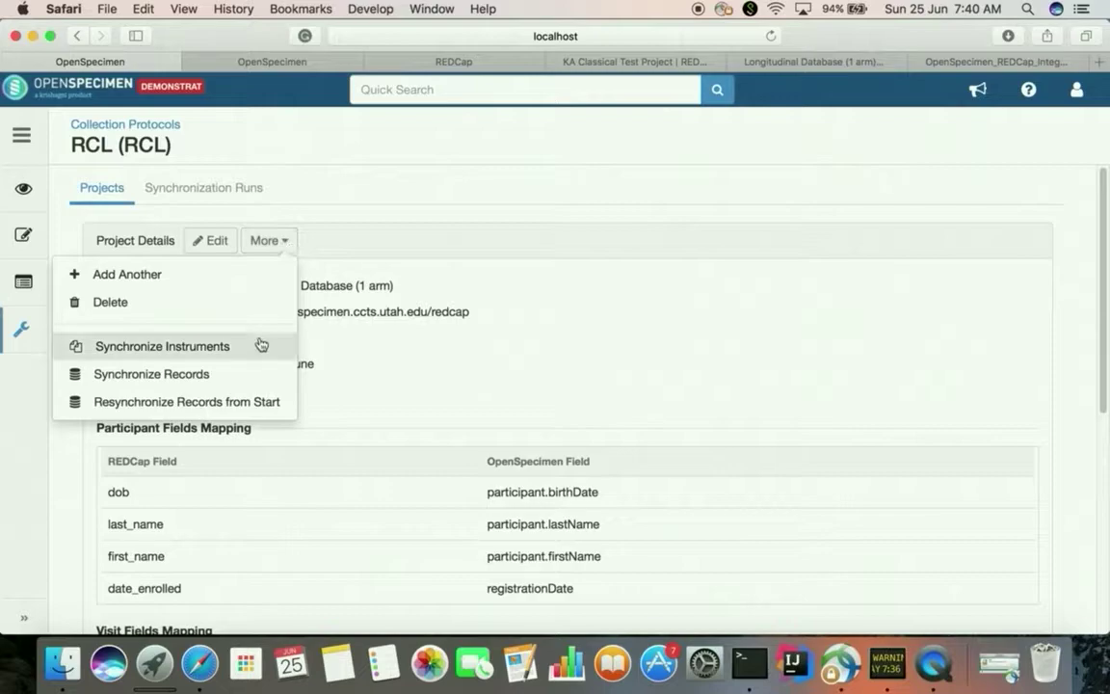
{"action": "left_click", "coordinate": [260, 378]}
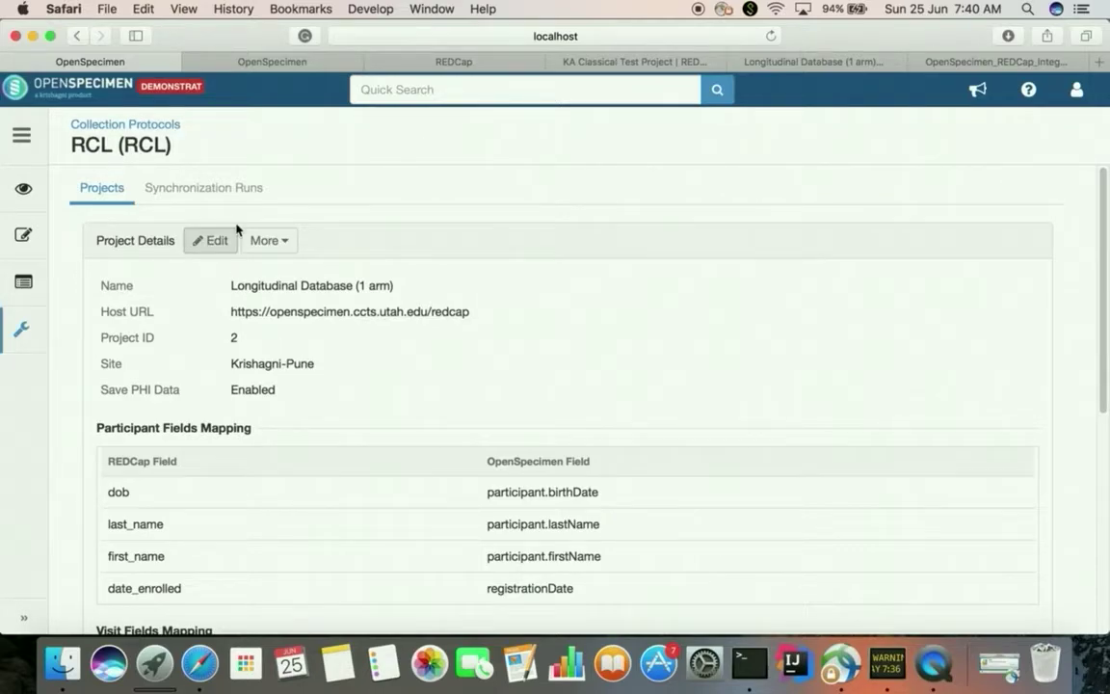
{"action": "left_click", "coordinate": [236, 187]}
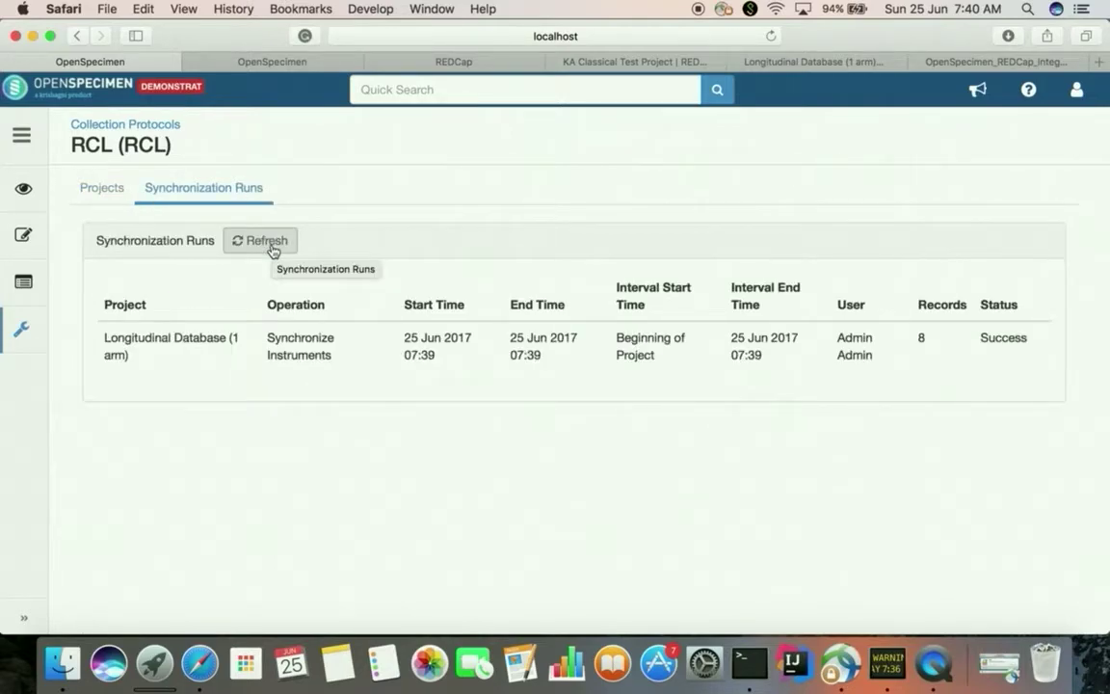
{"action": "left_click", "coordinate": [270, 241]}
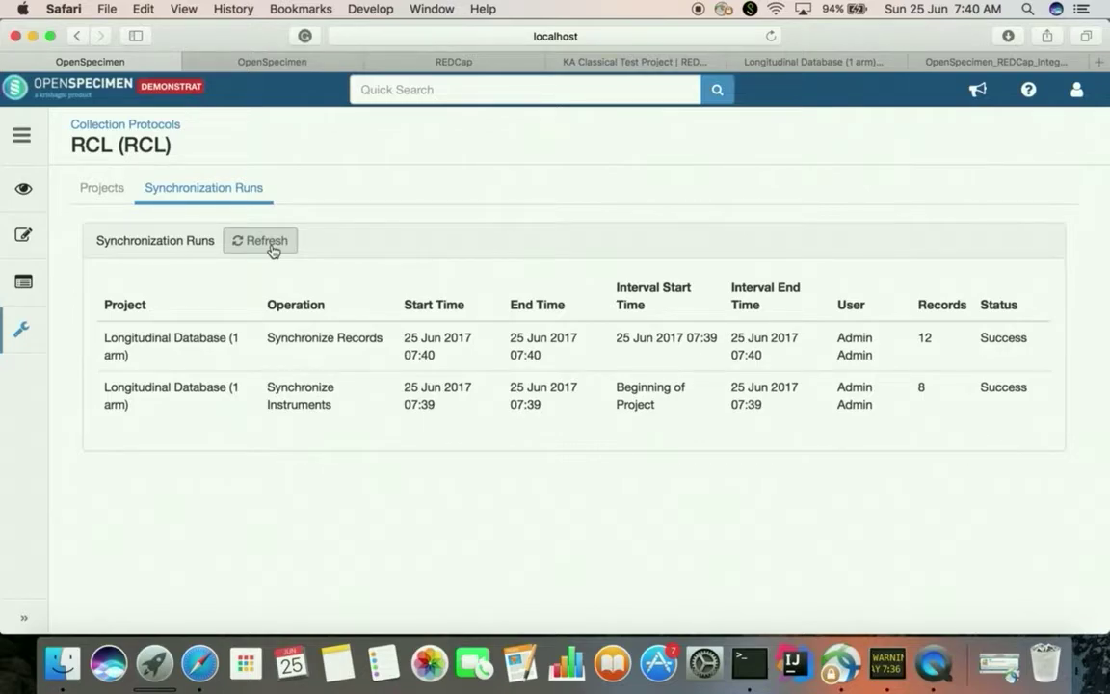
Step: Open the T0: Initial Visit of participant RCL-0008 from the RCL protocol's participant list
{"action": "left_click", "coordinate": [136, 135]}
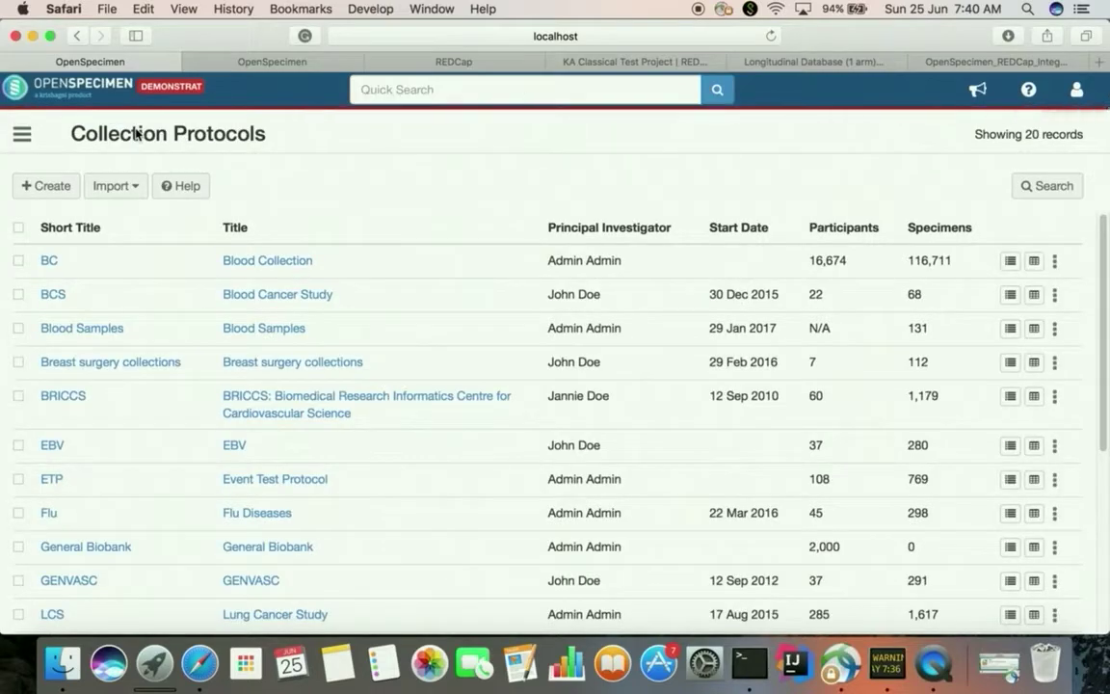
{"action": "scroll", "coordinate": [231, 487], "scroll_direction": "down", "scroll_amount": 5}
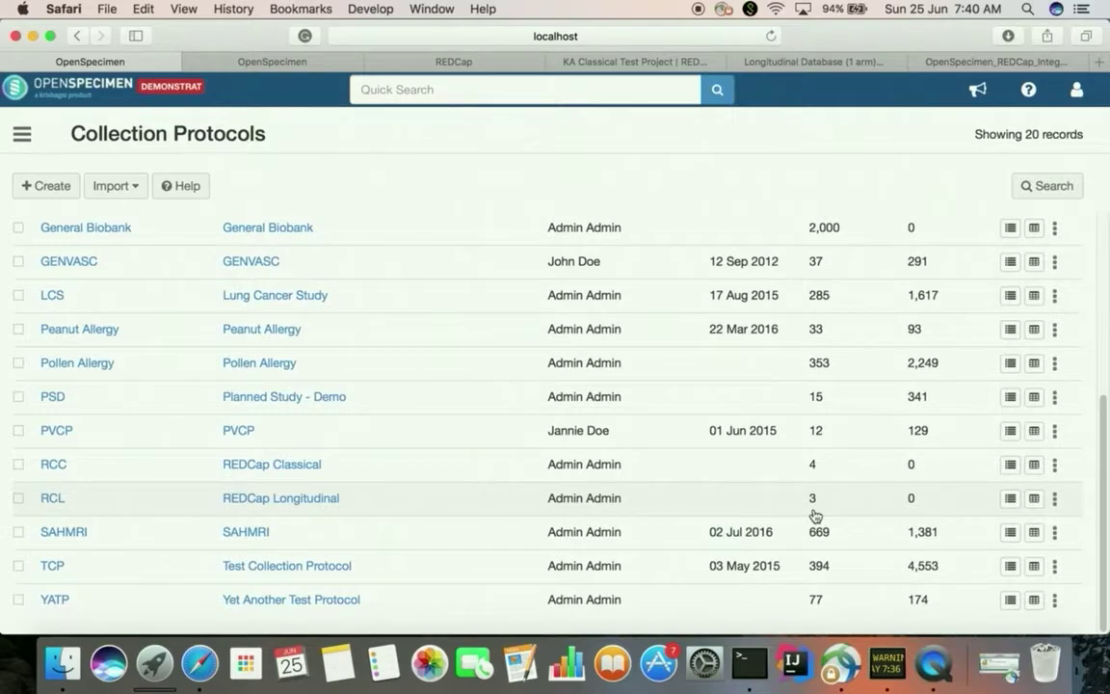
{"action": "left_click", "coordinate": [1055, 500]}
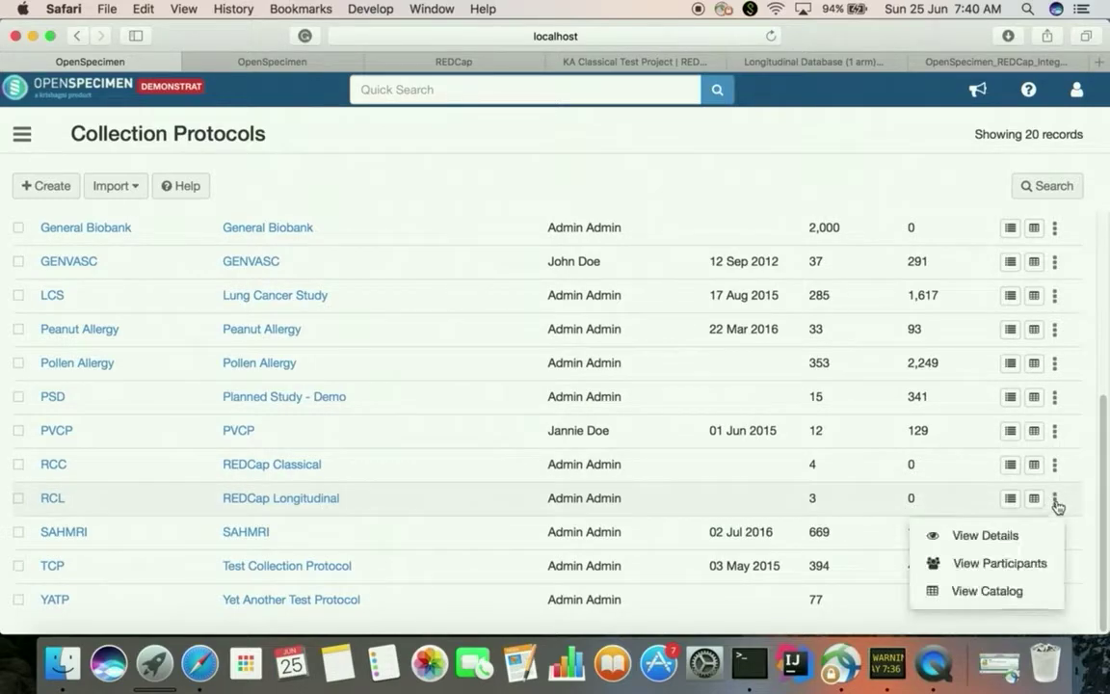
{"action": "left_click", "coordinate": [1023, 568]}
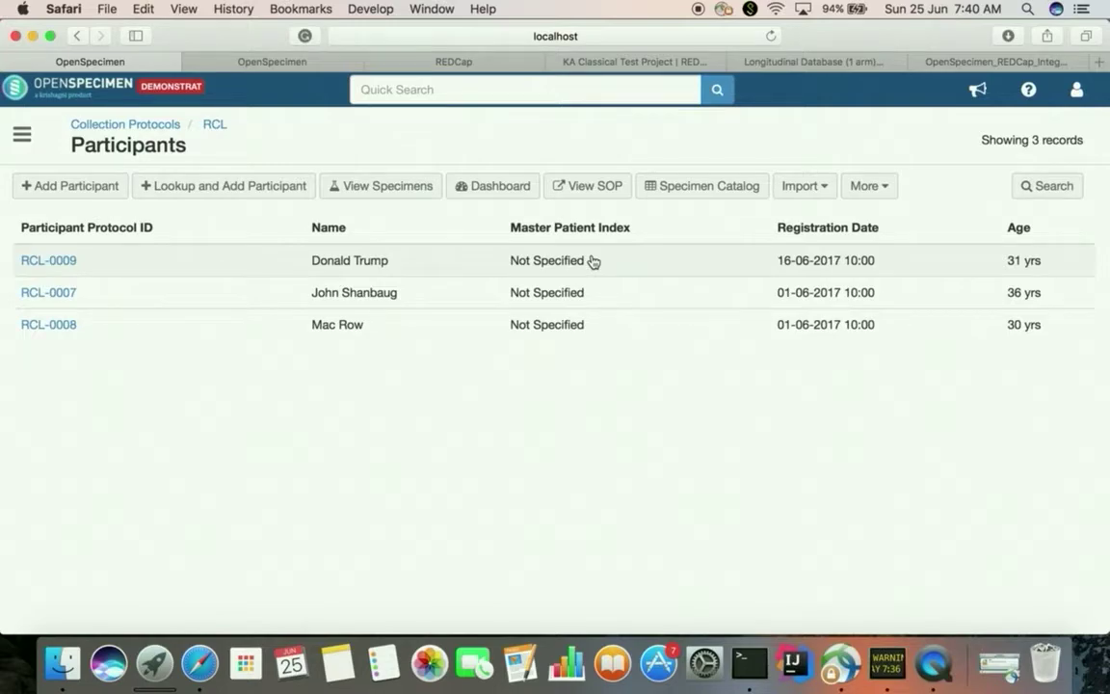
{"action": "left_click", "coordinate": [458, 331]}
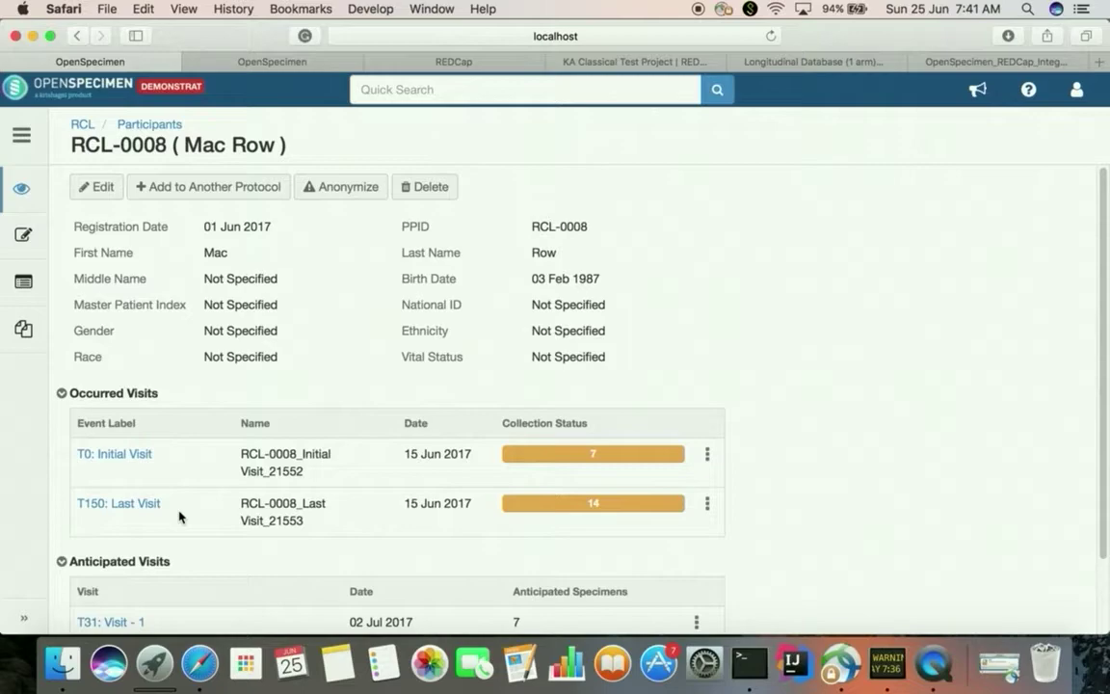
{"action": "left_click", "coordinate": [125, 461]}
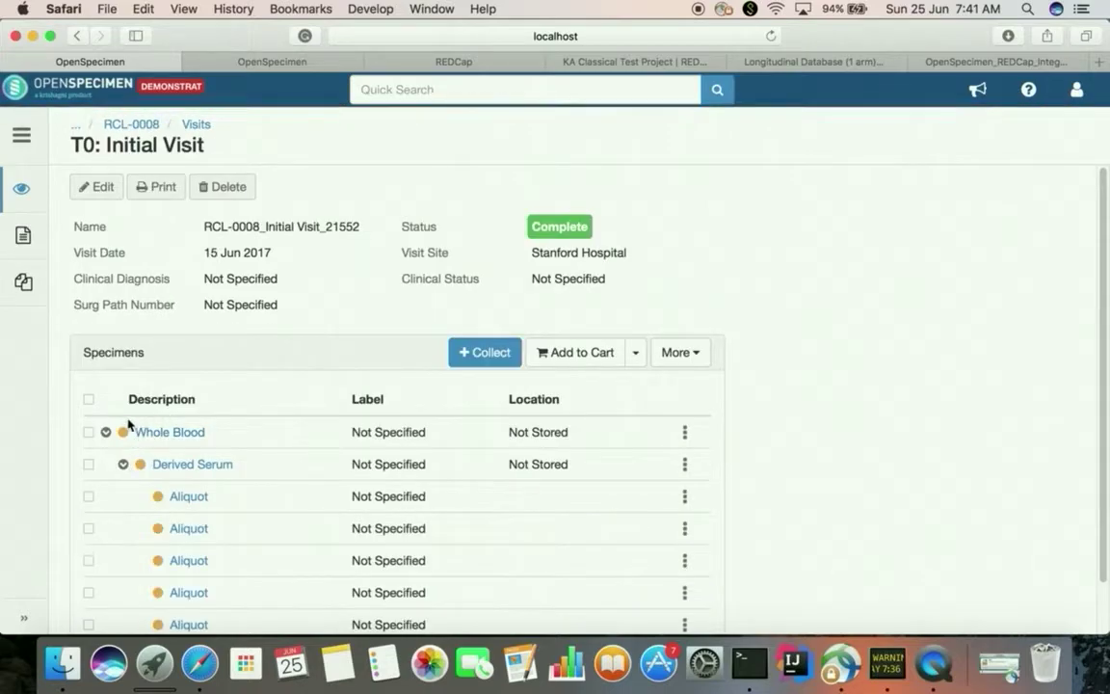
Step: Start collecting all specimens of the visit, labelling the whole blood RCL-0008-WB and the derived serum RCL-0008-S
{"action": "left_click", "coordinate": [89, 400]}
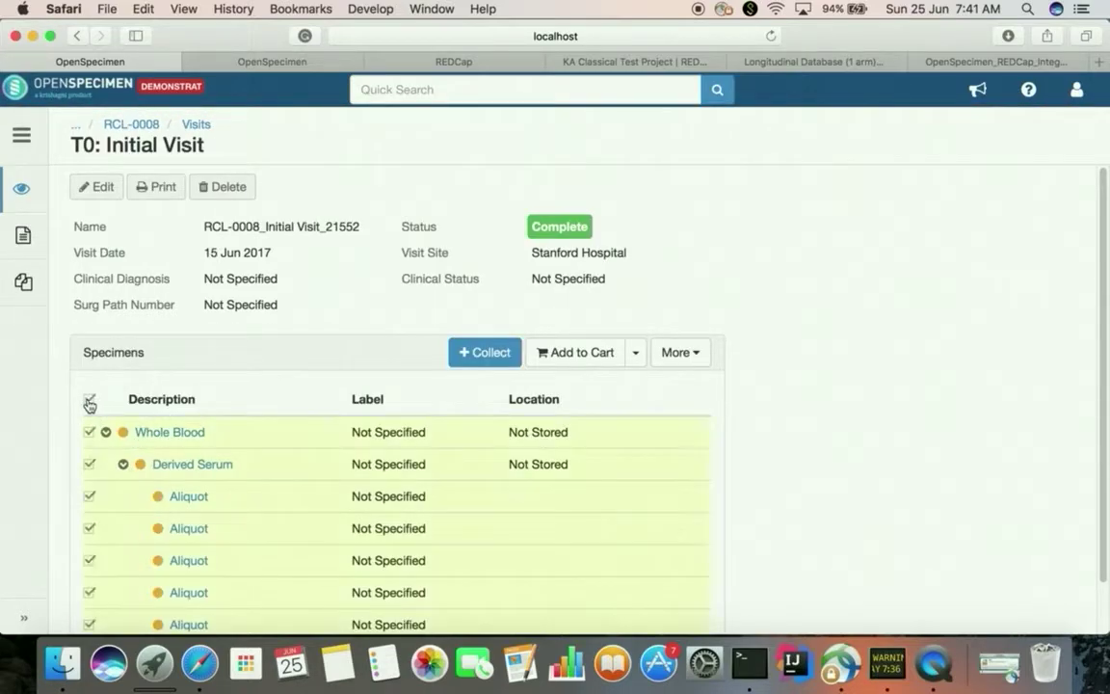
{"action": "left_click", "coordinate": [492, 354]}
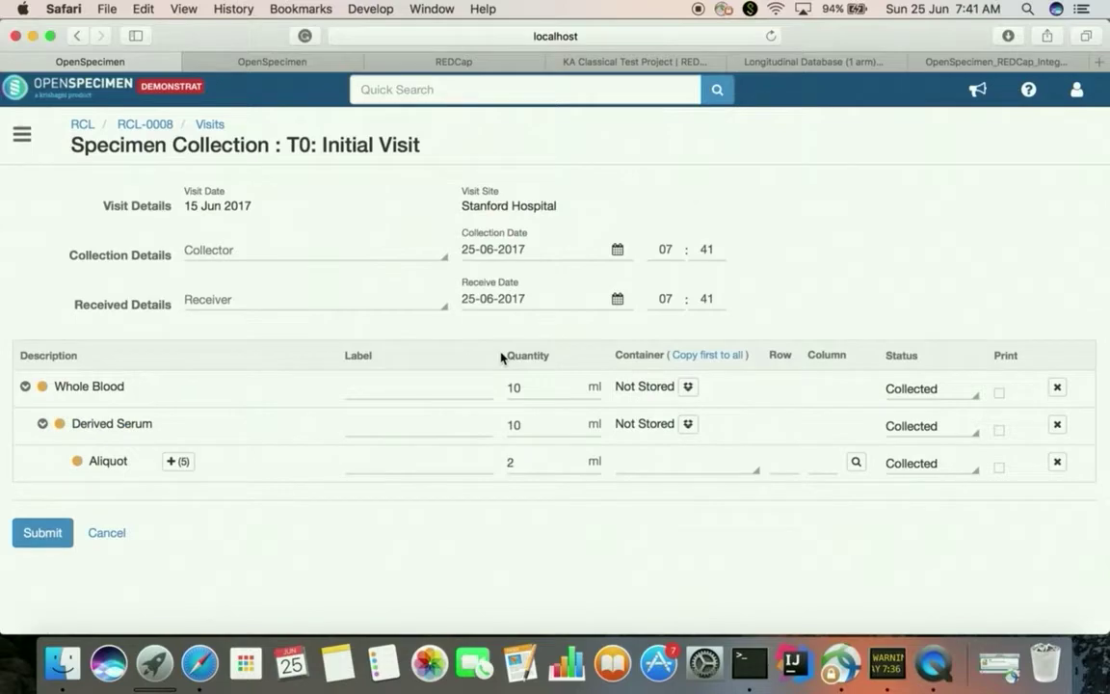
{"action": "left_click", "coordinate": [396, 389]}
{"action": "type", "text": "RCL-0008-WB"}
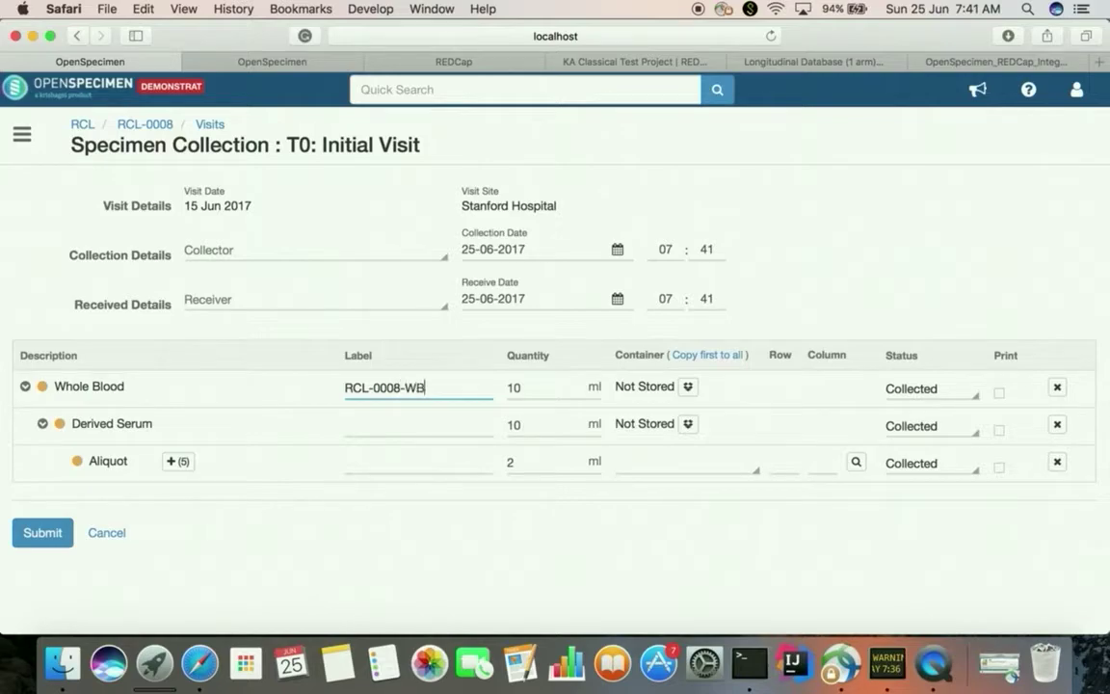
{"action": "key", "text": "super+a"}
{"action": "key", "text": "super+c"}
{"action": "key", "text": "Tab"}
{"action": "left_click", "coordinate": [389, 421]}
{"action": "key", "text": "super+v"}
{"action": "key", "text": "BackSpace"}
{"action": "key", "text": "BackSpace"}
{"action": "type", "text": "S"}
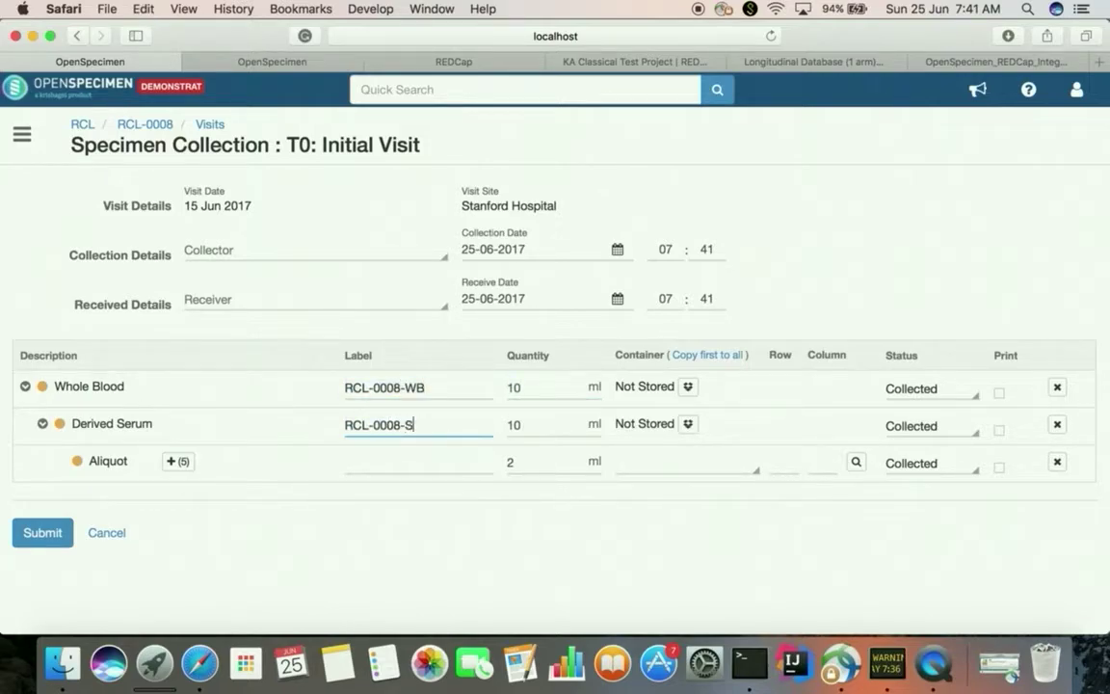
Step: Label the five aliquots RCL-0008-S1 through RCL-0008-S5 and submit the specimen collection
{"action": "left_click", "coordinate": [371, 464]}
{"action": "key", "text": "super+v"}
{"action": "key", "text": "BackSpace"}
{"action": "key", "text": "BackSpace"}
{"action": "type", "text": "S1"}
{"action": "key", "text": "super+a"}
{"action": "key", "text": "super+c"}
{"action": "key", "text": "Right"}
{"action": "type", "text": ","}
{"action": "type", "text": "RCL-0008-WB"}
{"action": "key", "text": "BackSpace"}
{"action": "key", "text": "BackSpace"}
{"action": "type", "text": "S2,"}
{"action": "type", "text": "RCL-0008-WB"}
{"action": "key", "text": "BackSpace"}
{"action": "key", "text": "BackSpace"}
{"action": "type", "text": "S3,"}
{"action": "type", "text": "RCL-0008-WB"}
{"action": "key", "text": "BackSpace"}
{"action": "key", "text": "BackSpace"}
{"action": "type", "text": "4,"}
{"action": "key", "text": "super+v"}
{"action": "key", "text": "BackSpace"}
{"action": "key", "text": "BackSpace"}
{"action": "type", "text": "5"}
{"action": "left_click", "coordinate": [60, 537]}
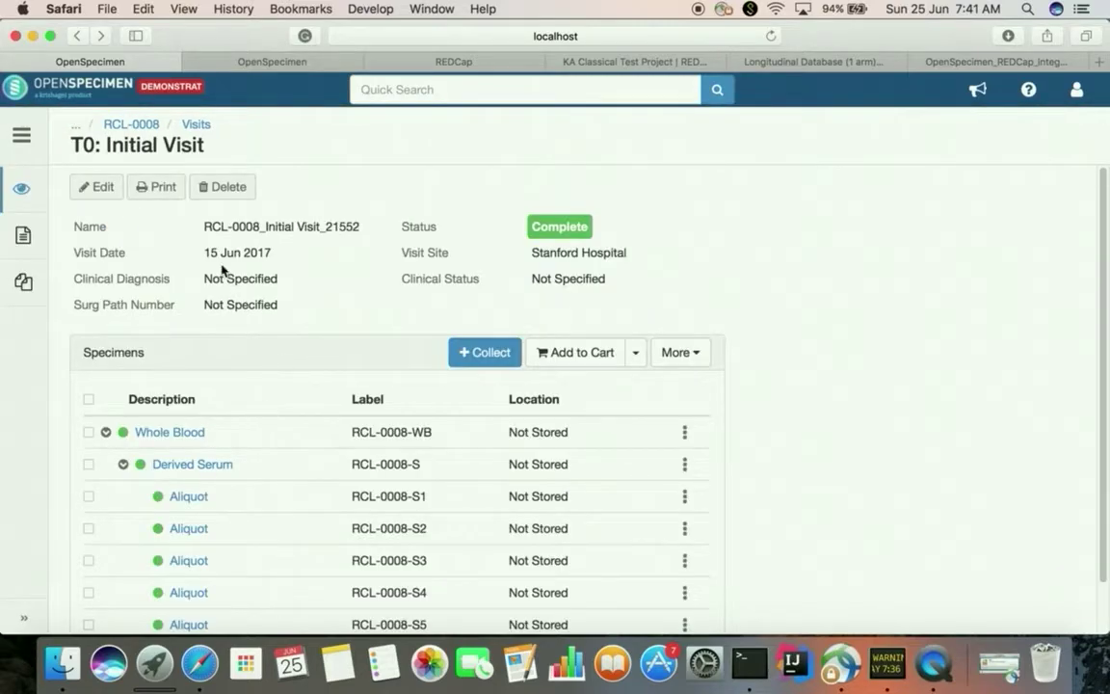
Step: Check the collection status on participant RCL-0008's overview and reopen the T0: Initial Visit
{"action": "left_click", "coordinate": [146, 124]}
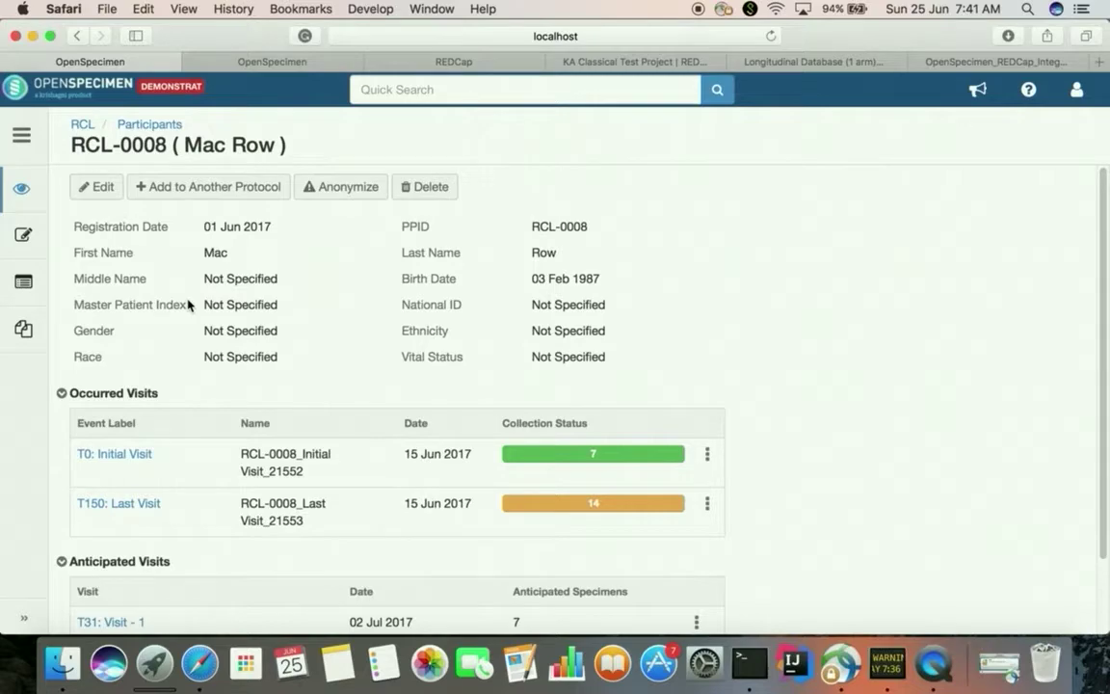
{"action": "left_click", "coordinate": [142, 455]}
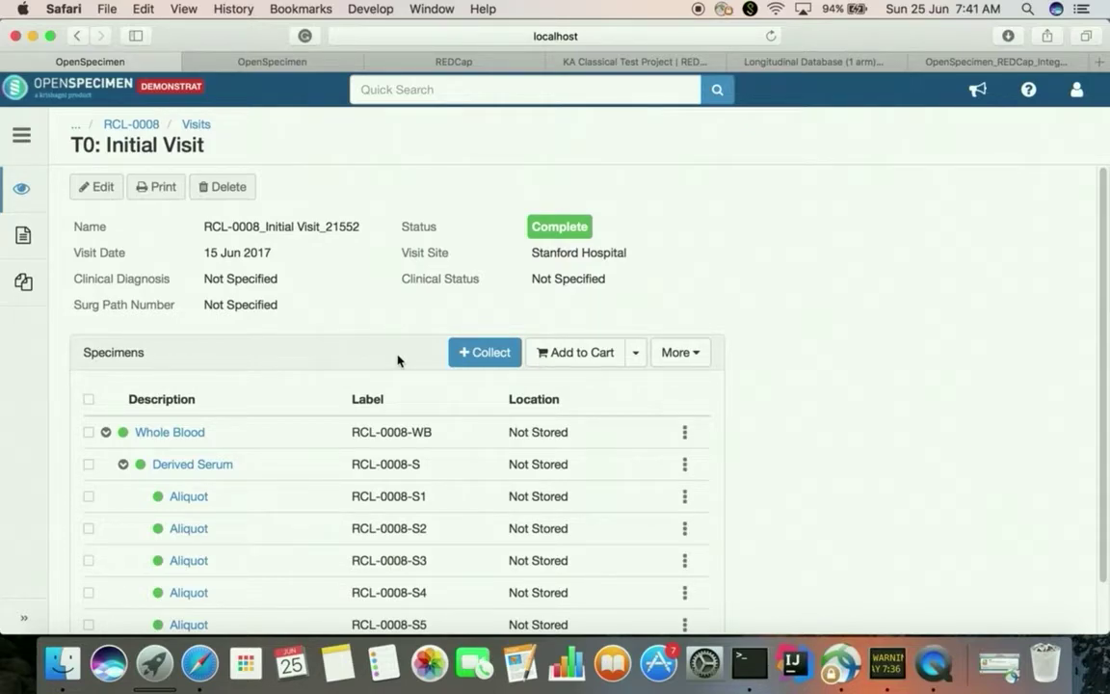
Step: Switch to the OpenSpecimen_REDCap_Integration presentation in Google Slides and view slides 6 and 7 on the integrated query interface
{"action": "left_click", "coordinate": [973, 63]}
{"action": "left_click", "coordinate": [106, 567]}
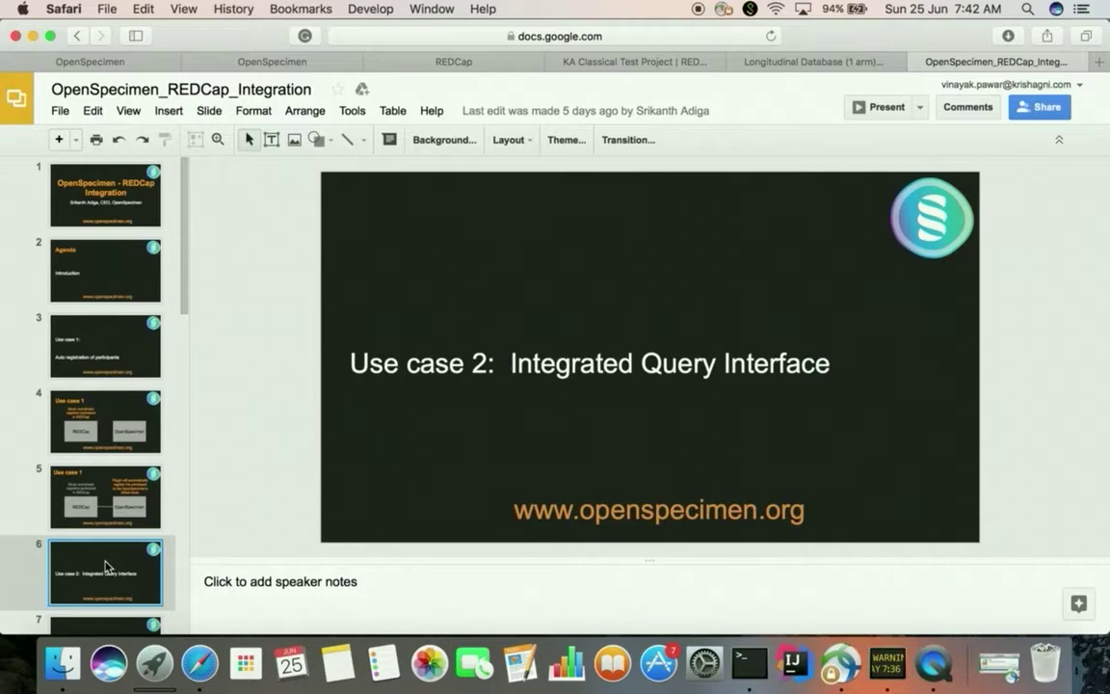
{"action": "scroll", "coordinate": [107, 511], "scroll_direction": "down", "scroll_amount": 4}
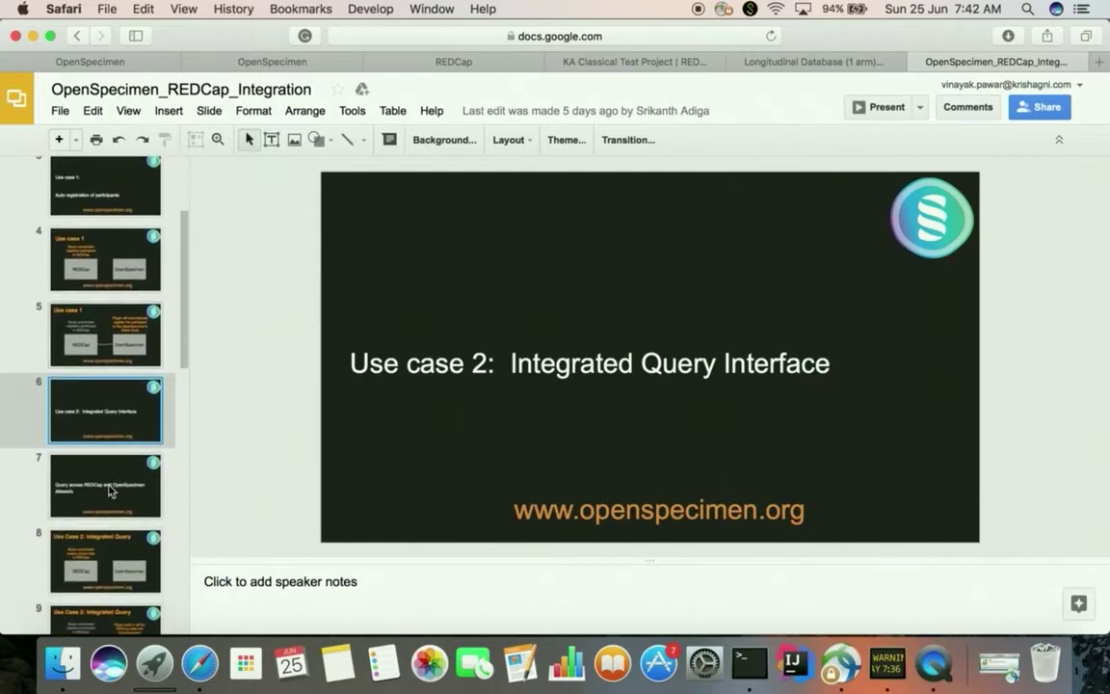
{"action": "left_click", "coordinate": [109, 490]}
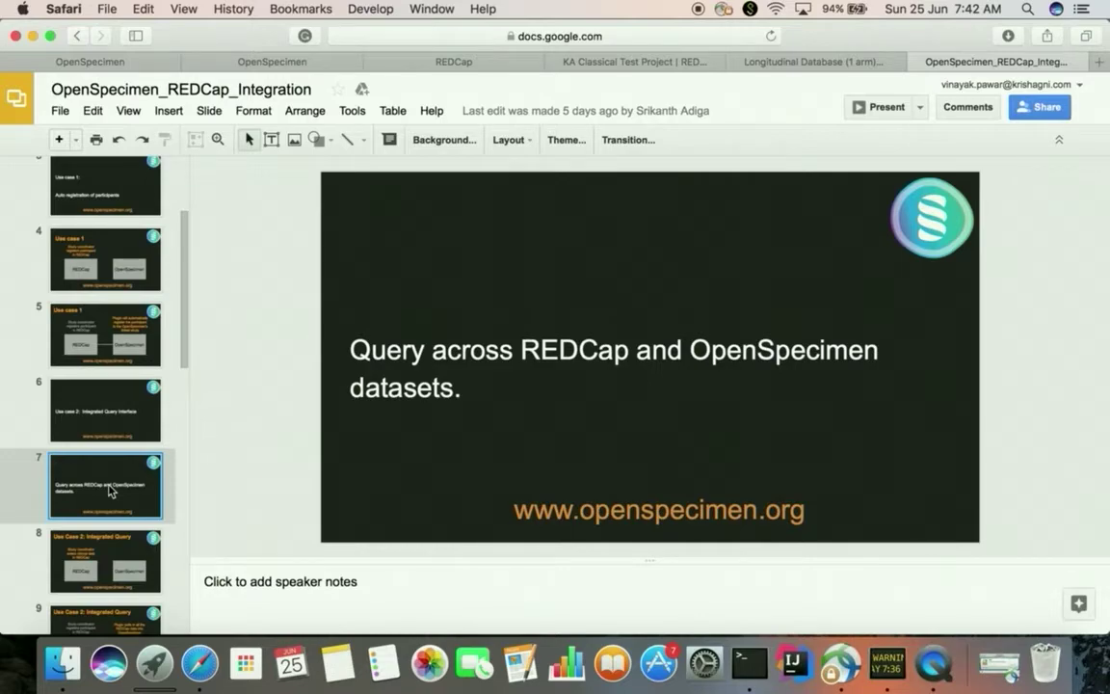
{"action": "scroll", "coordinate": [108, 491], "scroll_direction": "down", "scroll_amount": 3}
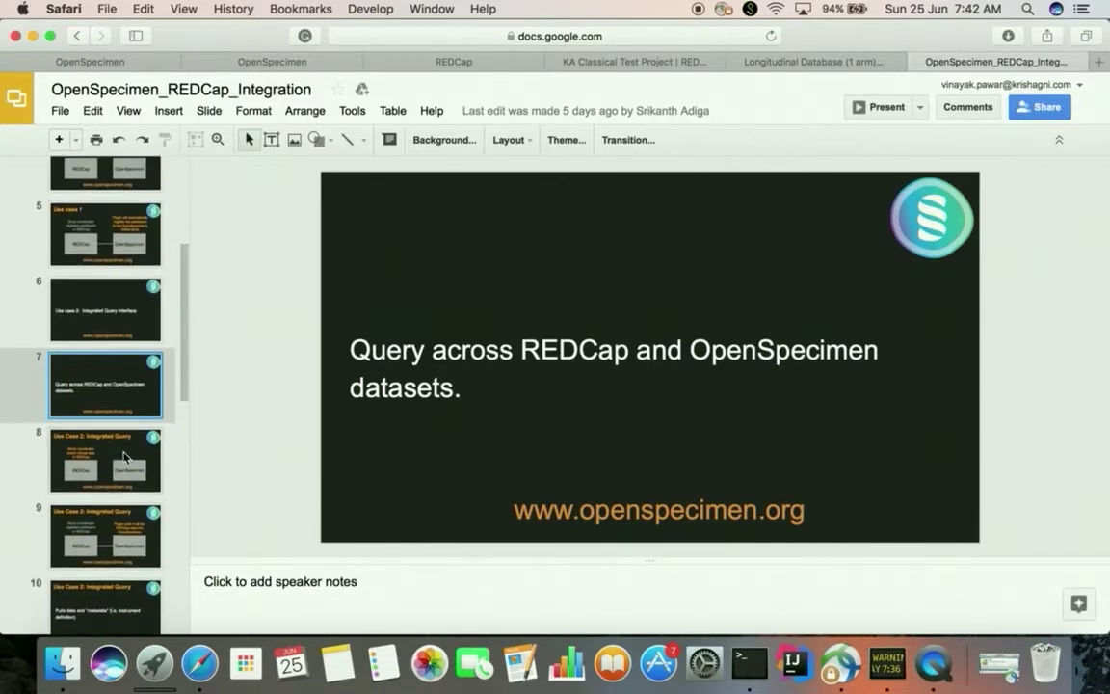
Step: Return to OpenSpecimen and create a new query for the RCL collection protocol
{"action": "left_click", "coordinate": [68, 60]}
{"action": "left_click", "coordinate": [24, 140]}
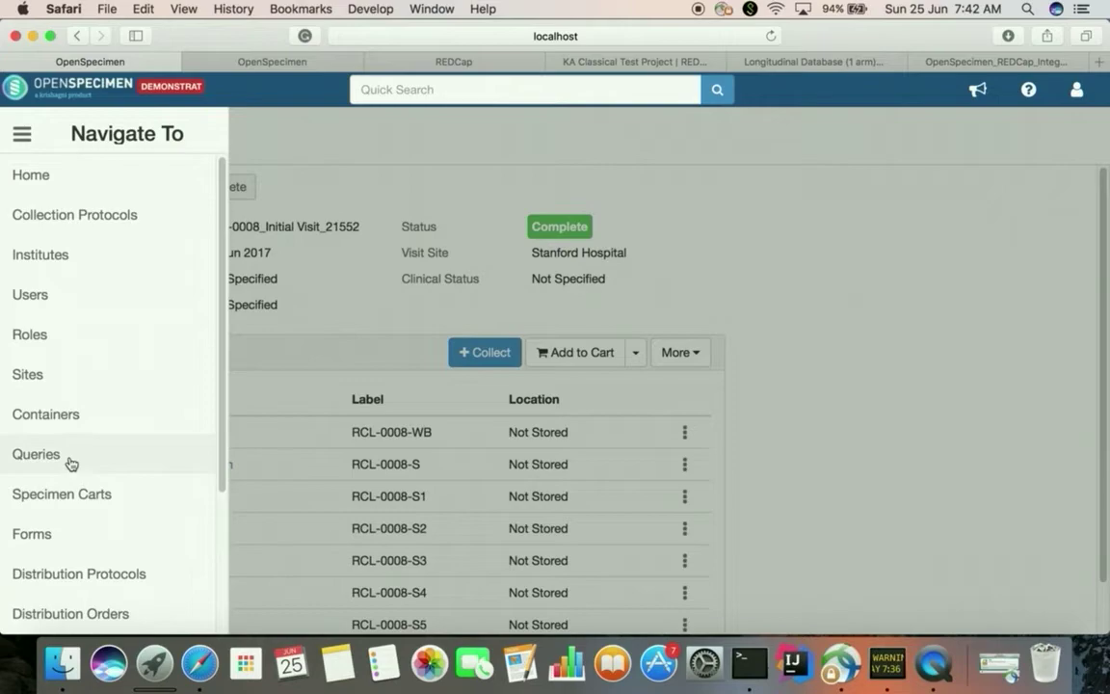
{"action": "left_click", "coordinate": [35, 453]}
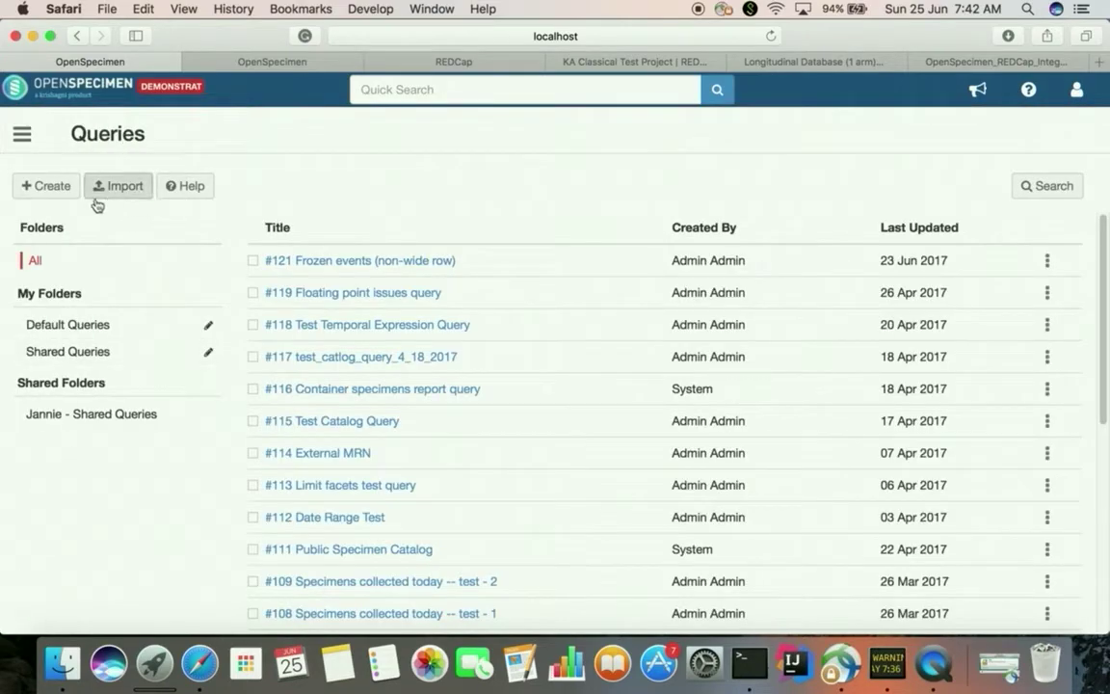
{"action": "left_click", "coordinate": [41, 188]}
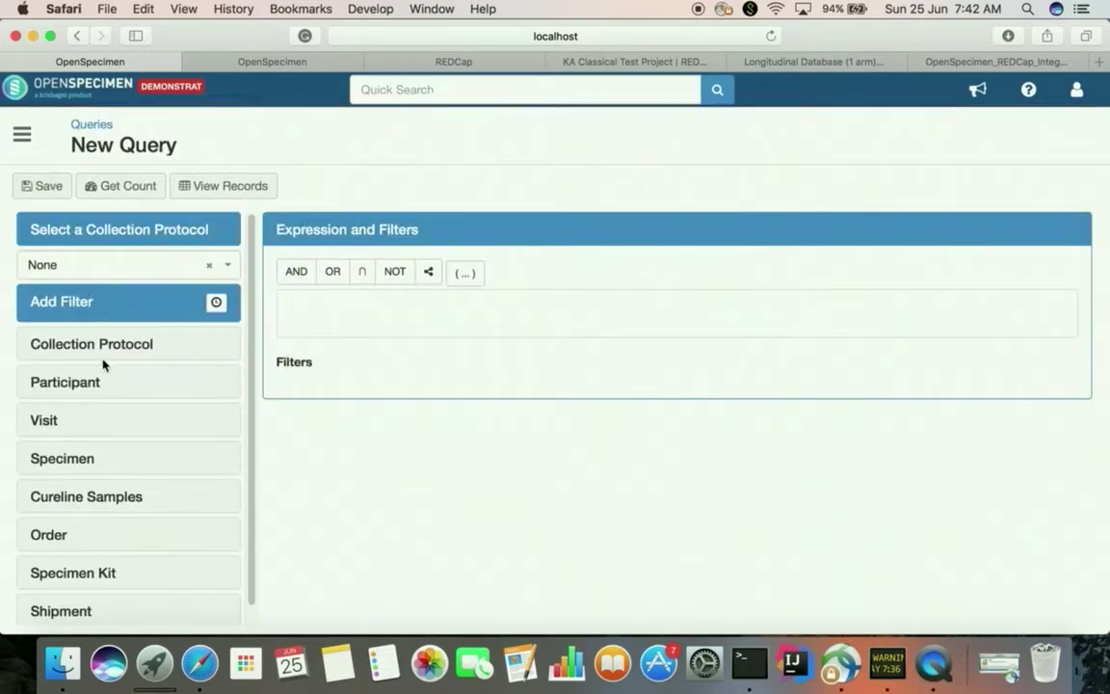
{"action": "left_click", "coordinate": [69, 264]}
{"action": "type", "text": "RCL"}
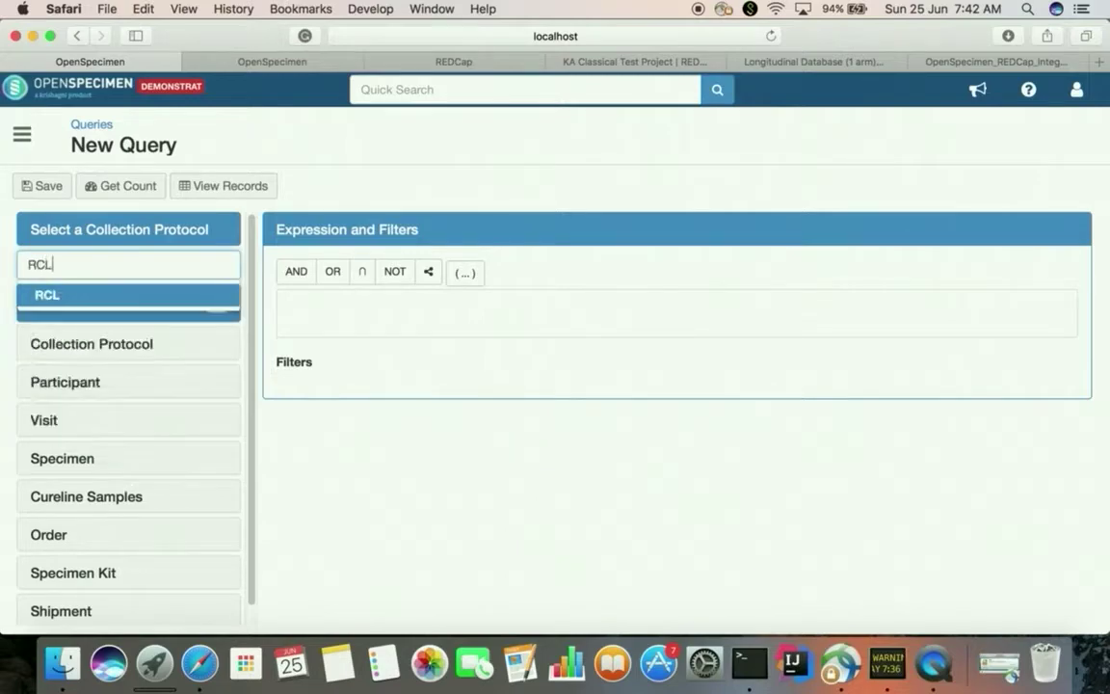
{"action": "left_click", "coordinate": [65, 296]}
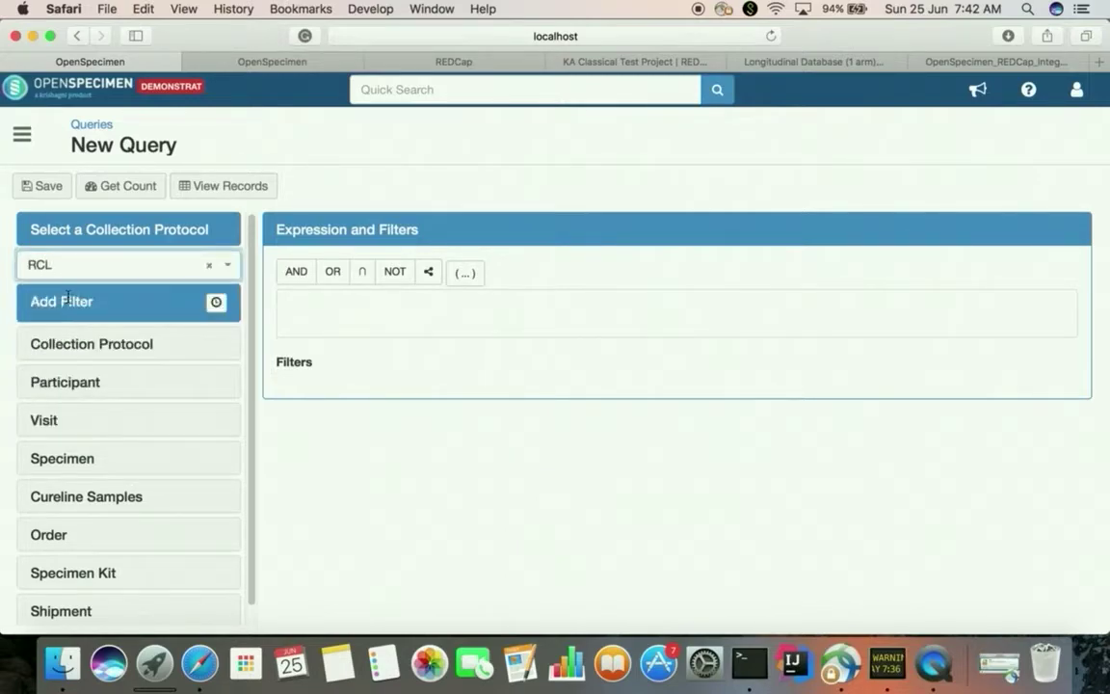
{"action": "left_click", "coordinate": [70, 386]}
{"action": "scroll", "coordinate": [114, 446], "scroll_direction": "down", "scroll_amount": 3}
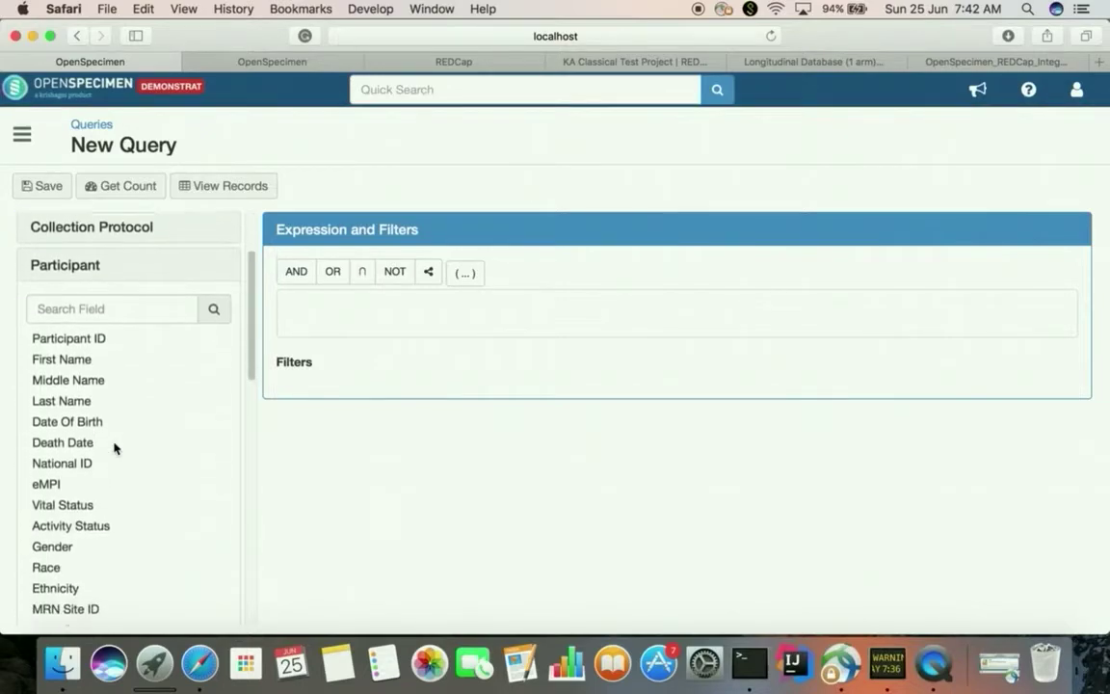
{"action": "scroll", "coordinate": [76, 359], "scroll_direction": "up", "scroll_amount": 3}
{"action": "left_click", "coordinate": [79, 377]}
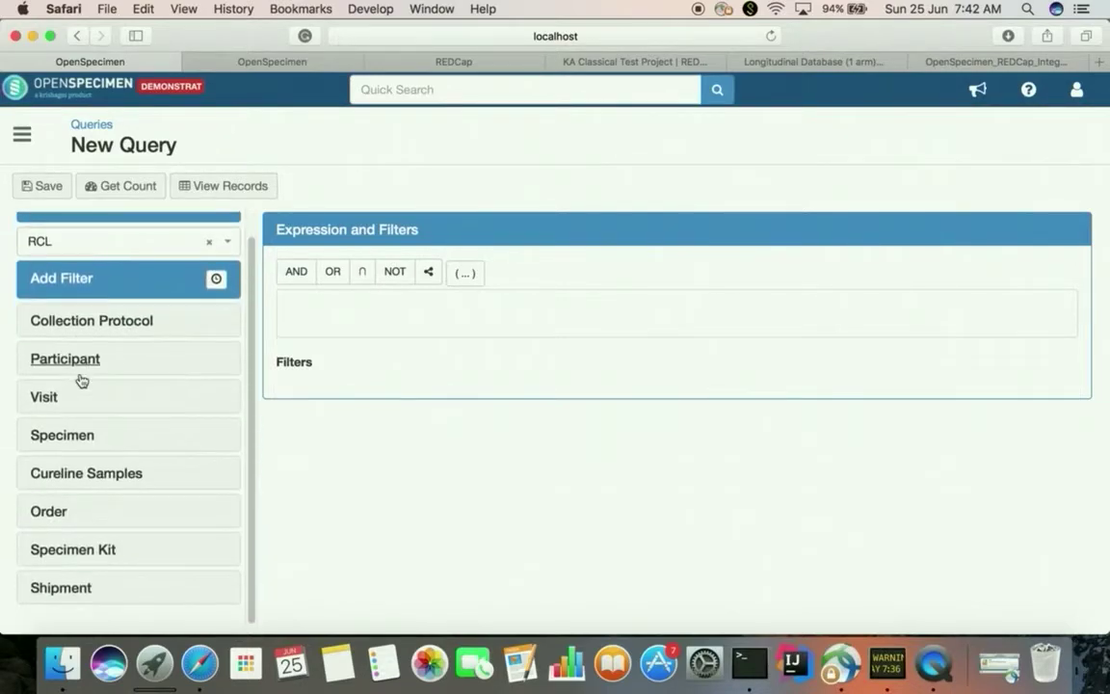
Step: Add a filter requiring that the specimen Identifier exists, and view the query's records
{"action": "left_click", "coordinate": [74, 437]}
{"action": "scroll", "coordinate": [74, 438], "scroll_direction": "down", "scroll_amount": 3}
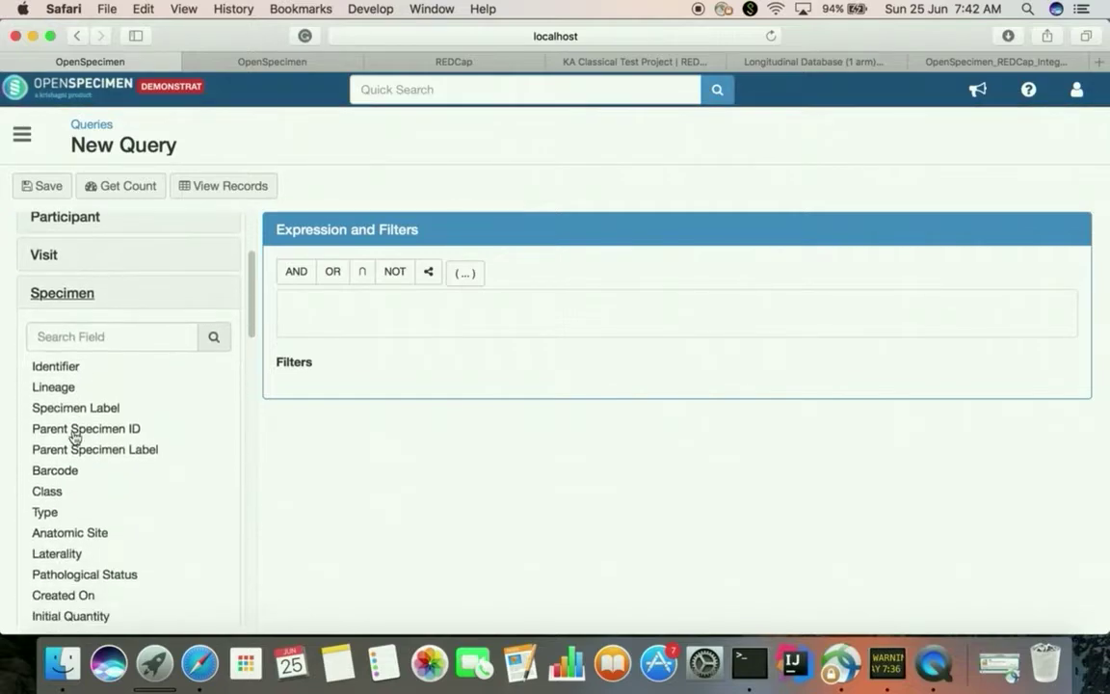
{"action": "left_click", "coordinate": [81, 368]}
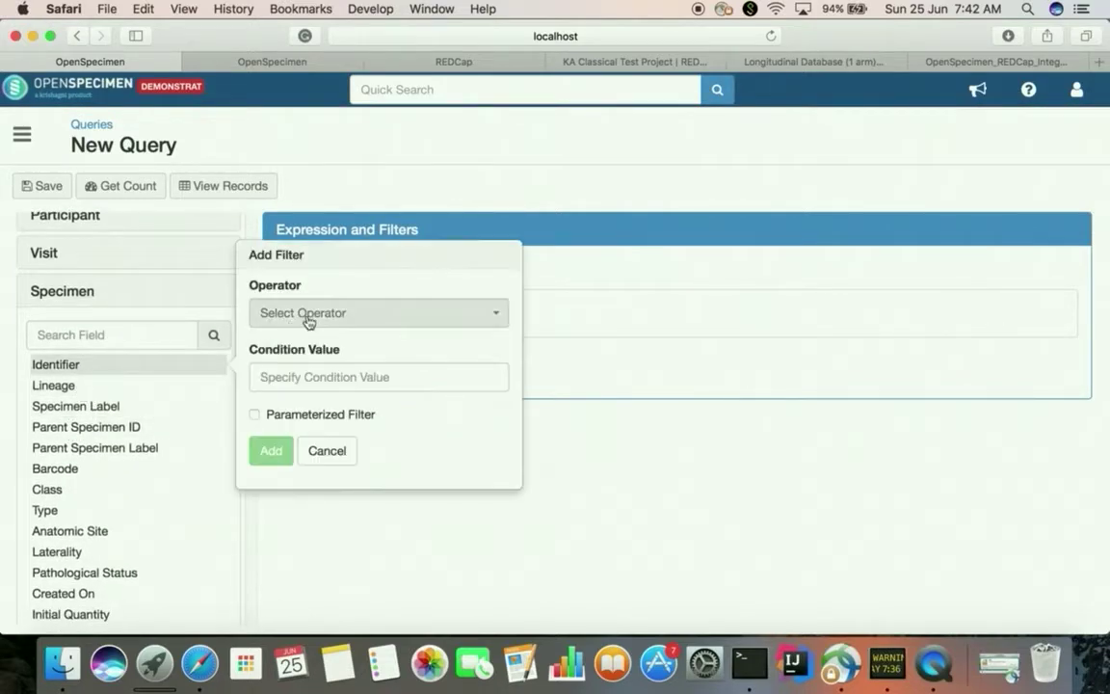
{"action": "left_click", "coordinate": [332, 310]}
{"action": "type", "text": "exi"}
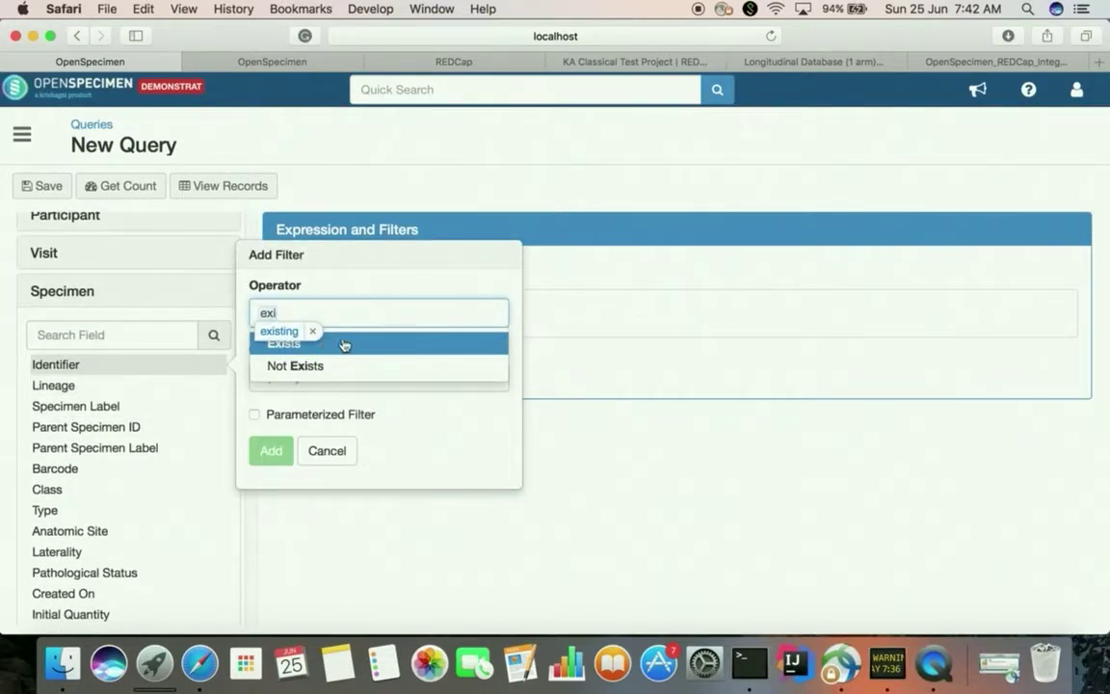
{"action": "key", "text": "Escape"}
{"action": "left_click", "coordinate": [362, 318]}
{"action": "left_click", "coordinate": [366, 475]}
{"action": "left_click", "coordinate": [265, 387]}
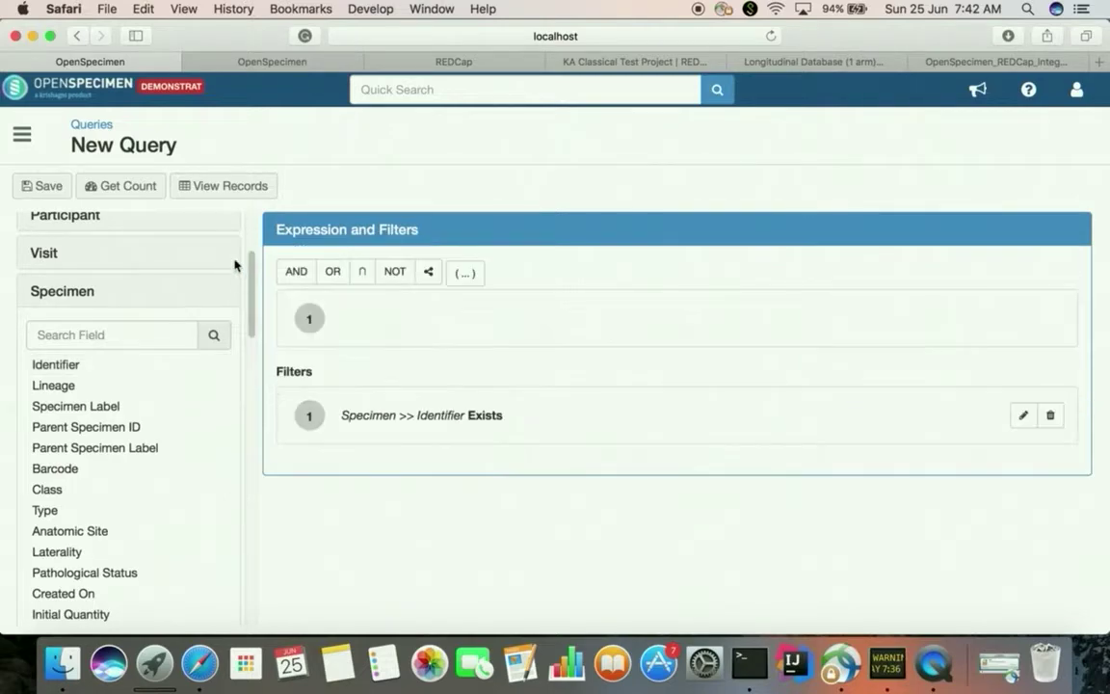
{"action": "left_click", "coordinate": [222, 197]}
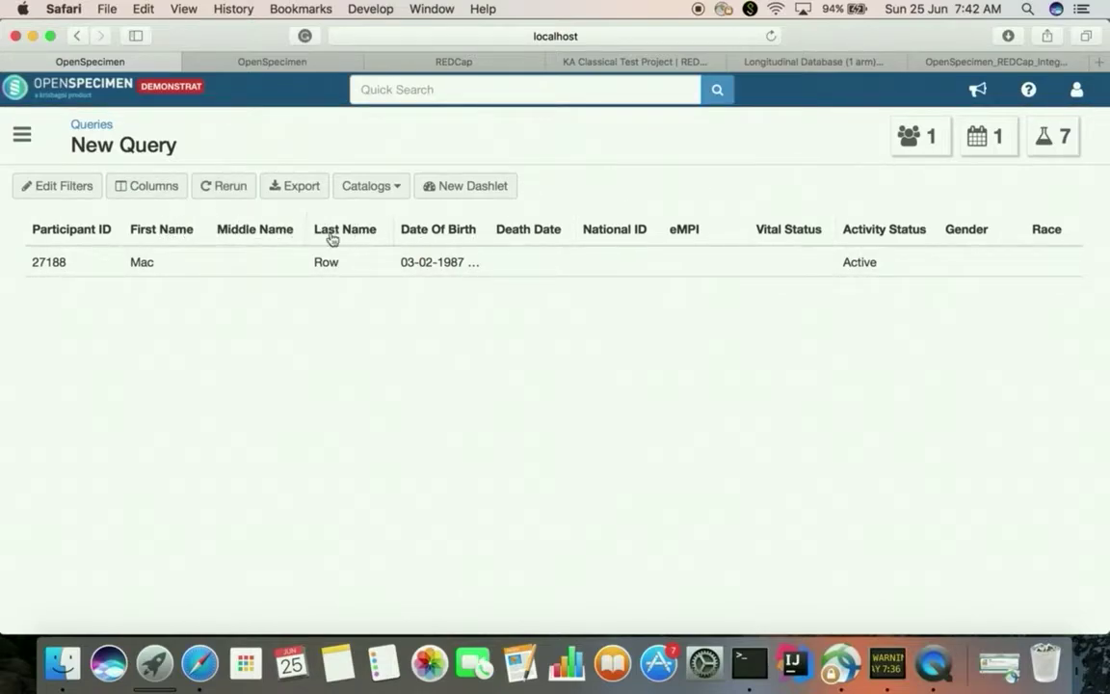
Step: Customize the result columns to limit the participant fields to name fields, including First Name and Middle Name
{"action": "left_click", "coordinate": [142, 199]}
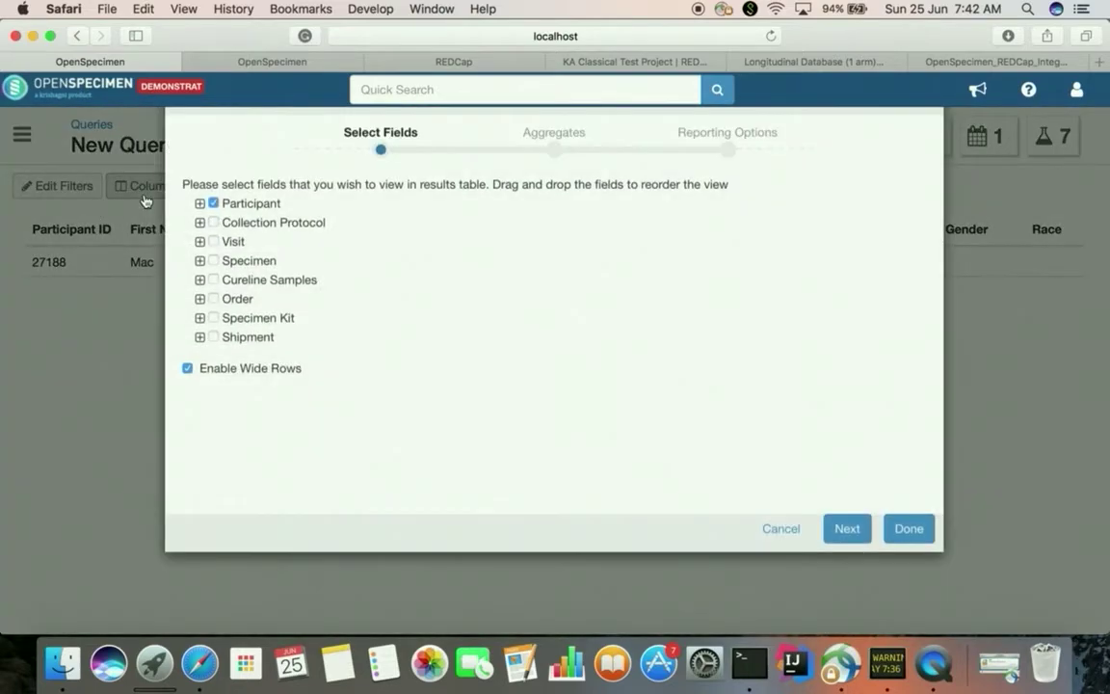
{"action": "left_click", "coordinate": [200, 227]}
{"action": "left_click", "coordinate": [208, 228]}
{"action": "left_click", "coordinate": [219, 264]}
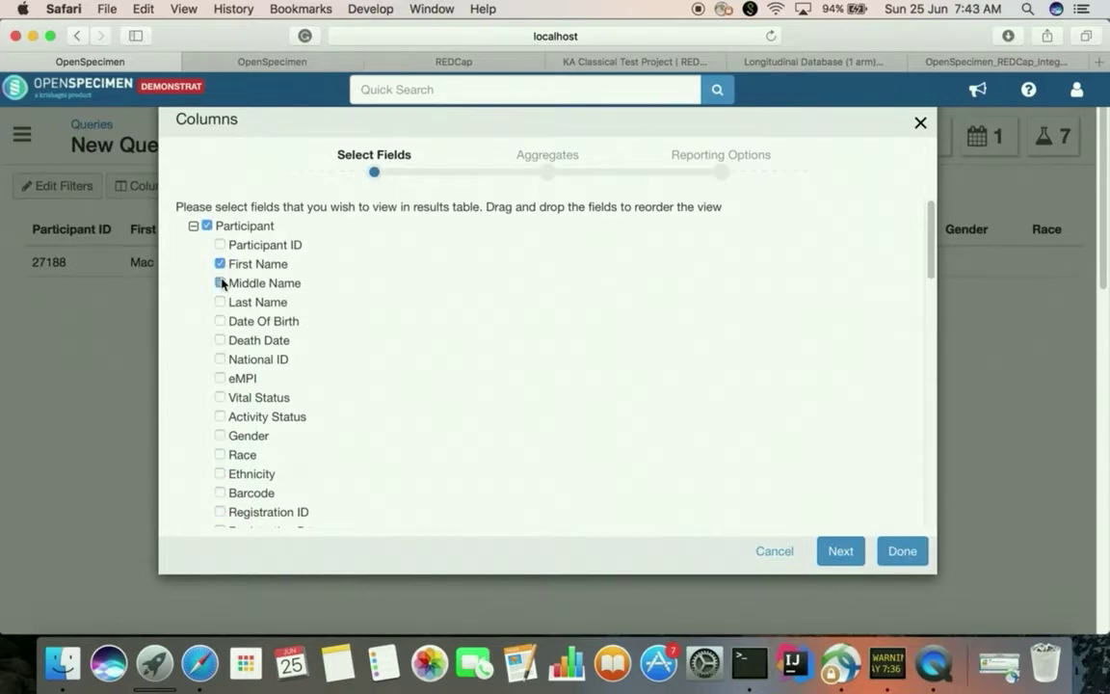
{"action": "left_click", "coordinate": [192, 225]}
Step: Add all fields of the visit's Baseline Data form to the result columns
{"action": "left_click", "coordinate": [200, 265]}
{"action": "scroll", "coordinate": [258, 346], "scroll_direction": "down", "scroll_amount": 5}
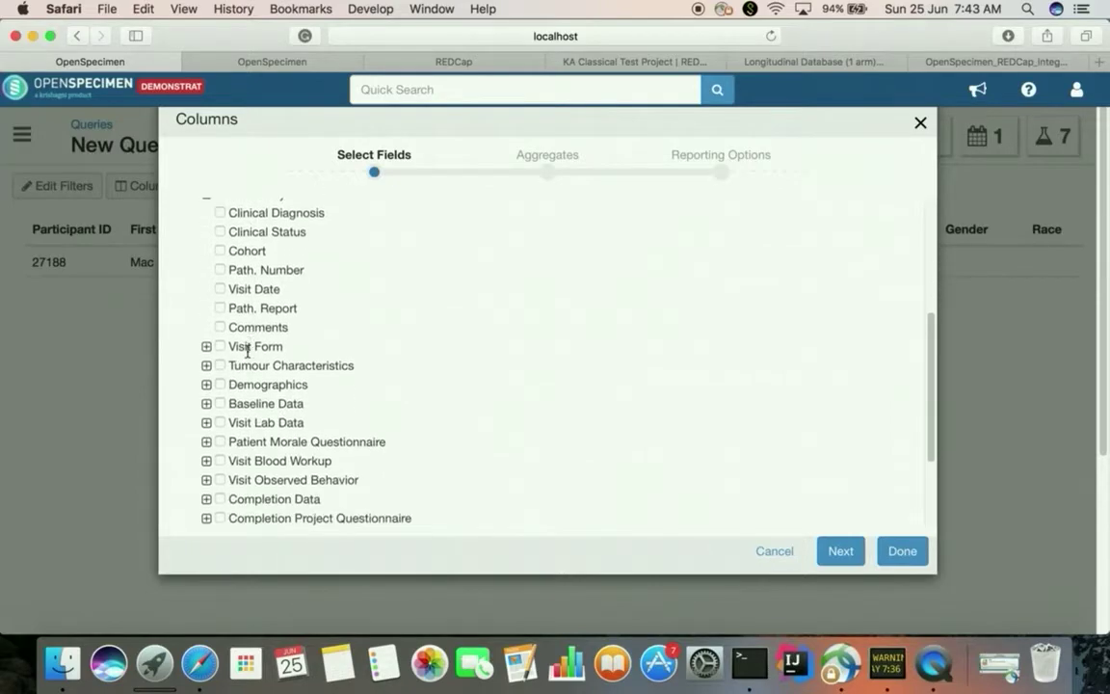
{"action": "left_click", "coordinate": [206, 403]}
{"action": "left_click", "coordinate": [222, 405]}
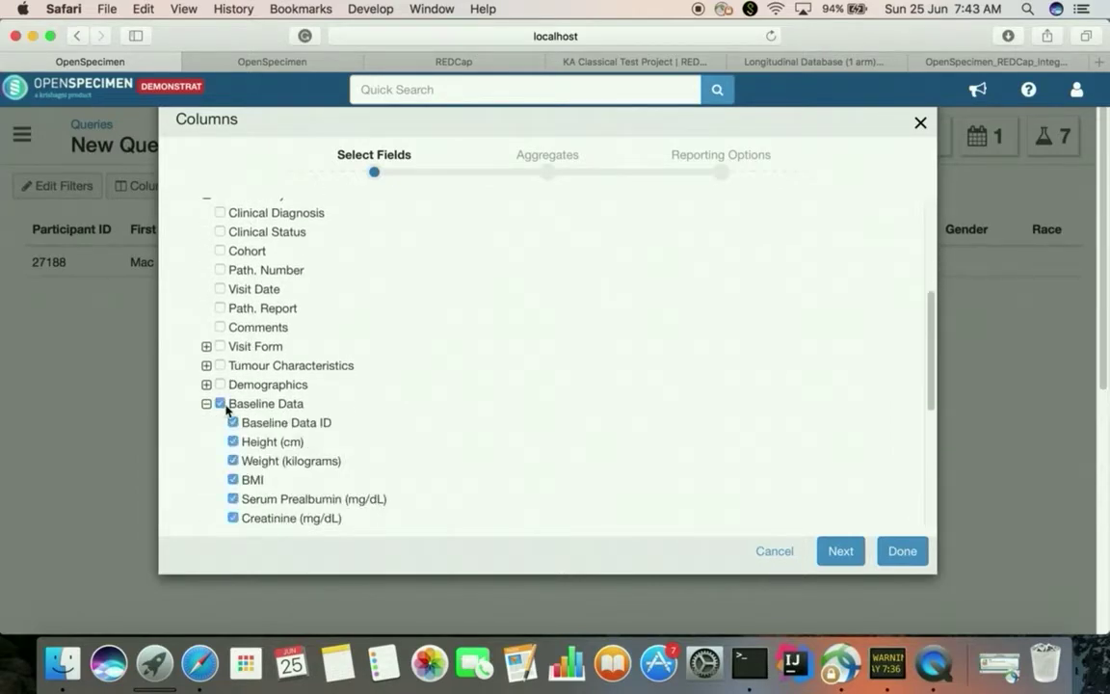
{"action": "scroll", "coordinate": [299, 419], "scroll_direction": "down", "scroll_amount": 3}
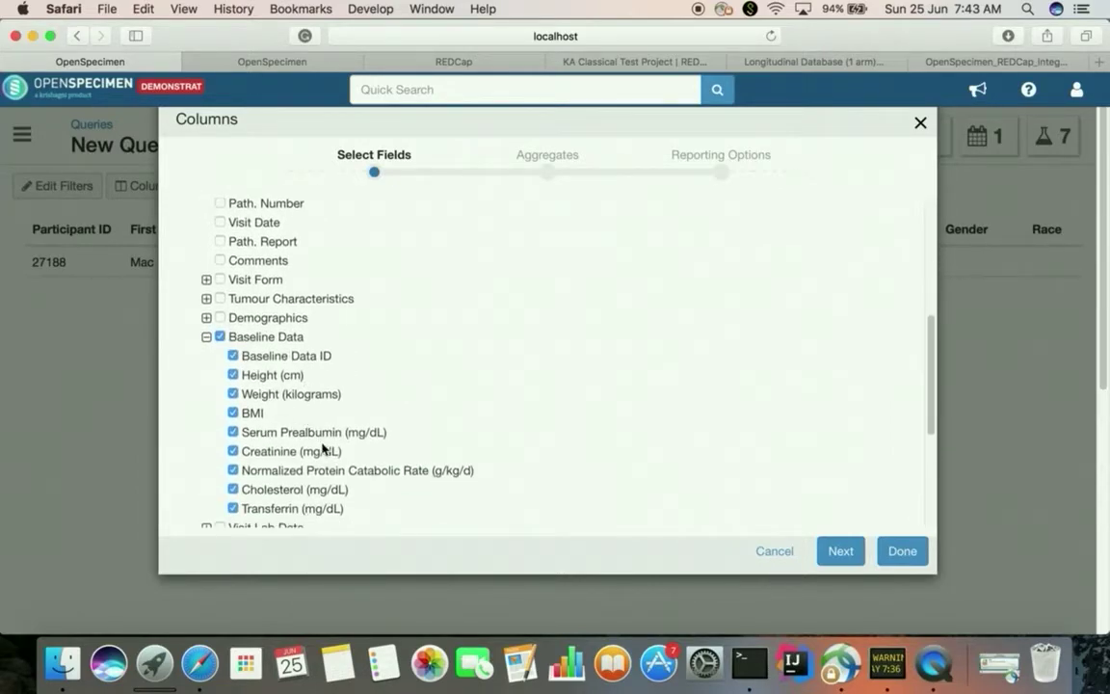
{"action": "left_click", "coordinate": [207, 336]}
{"action": "scroll", "coordinate": [206, 376], "scroll_direction": "down", "scroll_amount": 3}
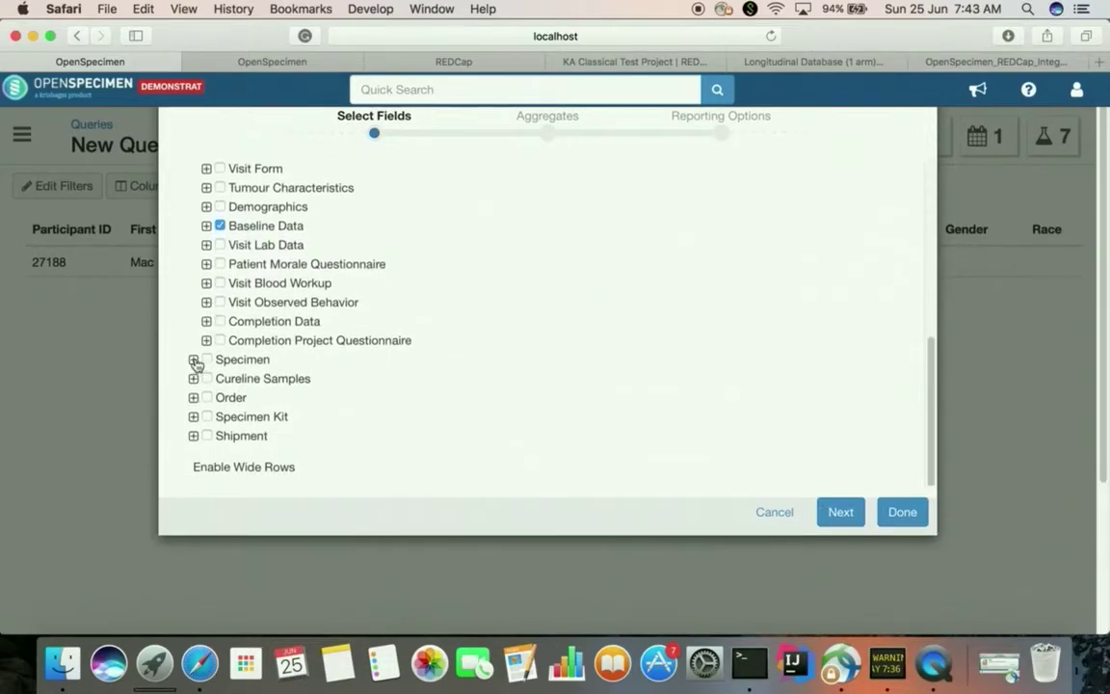
Step: Add the specimen's Lineage and Specimen Label fields to the query's result columns
{"action": "left_click", "coordinate": [193, 360]}
{"action": "left_click", "coordinate": [219, 397]}
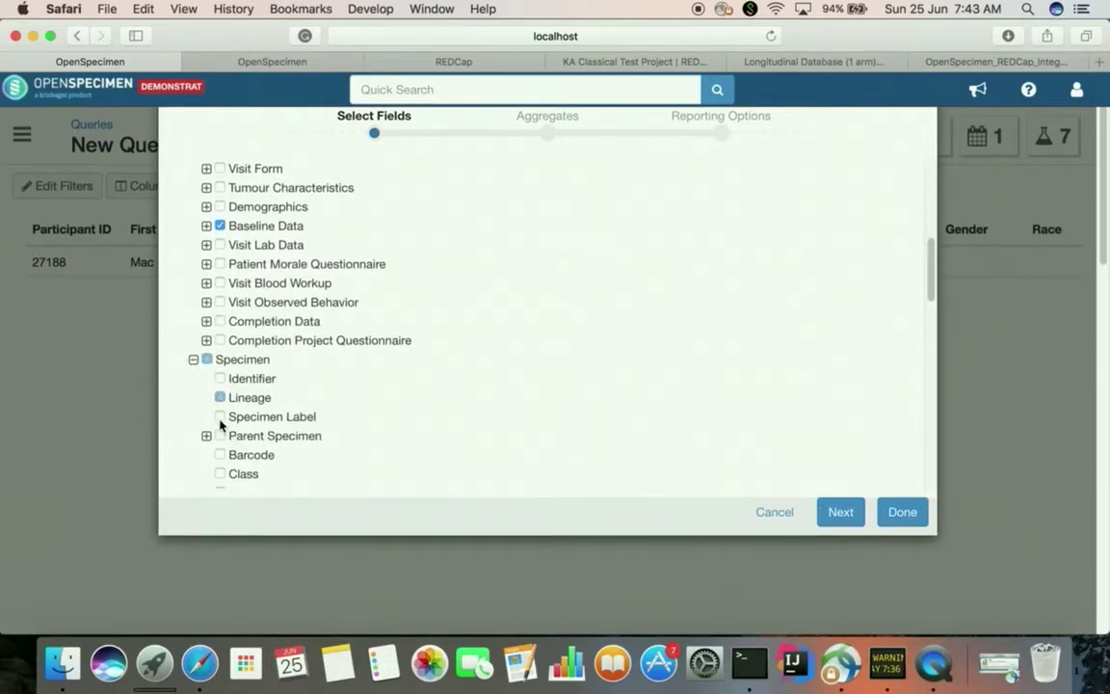
{"action": "left_click", "coordinate": [219, 416]}
Step: Add the participant's Date Of Birth to the result columns, apply the column selection, and view the results across all columns
{"action": "scroll", "coordinate": [318, 361], "scroll_direction": "up", "scroll_amount": 10}
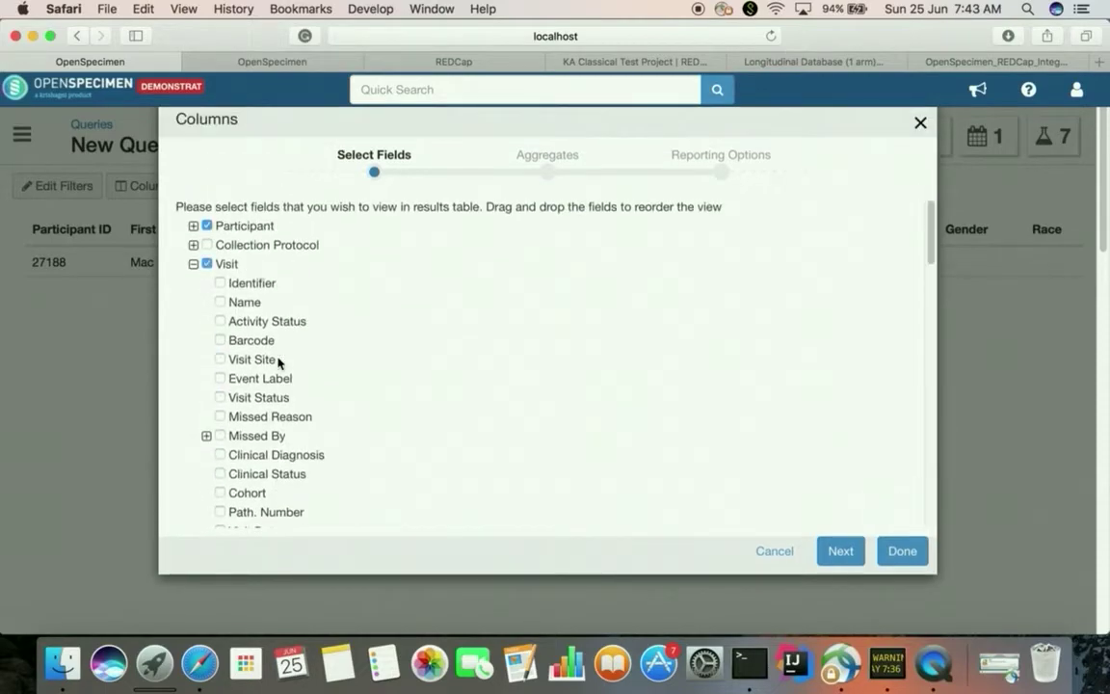
{"action": "left_click", "coordinate": [193, 227]}
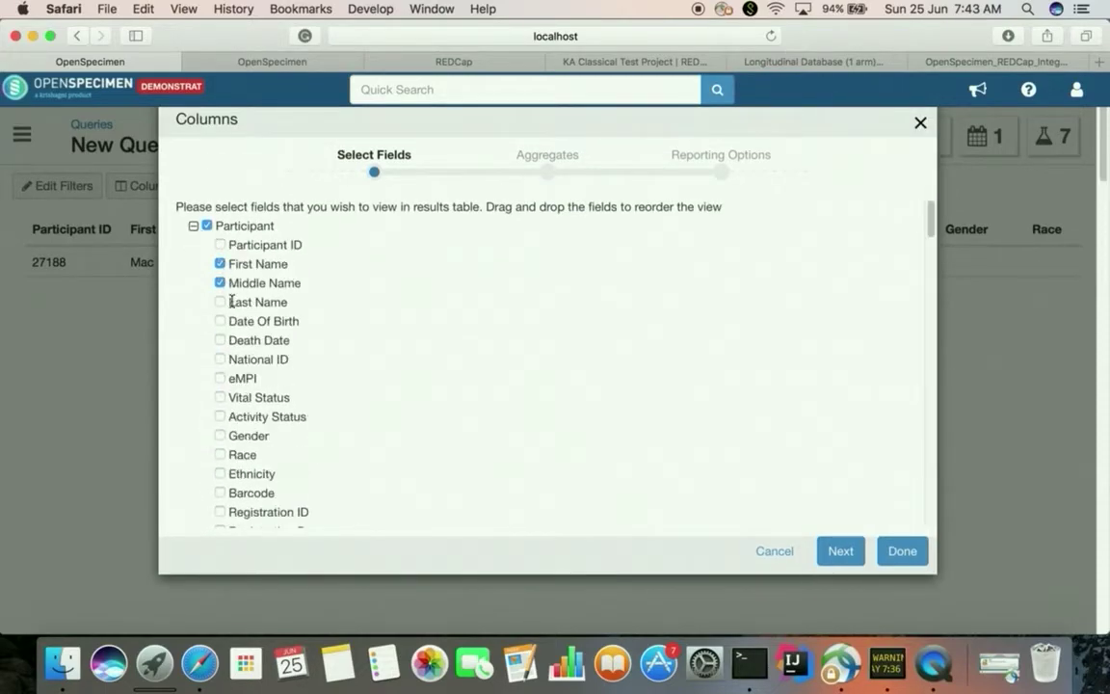
{"action": "scroll", "coordinate": [219, 416], "scroll_direction": "down", "scroll_amount": 3}
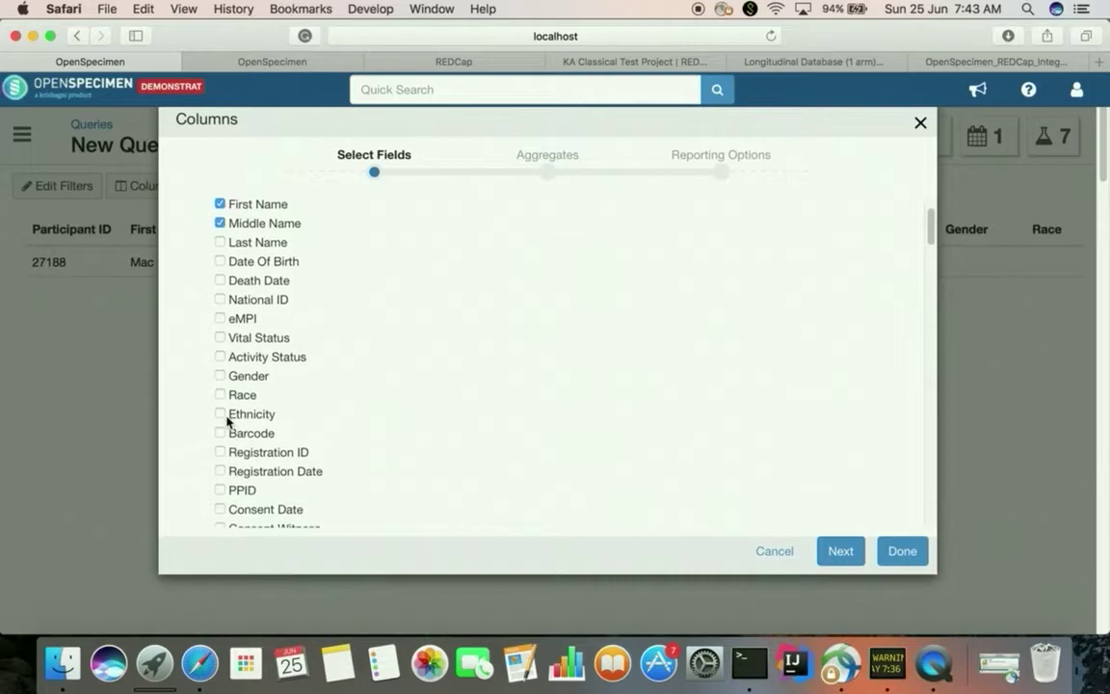
{"action": "scroll", "coordinate": [227, 420], "scroll_direction": "down", "scroll_amount": 1}
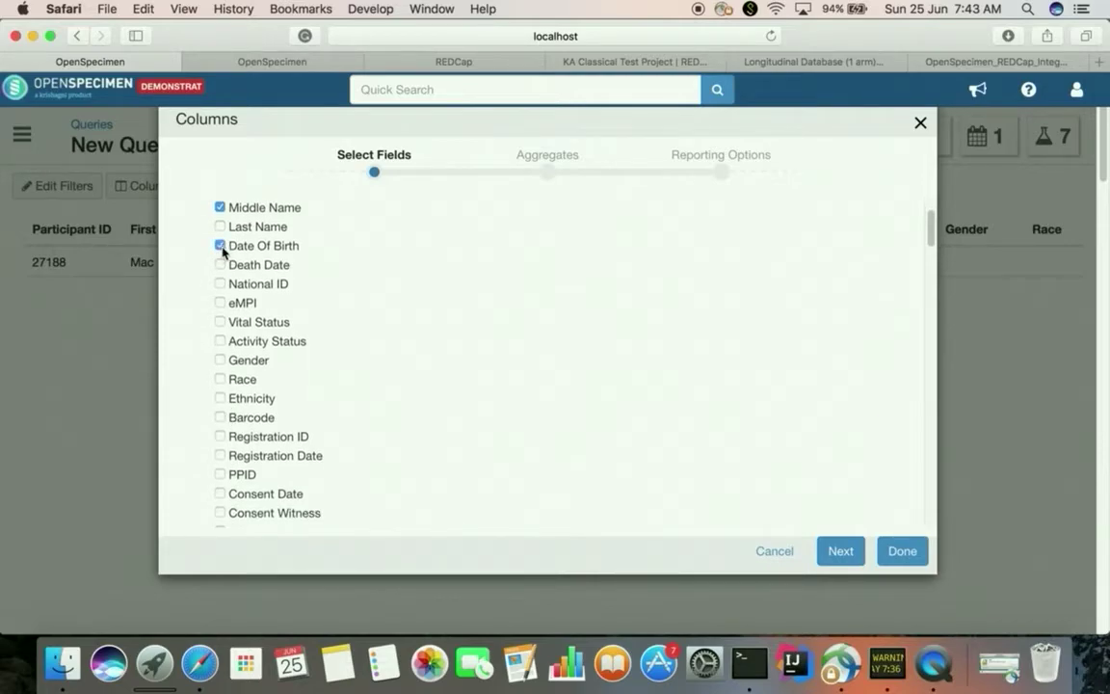
{"action": "scroll", "coordinate": [222, 248], "scroll_direction": "up", "scroll_amount": 5}
{"action": "left_click", "coordinate": [193, 225]}
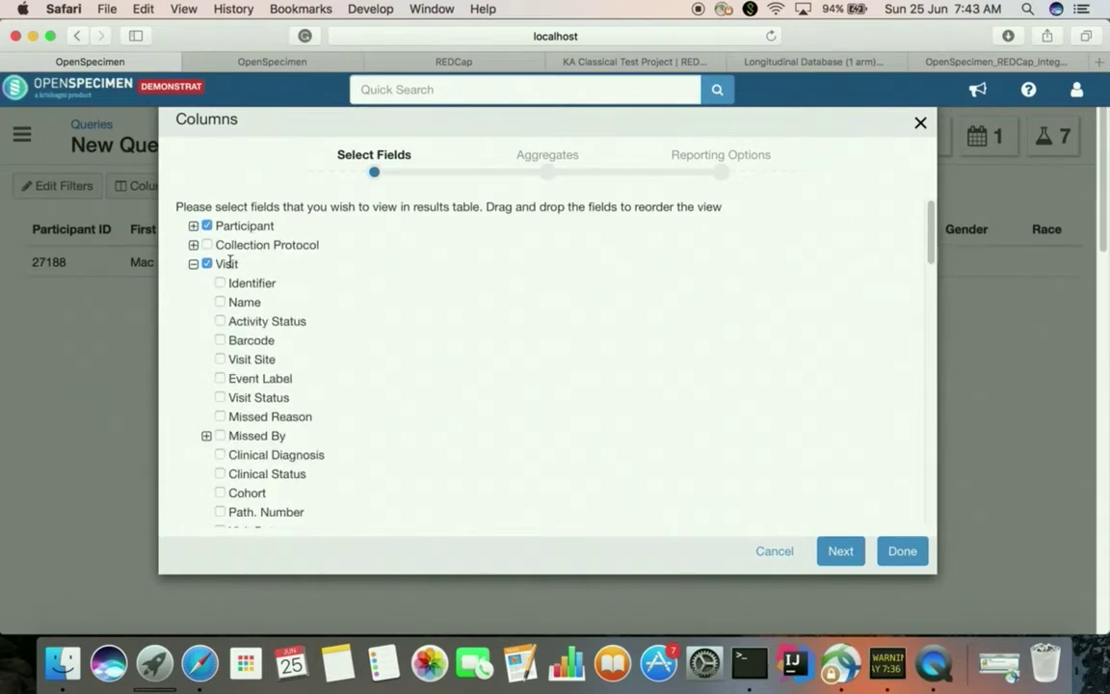
{"action": "left_click", "coordinate": [193, 263]}
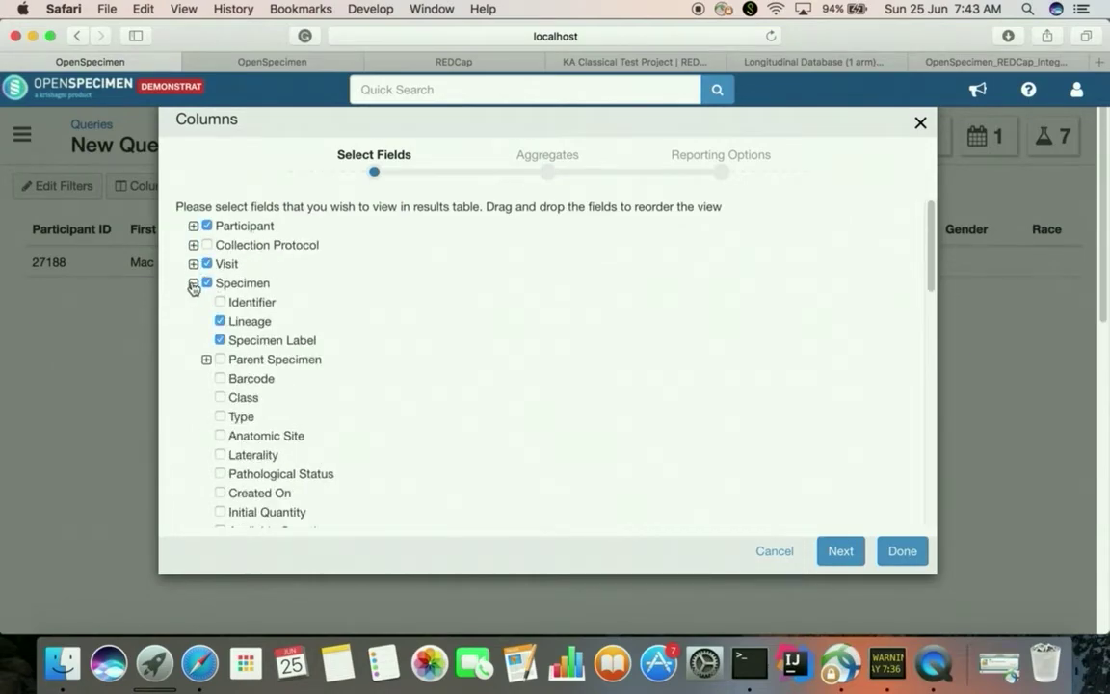
{"action": "left_click", "coordinate": [192, 283]}
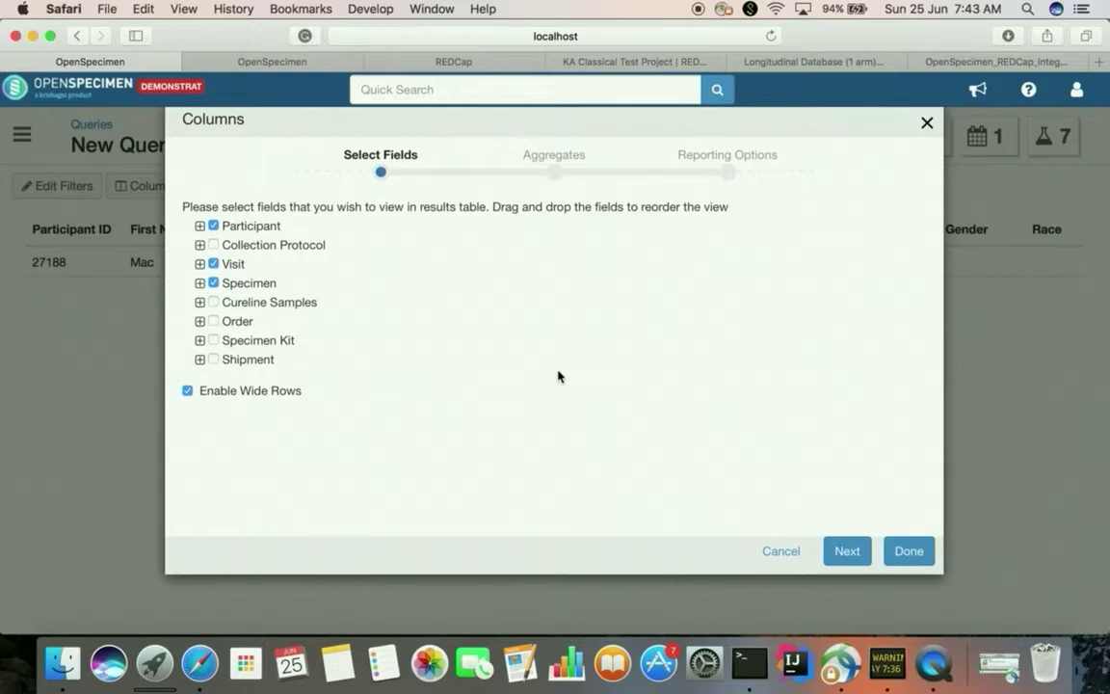
{"action": "left_click", "coordinate": [908, 550]}
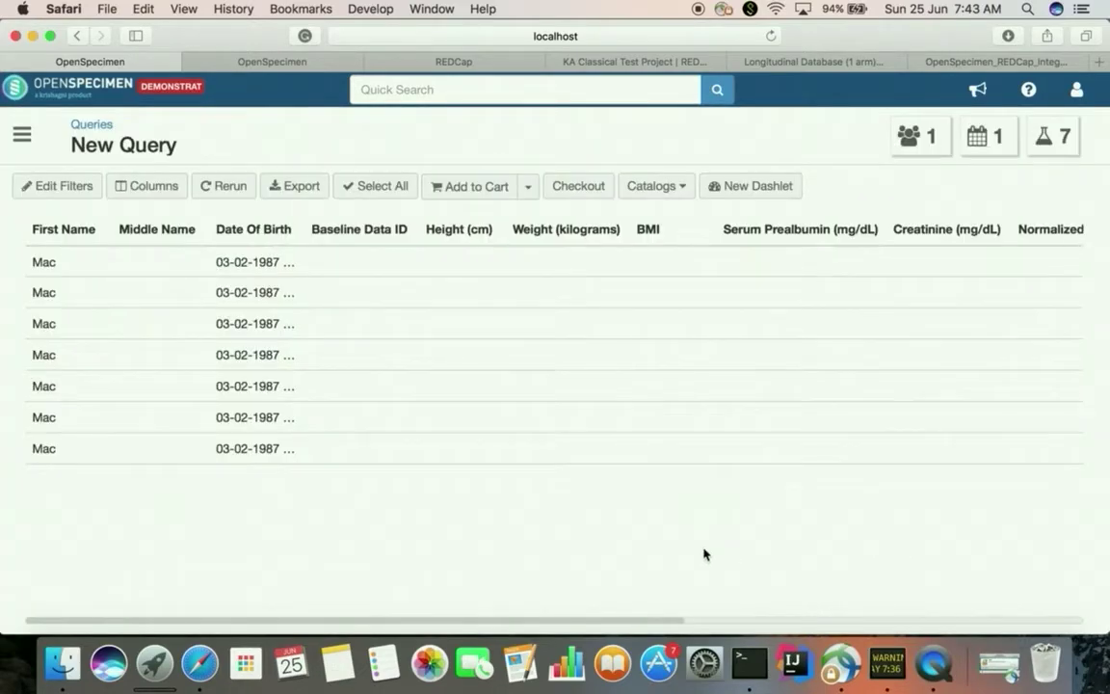
{"action": "scroll", "coordinate": [634, 401], "scroll_direction": "right", "scroll_amount": 10}
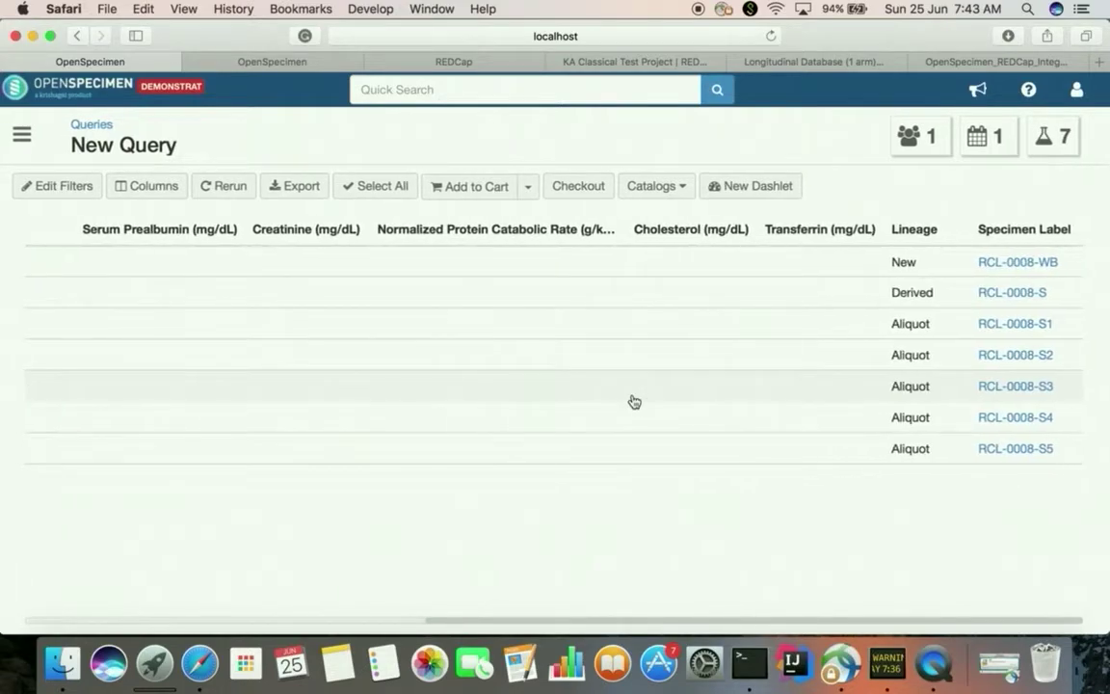
{"action": "scroll", "coordinate": [634, 401], "scroll_direction": "left", "scroll_amount": 10}
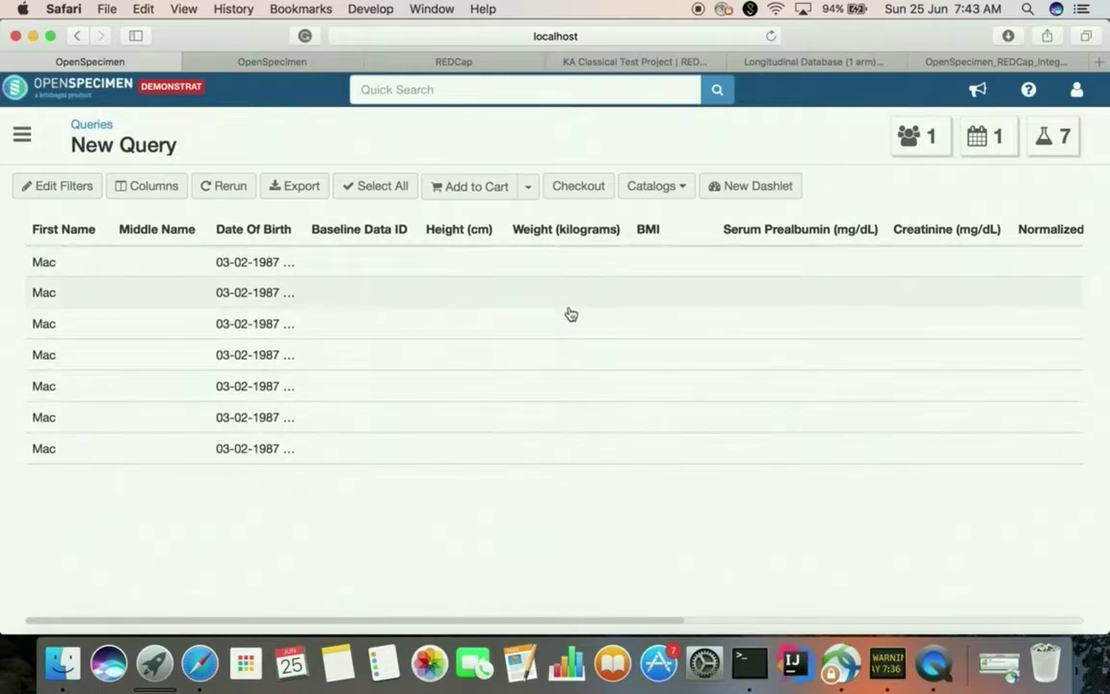
Step: Switch to REDCap's Longitudinal Database (1 arm) dashboard and review the Demographics form of Study ID 2
{"action": "left_click", "coordinate": [770, 63]}
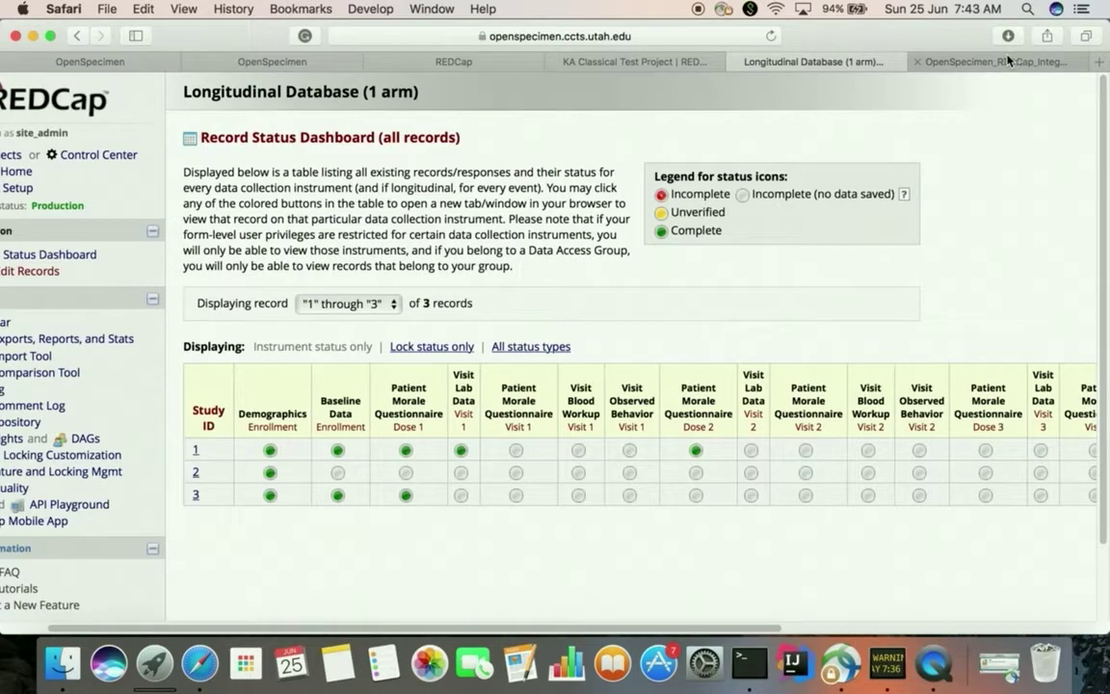
{"action": "left_click", "coordinate": [86, 61]}
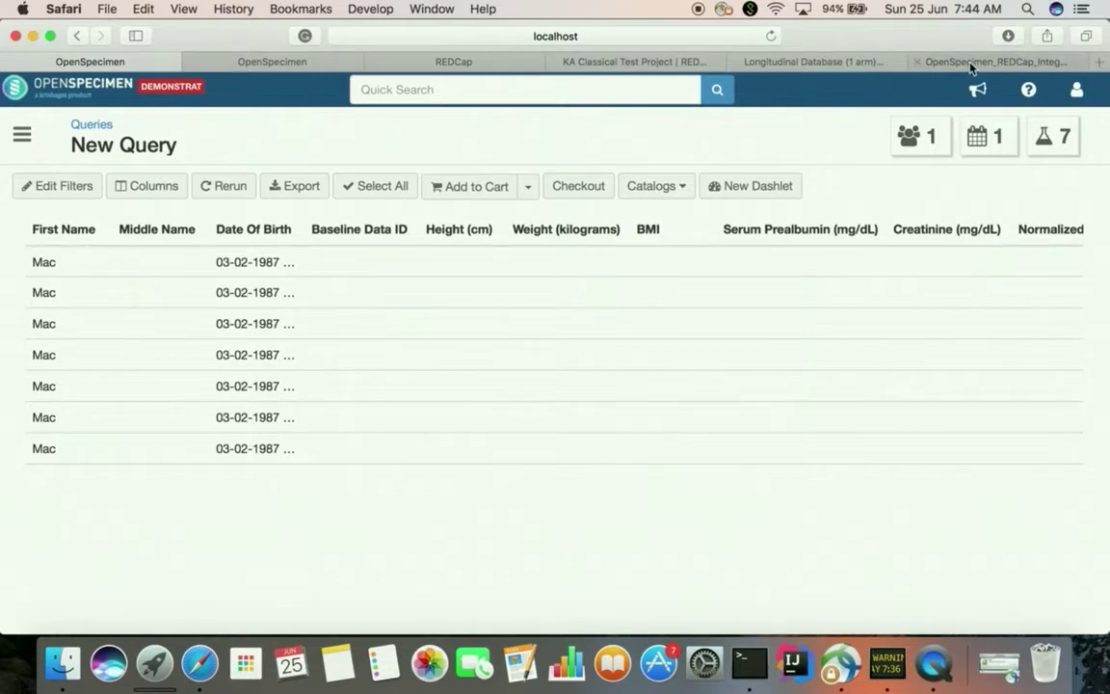
{"action": "left_click", "coordinate": [771, 62]}
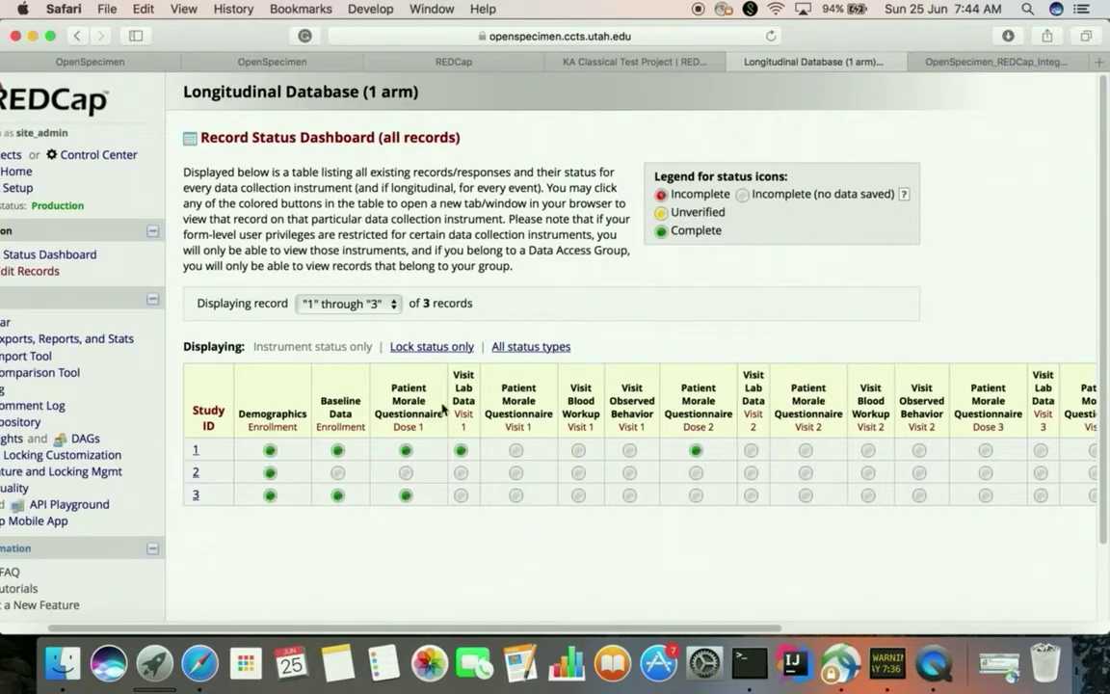
{"action": "left_click", "coordinate": [270, 473]}
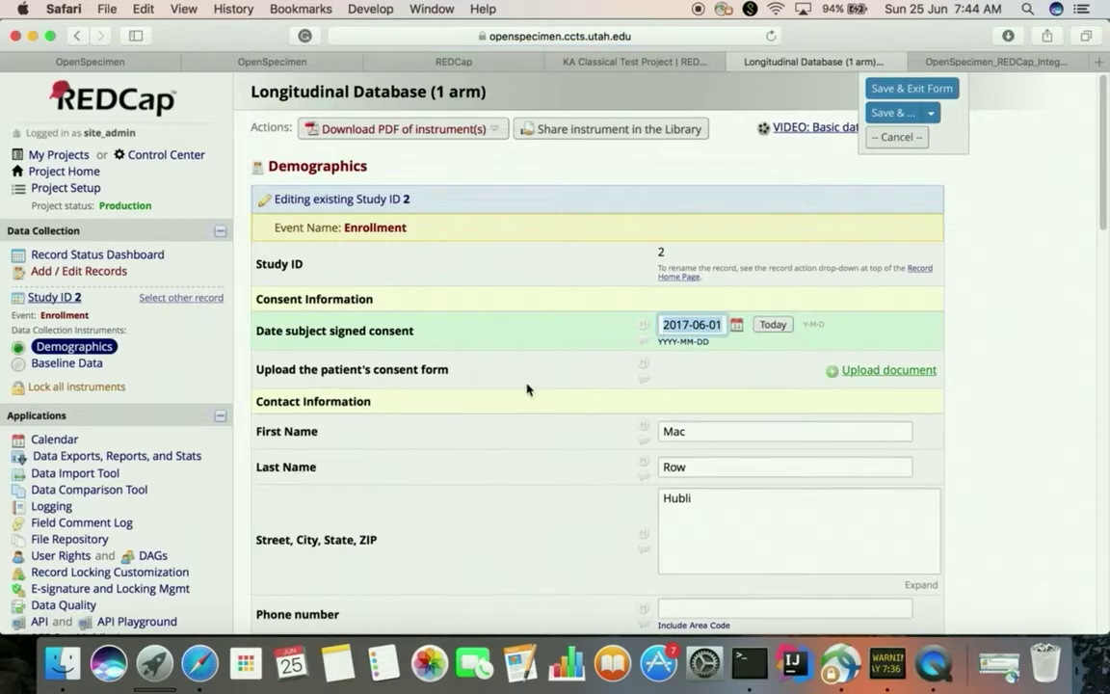
{"action": "scroll", "coordinate": [527, 391], "scroll_direction": "down", "scroll_amount": 5}
{"action": "scroll", "coordinate": [501, 499], "scroll_direction": "down", "scroll_amount": 15}
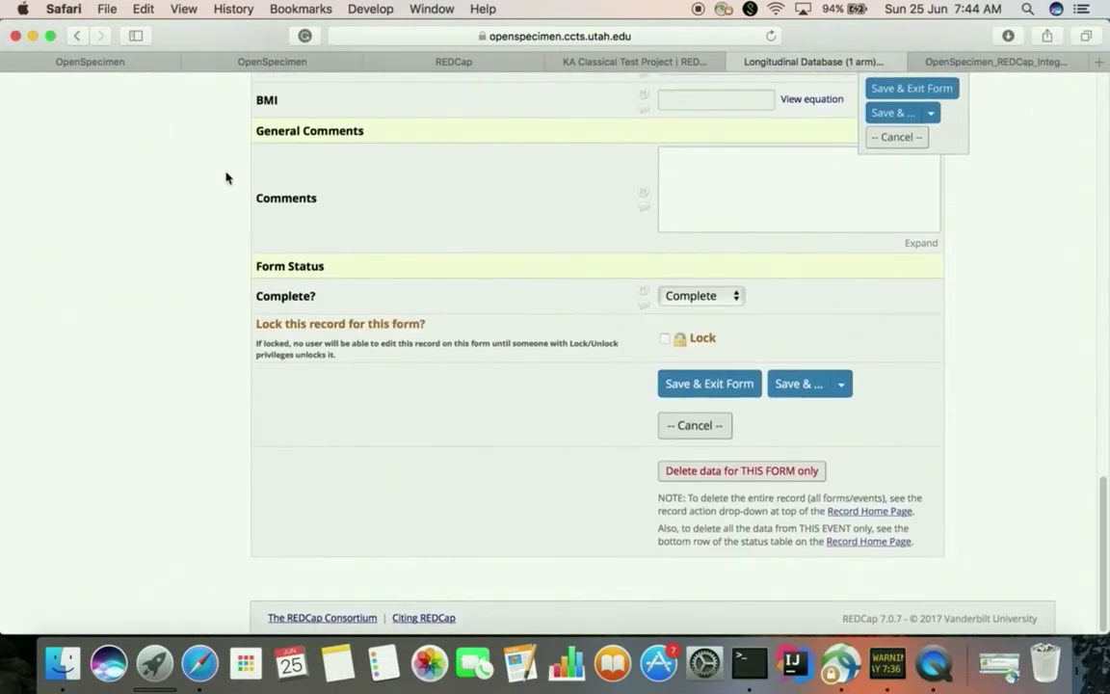
{"action": "left_click", "coordinate": [76, 36]}
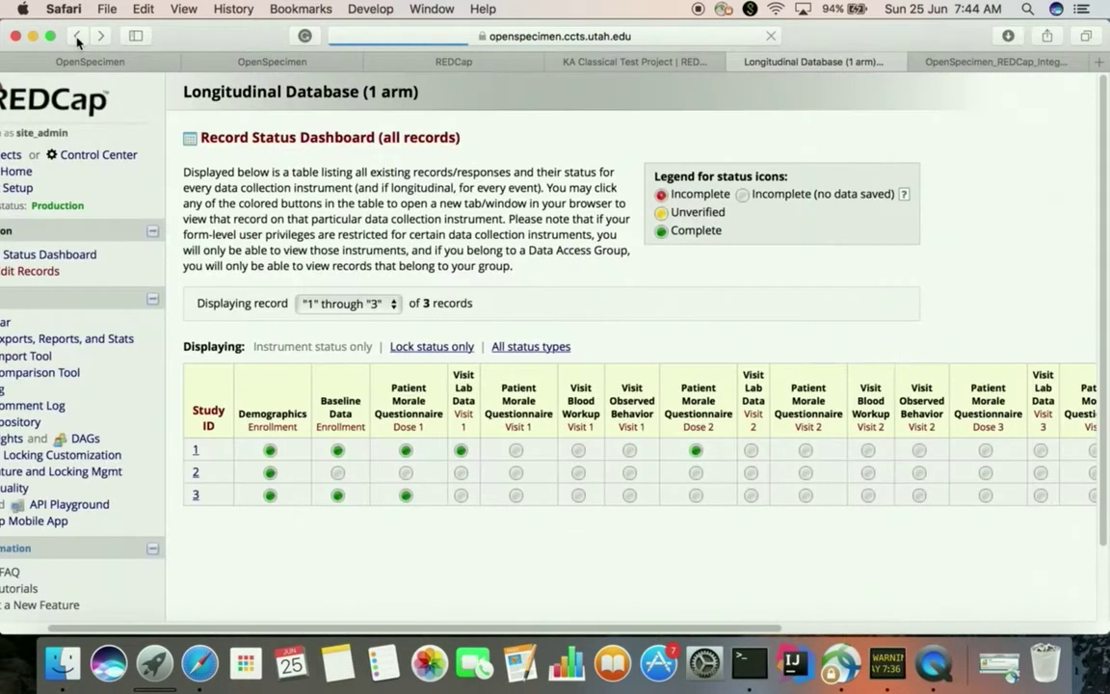
Step: Open the Enrollment Baseline Data form for Study ID 2 and enter a height of 172 cm and a weight of 72 kg
{"action": "left_click", "coordinate": [339, 473]}
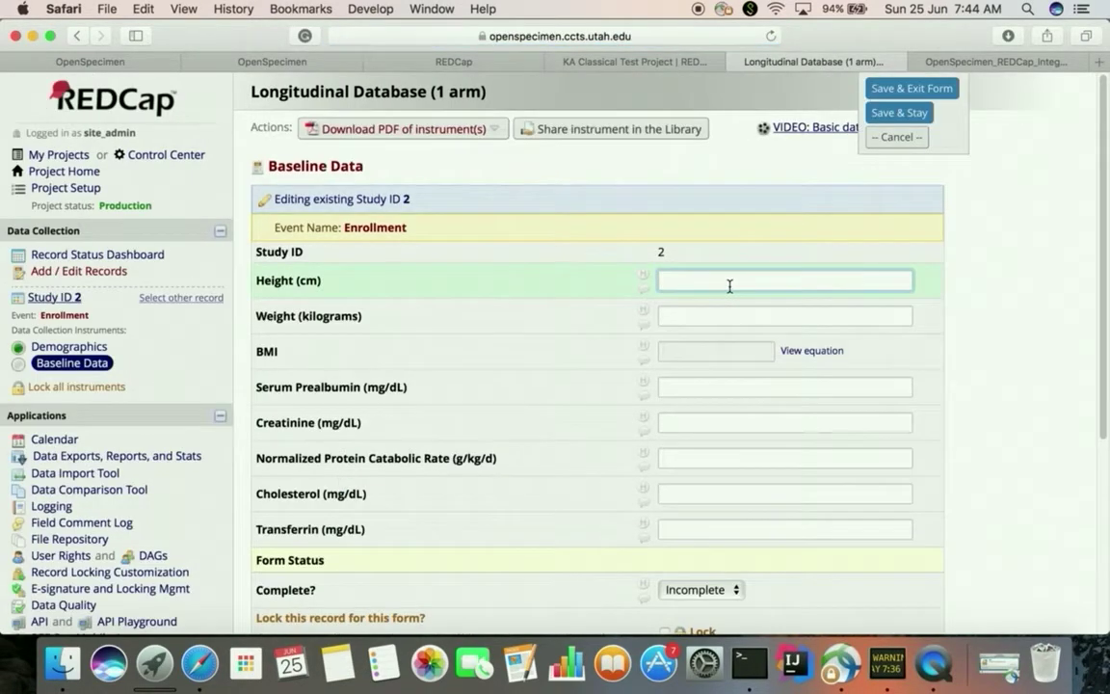
{"action": "type", "text": "172"}
{"action": "key", "text": "Tab"}
{"action": "key", "text": "Tab"}
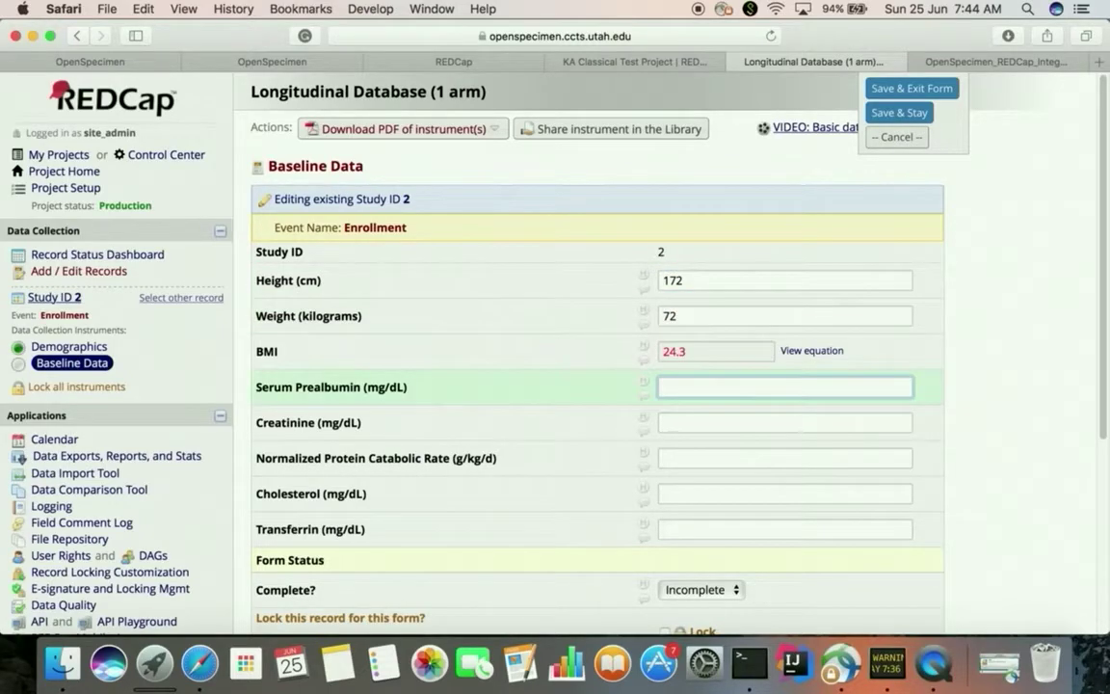
Step: Enter Serum Prealbumin 100, Creatinine 50, Normalized Protein Catabolic Rate 25, Cholesterol 12.5 and Transferrin 6.25 in the Baseline Data form
{"action": "type", "text": "100"}
{"action": "key", "text": "Tab"}
{"action": "type", "text": "50"}
{"action": "key", "text": "Tab"}
{"action": "type", "text": "25"}
{"action": "key", "text": "Tab"}
{"action": "type", "text": "12.6"}
{"action": "key", "text": "Tab"}
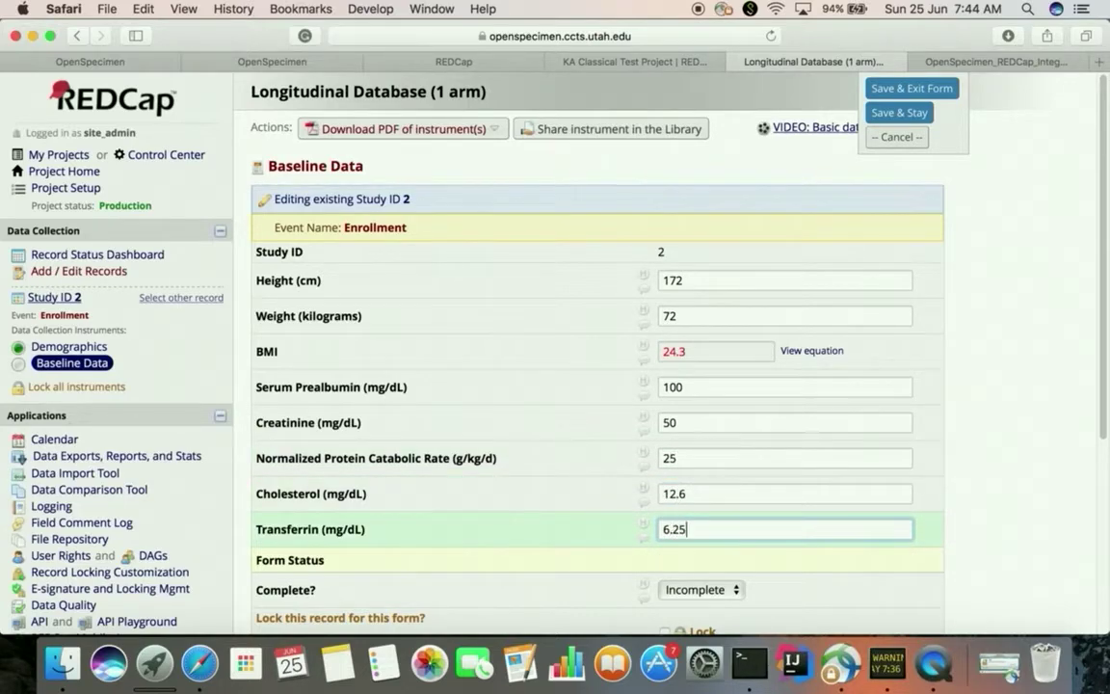
{"action": "left_click", "coordinate": [718, 498]}
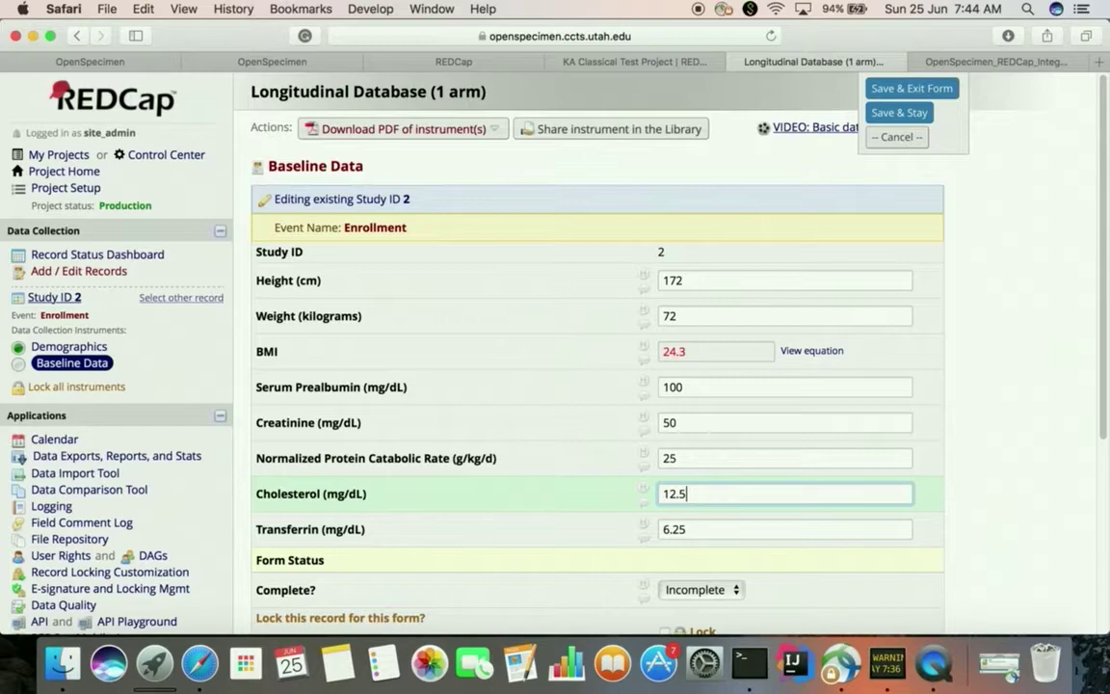
Step: Mark the Baseline Data form as Complete, then save and exit it
{"action": "left_click", "coordinate": [694, 588]}
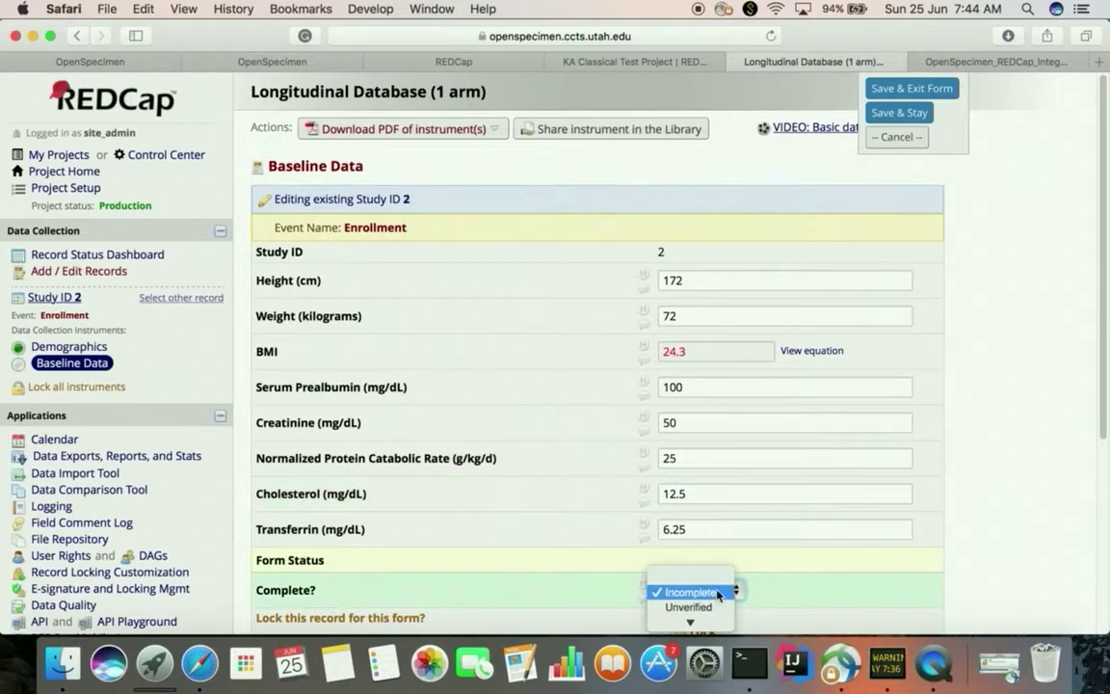
{"action": "left_click", "coordinate": [701, 621]}
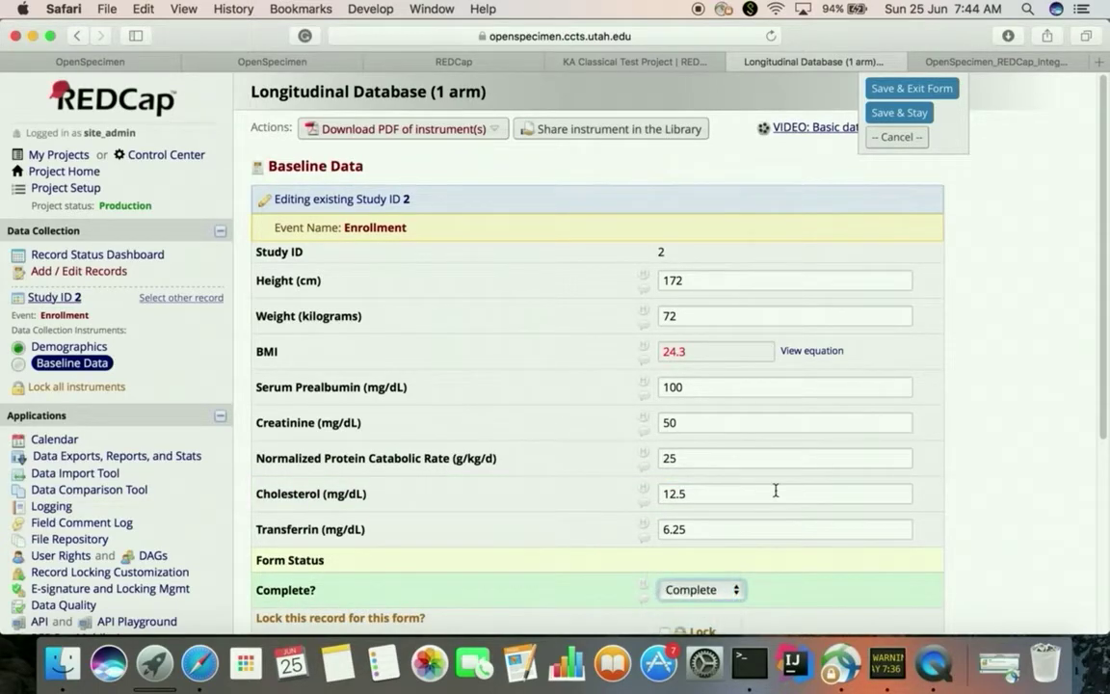
{"action": "scroll", "coordinate": [776, 492], "scroll_direction": "down", "scroll_amount": 3}
{"action": "scroll", "coordinate": [775, 489], "scroll_direction": "down", "scroll_amount": 2}
{"action": "left_click", "coordinate": [709, 431]}
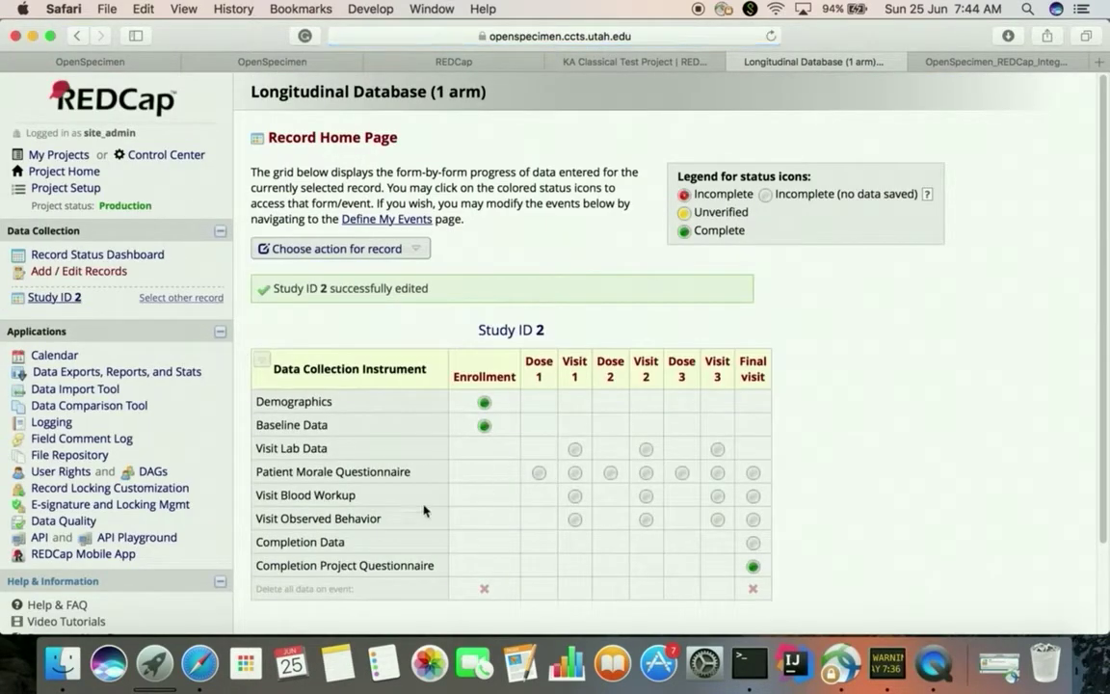
{"action": "left_click", "coordinate": [113, 61]}
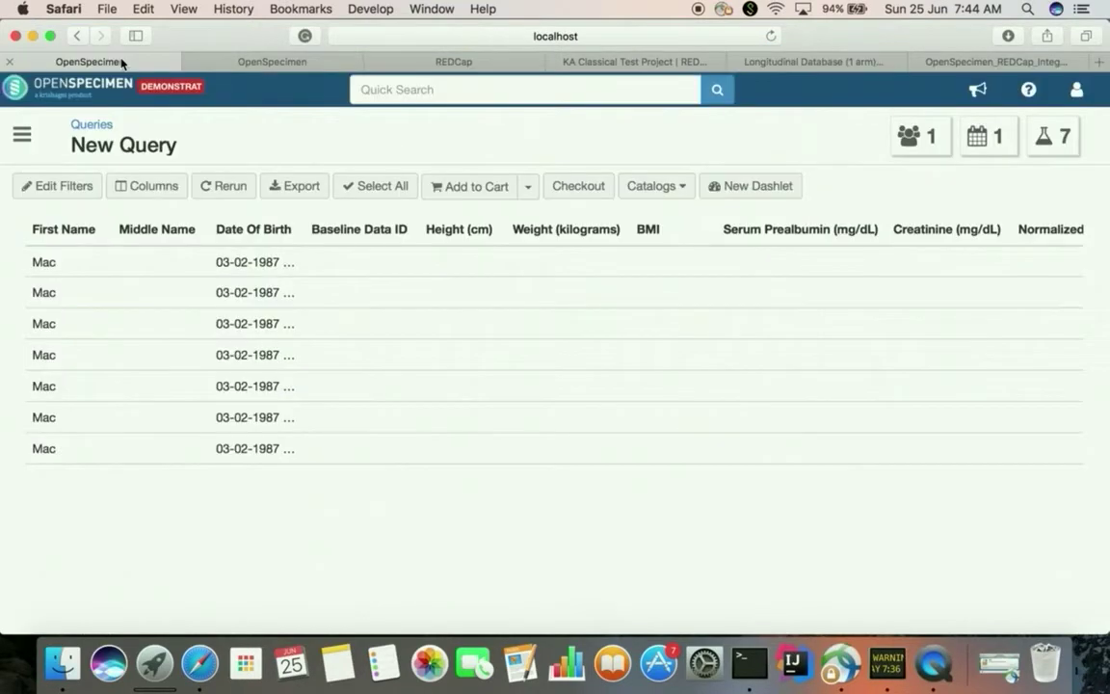
{"action": "left_click", "coordinate": [21, 134]}
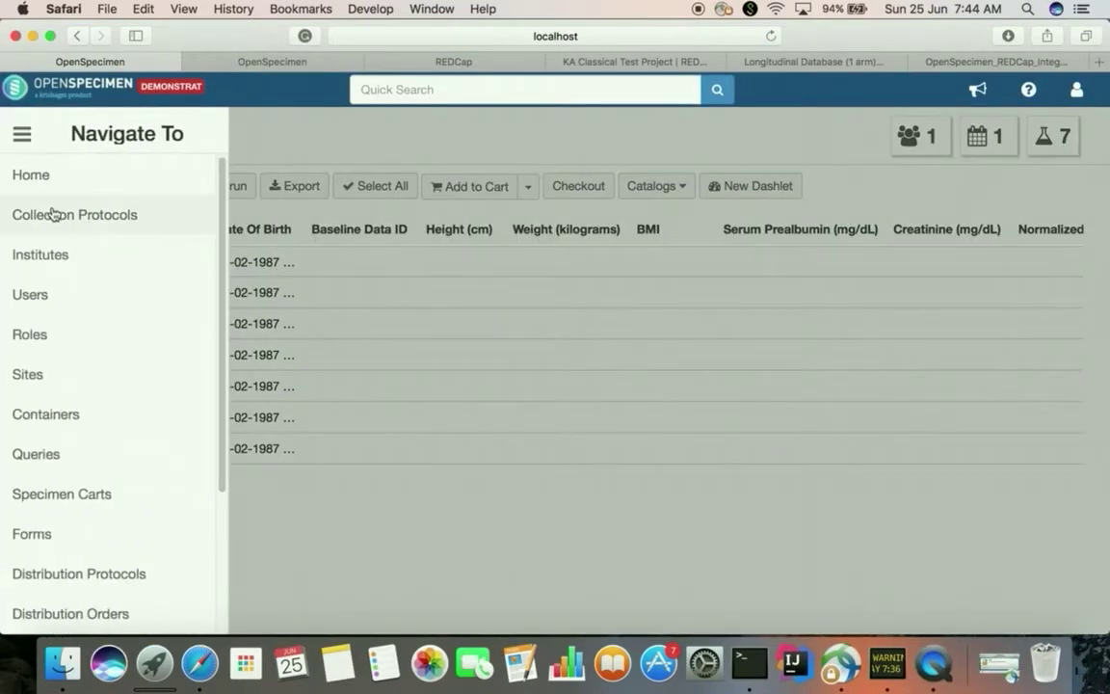
{"action": "right_click", "coordinate": [55, 214]}
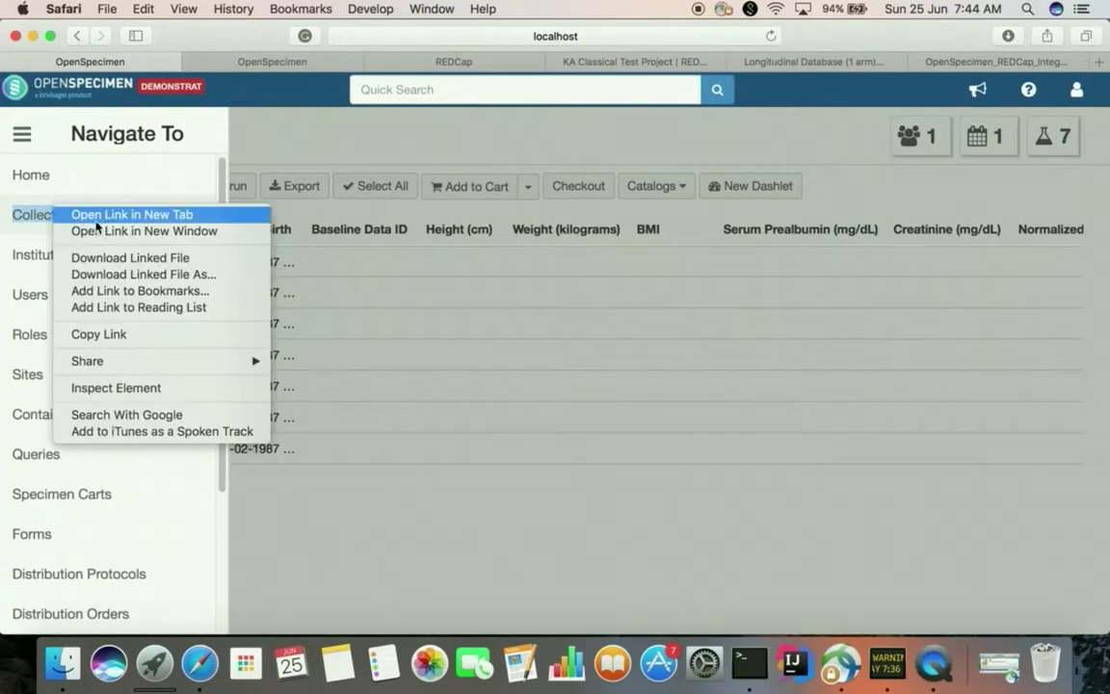
{"action": "left_click", "coordinate": [263, 65]}
Step: Switch to the OpenSpecimen page showing the RCC protocol, return to the collection protocols list, and view the details of RCL
{"action": "left_click", "coordinate": [263, 66]}
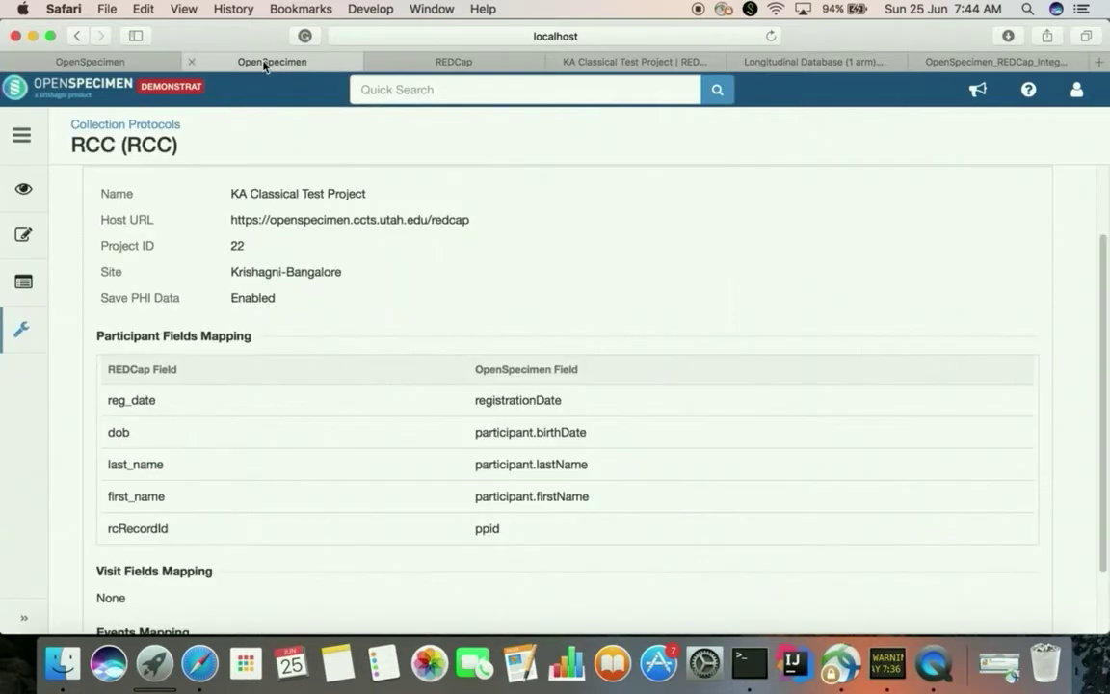
{"action": "left_click", "coordinate": [137, 135]}
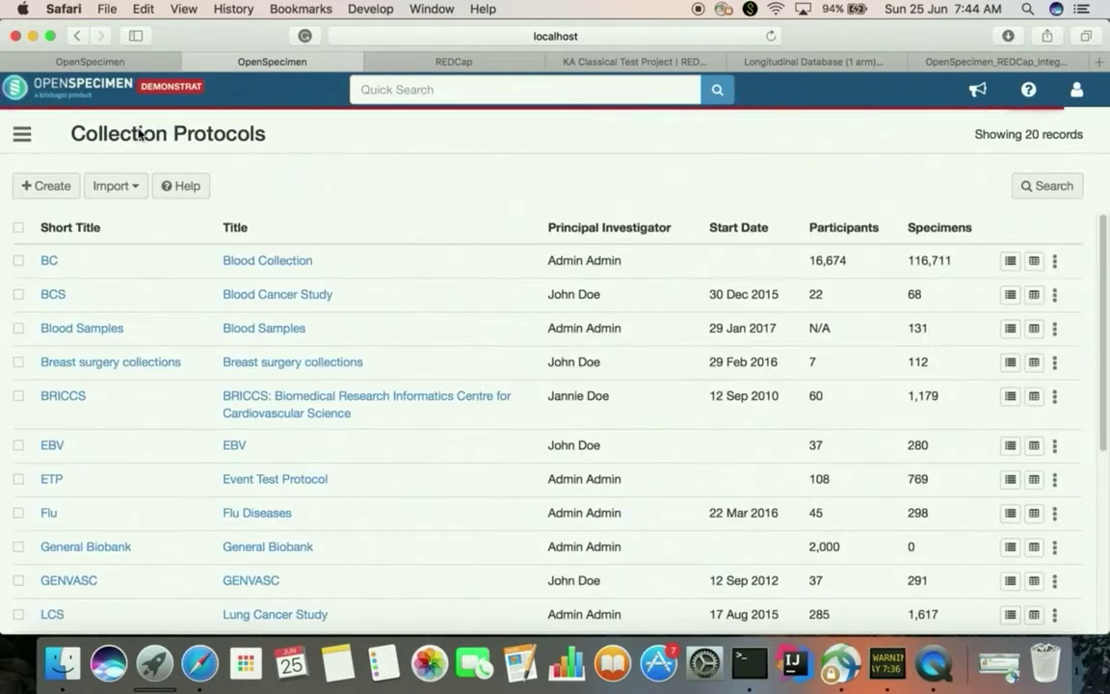
{"action": "scroll", "coordinate": [273, 362], "scroll_direction": "down", "scroll_amount": 5}
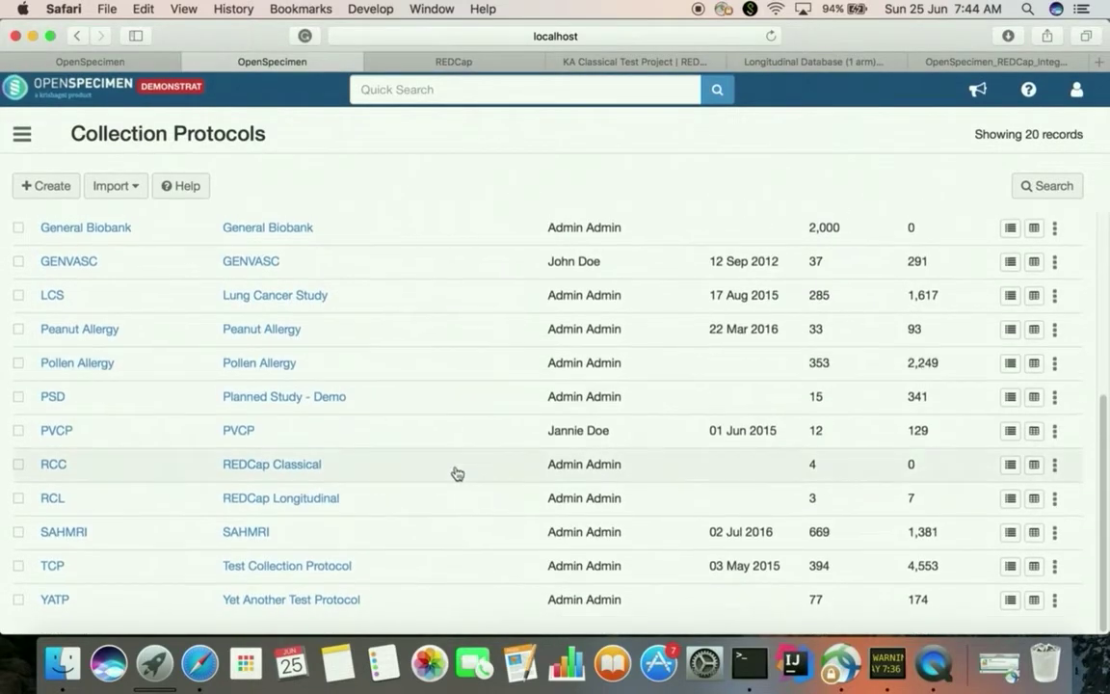
{"action": "left_click", "coordinate": [1053, 498]}
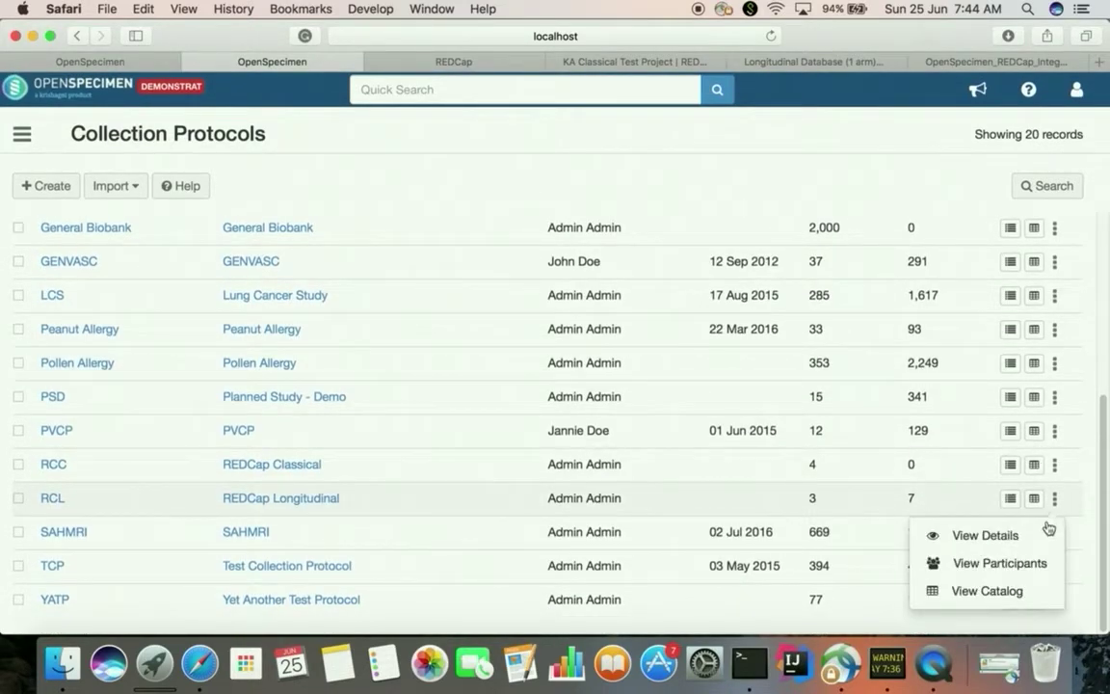
{"action": "left_click", "coordinate": [1045, 538]}
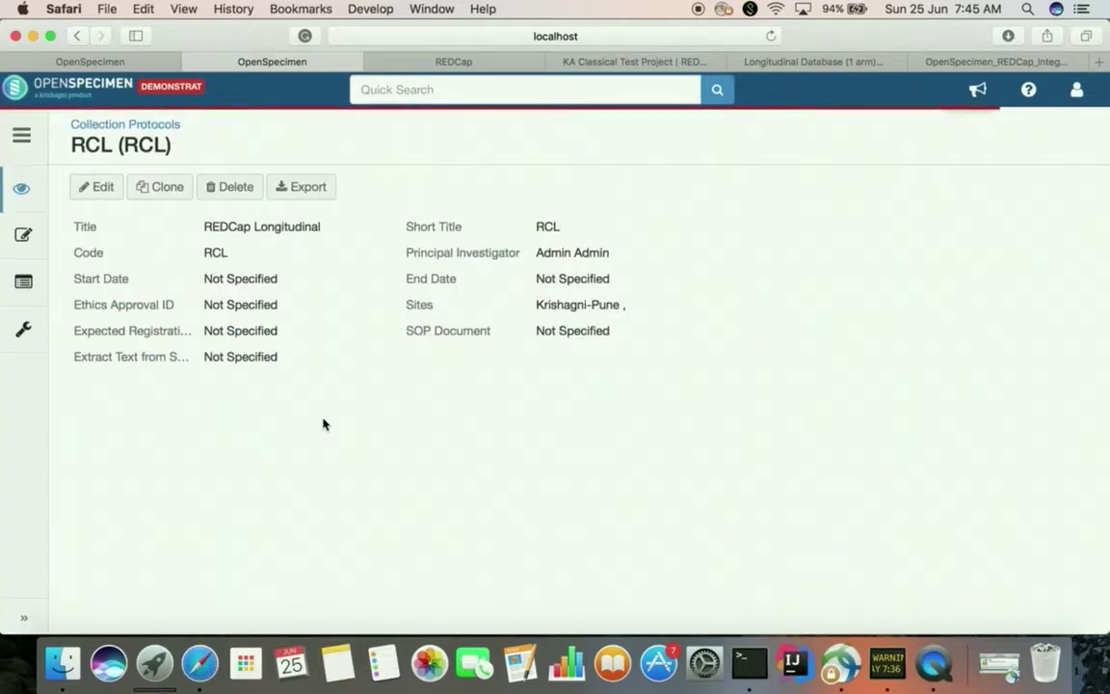
Step: Open the RCL protocol's REDCap project configuration and synchronize the records of the Longitudinal Database (1 arm) project
{"action": "left_click", "coordinate": [25, 330]}
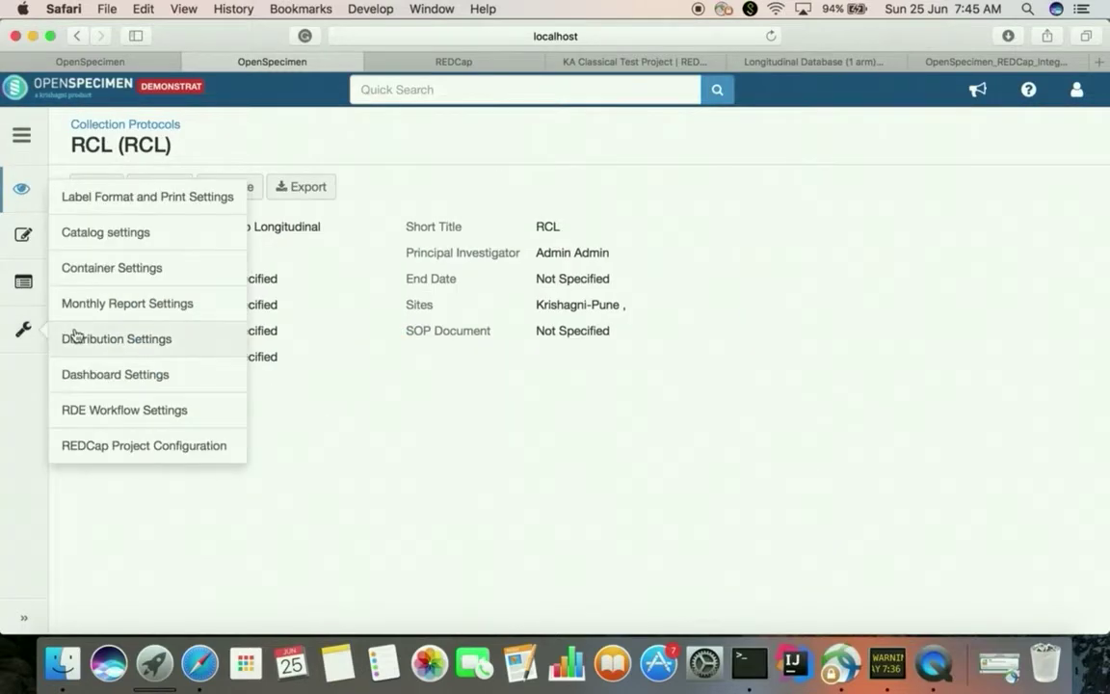
{"action": "left_click", "coordinate": [154, 443]}
{"action": "left_click", "coordinate": [269, 241]}
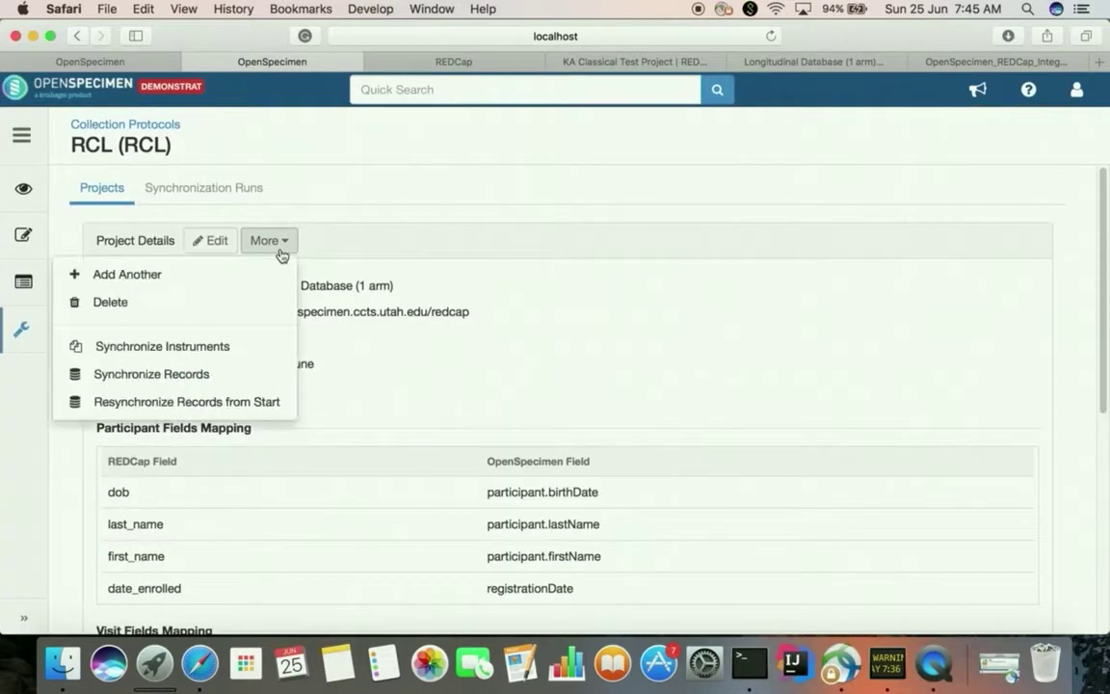
{"action": "left_click", "coordinate": [275, 378]}
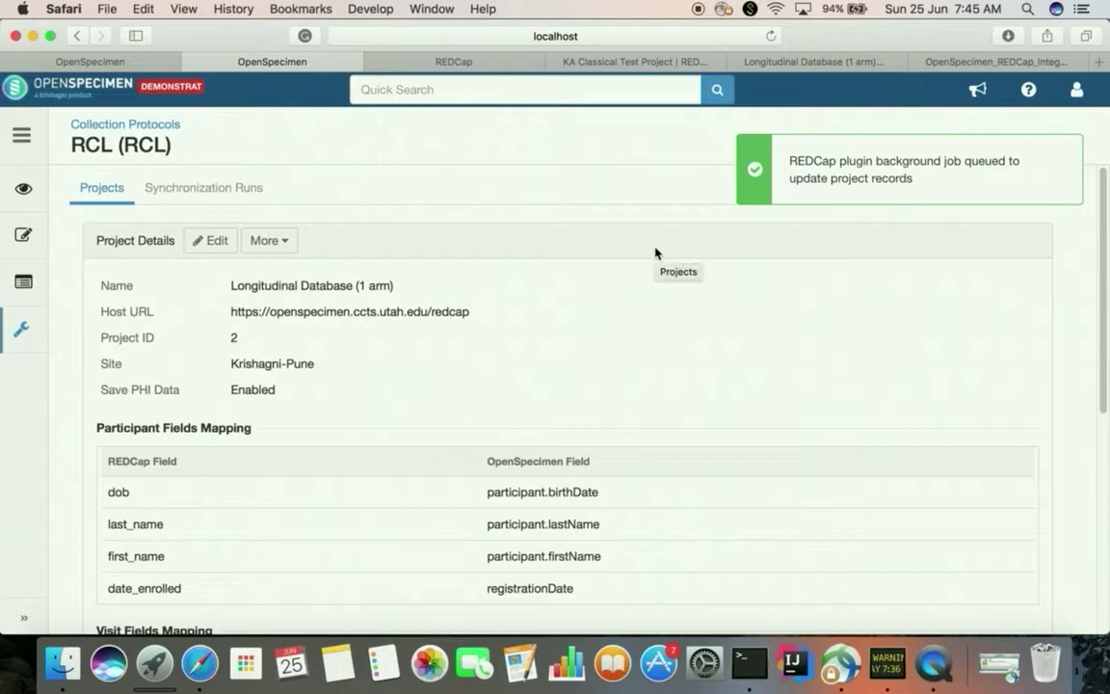
Step: View the RCL protocol's REDCap synchronization runs and refresh the list
{"action": "left_click", "coordinate": [237, 199]}
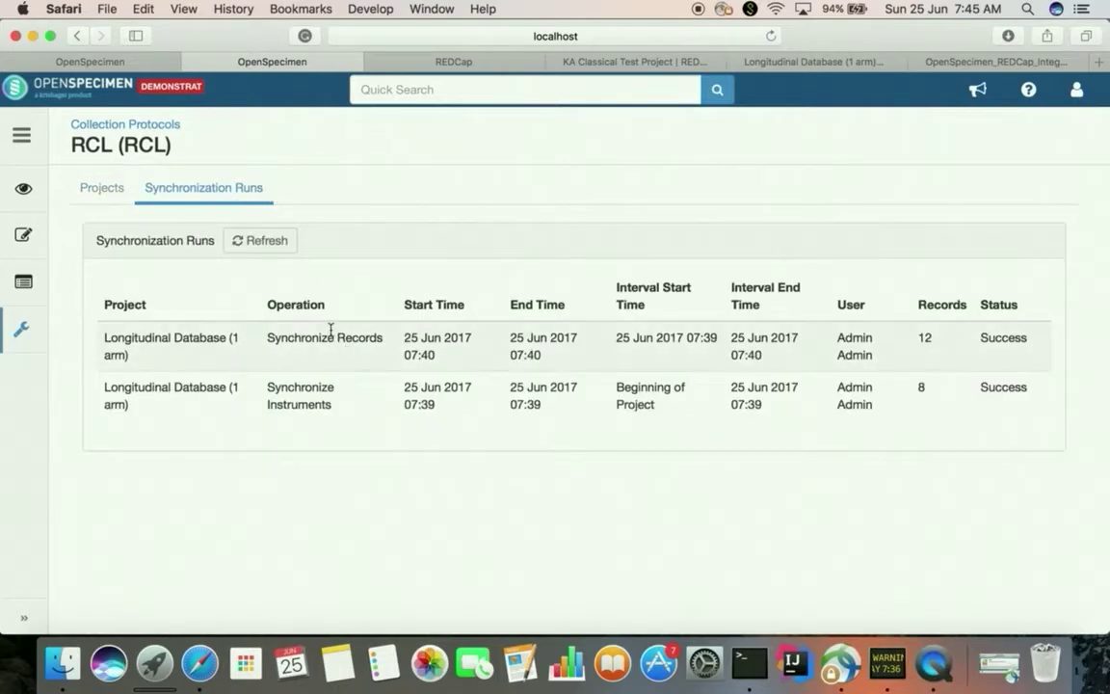
{"action": "left_click", "coordinate": [284, 249]}
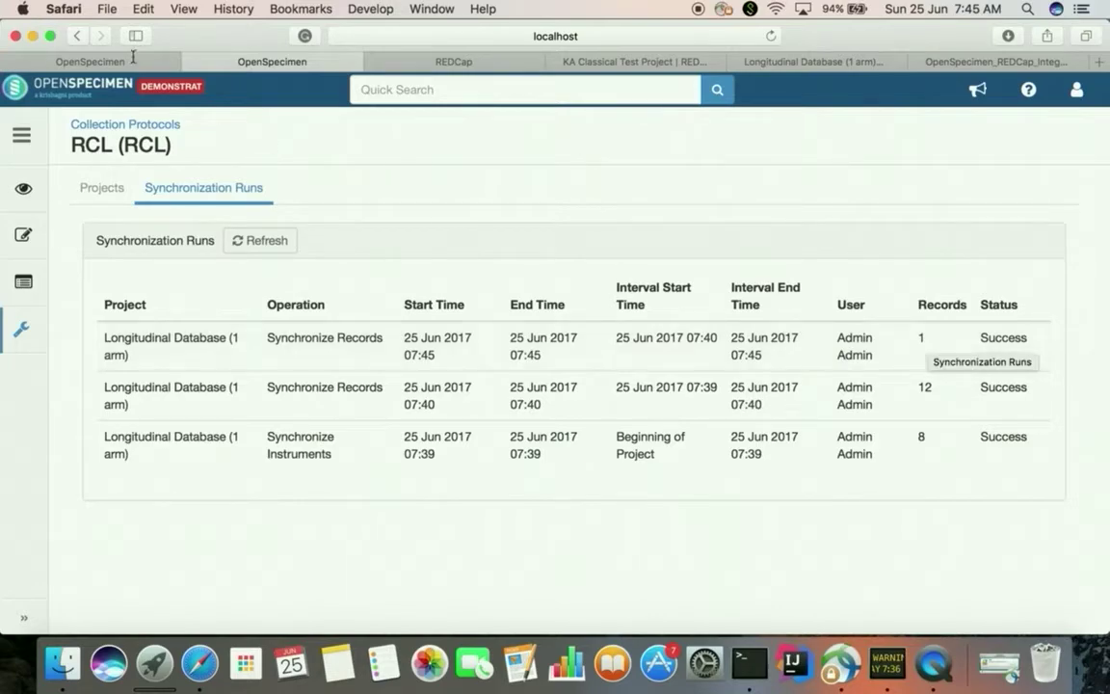
Step: Switch to the OpenSpecimen query results, rerun the query, and review the Baseline Data and specimen columns
{"action": "left_click", "coordinate": [77, 58]}
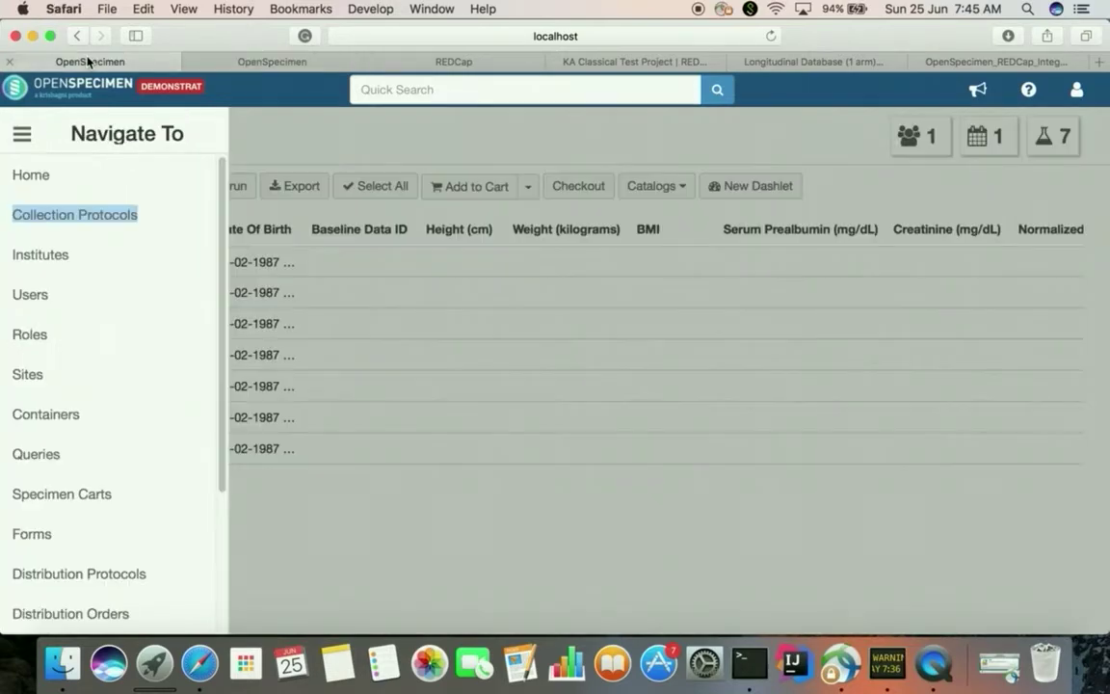
{"action": "left_click", "coordinate": [409, 276]}
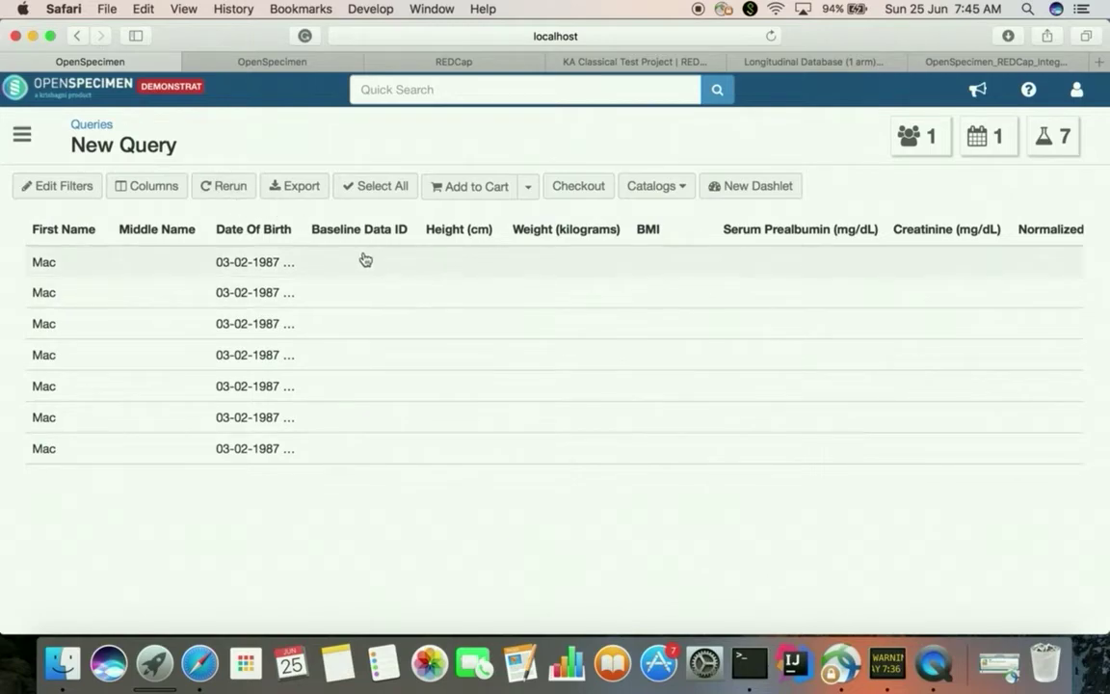
{"action": "left_click", "coordinate": [219, 184]}
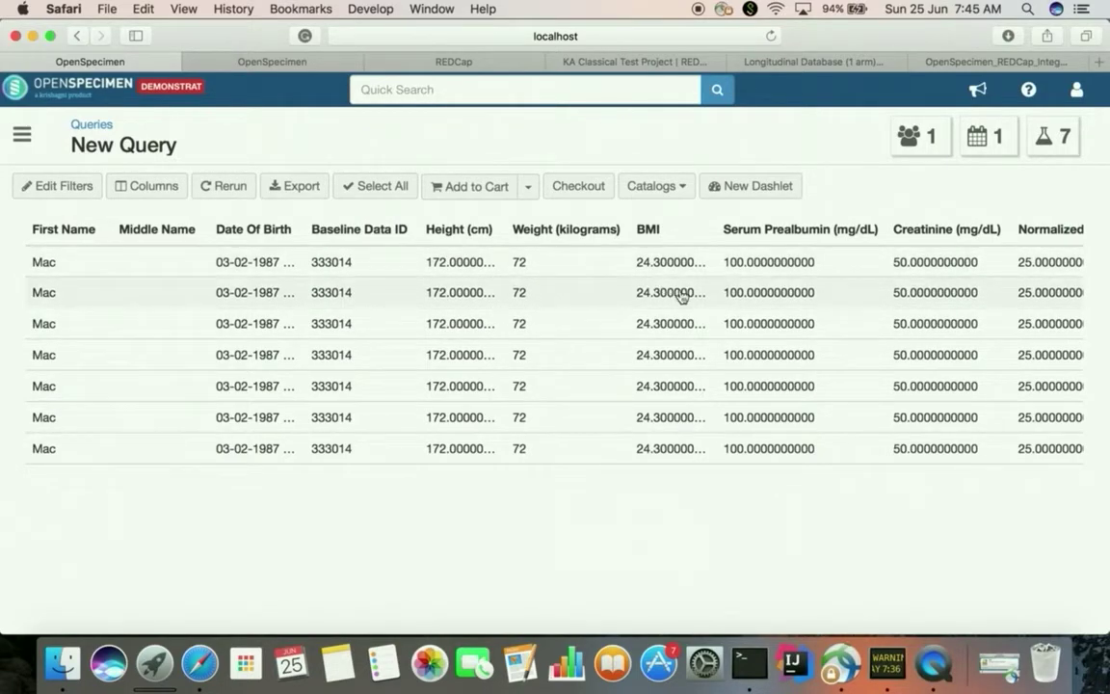
{"action": "scroll", "coordinate": [941, 290], "scroll_direction": "right", "scroll_amount": 5}
{"action": "scroll", "coordinate": [941, 290], "scroll_direction": "right", "scroll_amount": 5}
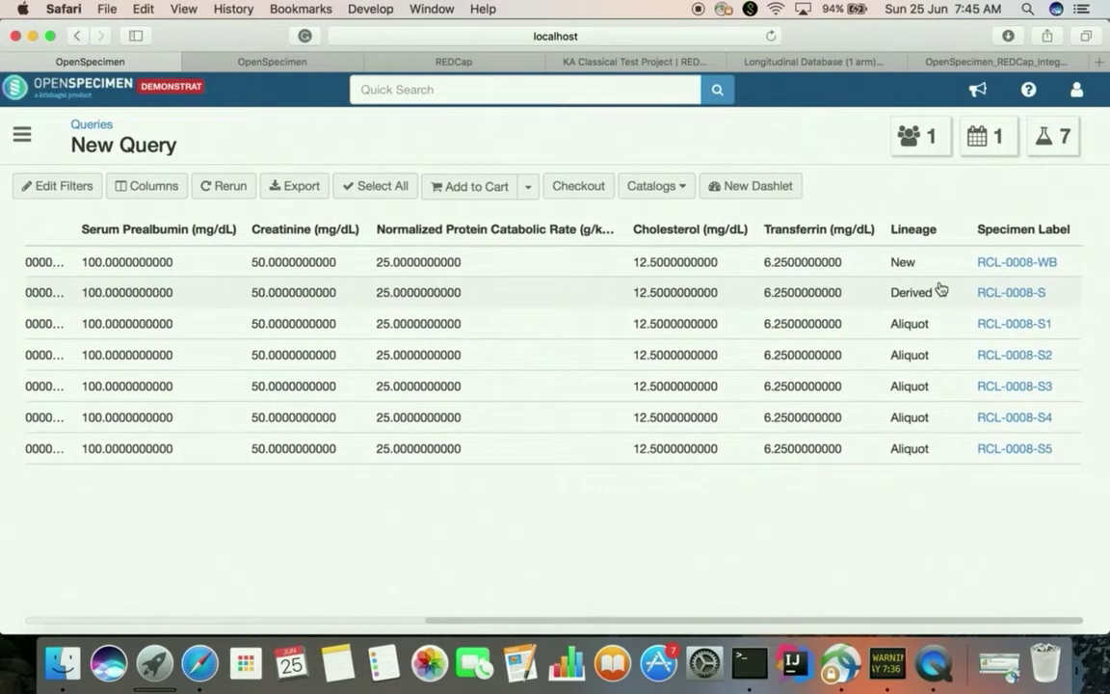
{"action": "scroll", "coordinate": [941, 290], "scroll_direction": "left", "scroll_amount": 10}
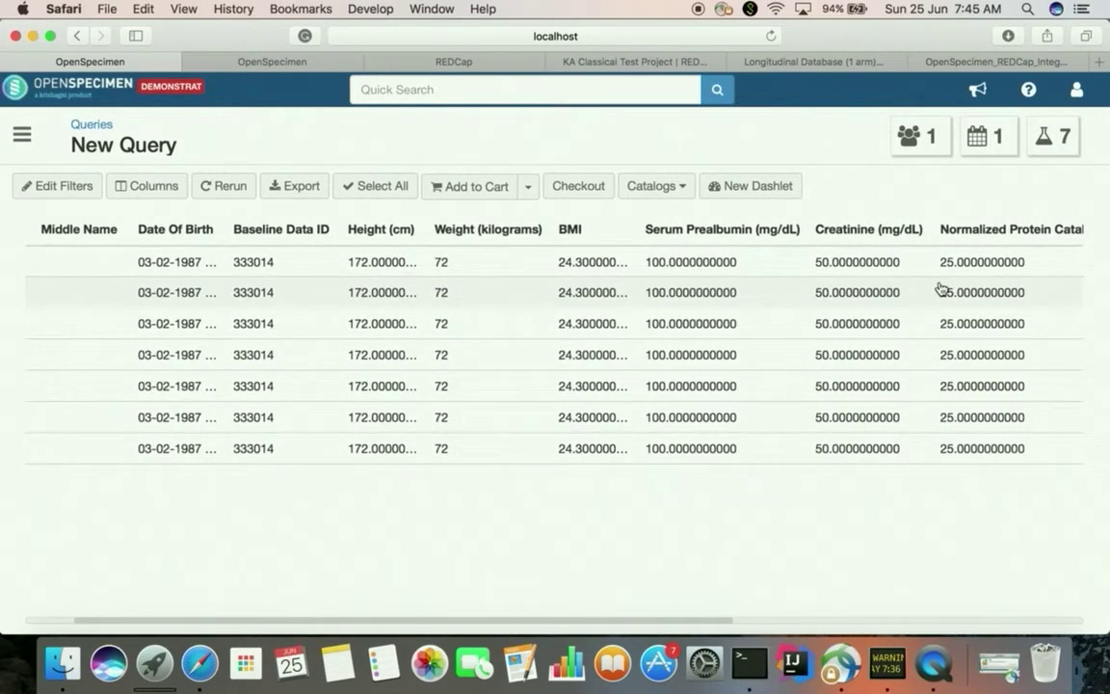
{"action": "scroll", "coordinate": [941, 290], "scroll_direction": "left", "scroll_amount": 2}
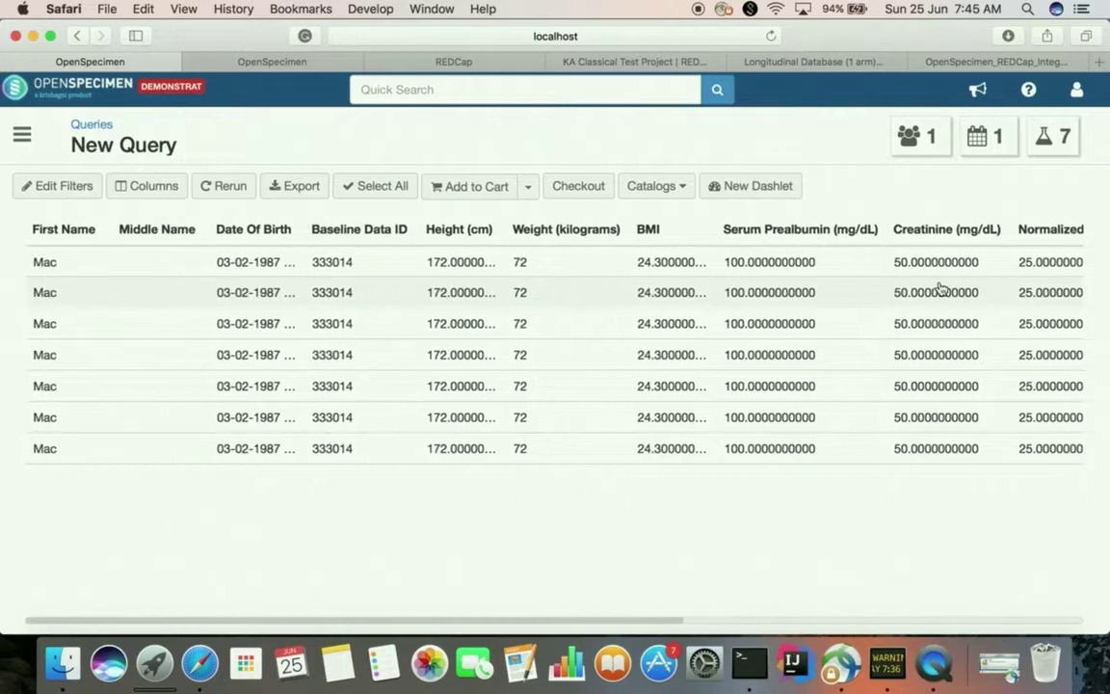
Step: Replace the participant's Middle Name column with Last Name, placed between First Name and Date Of Birth, in the query results
{"action": "left_click", "coordinate": [140, 186]}
{"action": "left_click", "coordinate": [194, 226]}
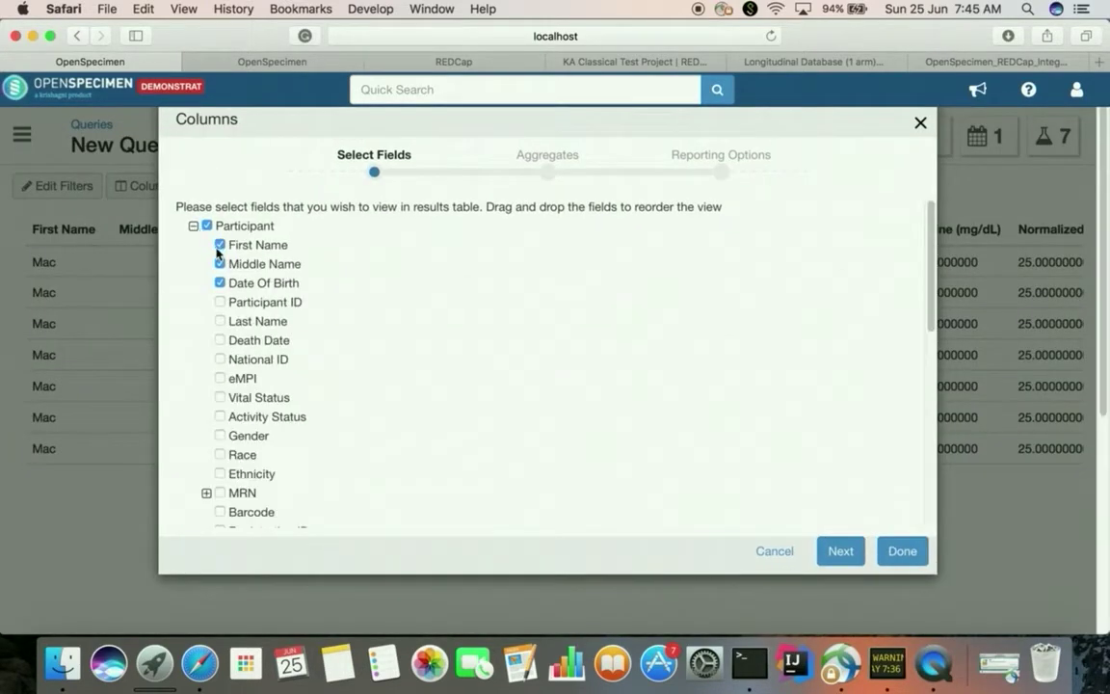
{"action": "left_click_drag", "start_coordinate": [221, 325], "coordinate": [241, 279]}
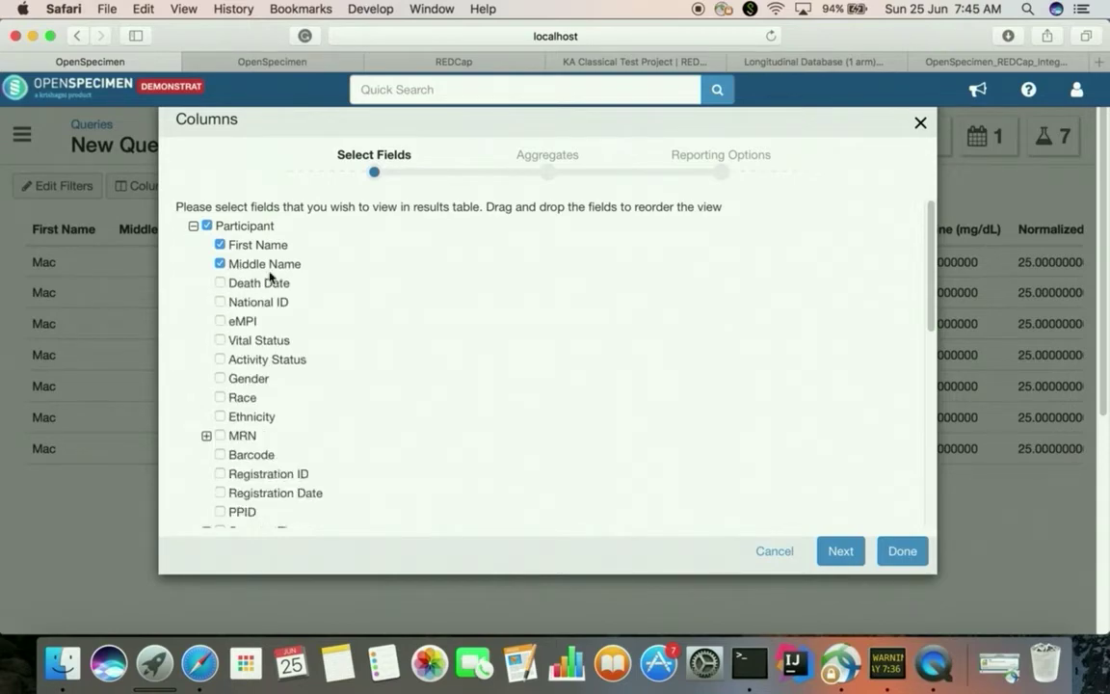
{"action": "left_click", "coordinate": [915, 551]}
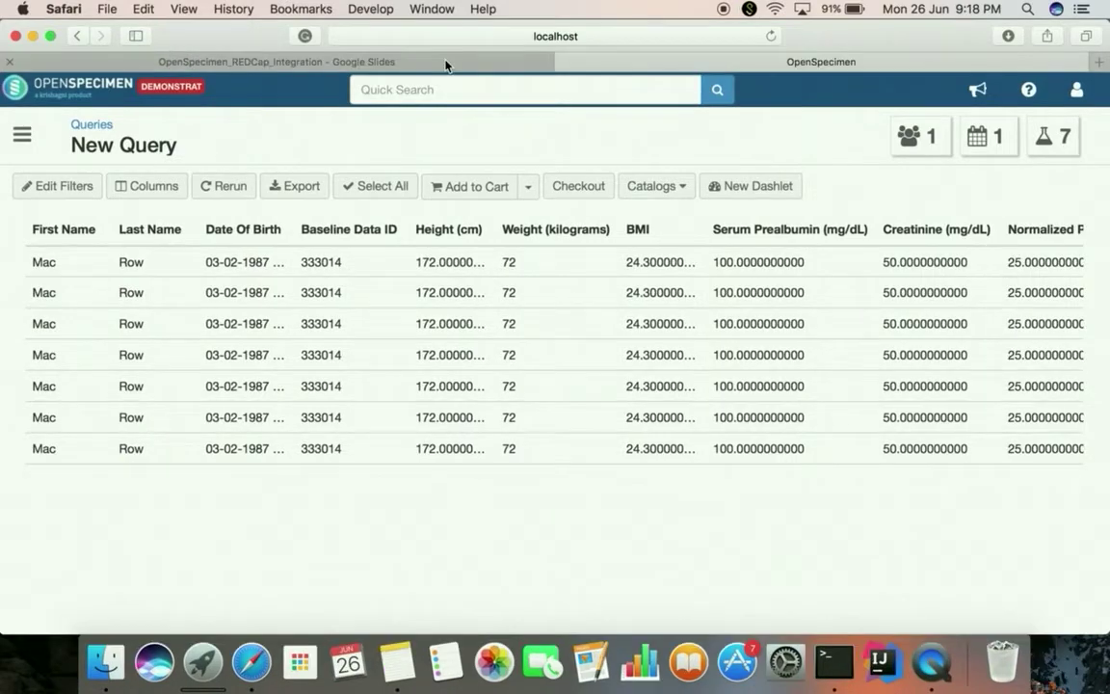
Step: View the SpecimenCatalog slide in the OpenSpecimen_REDCap_Integration presentation in Google Slides, and return to the OpenSpecimen query results
{"action": "left_click", "coordinate": [446, 63]}
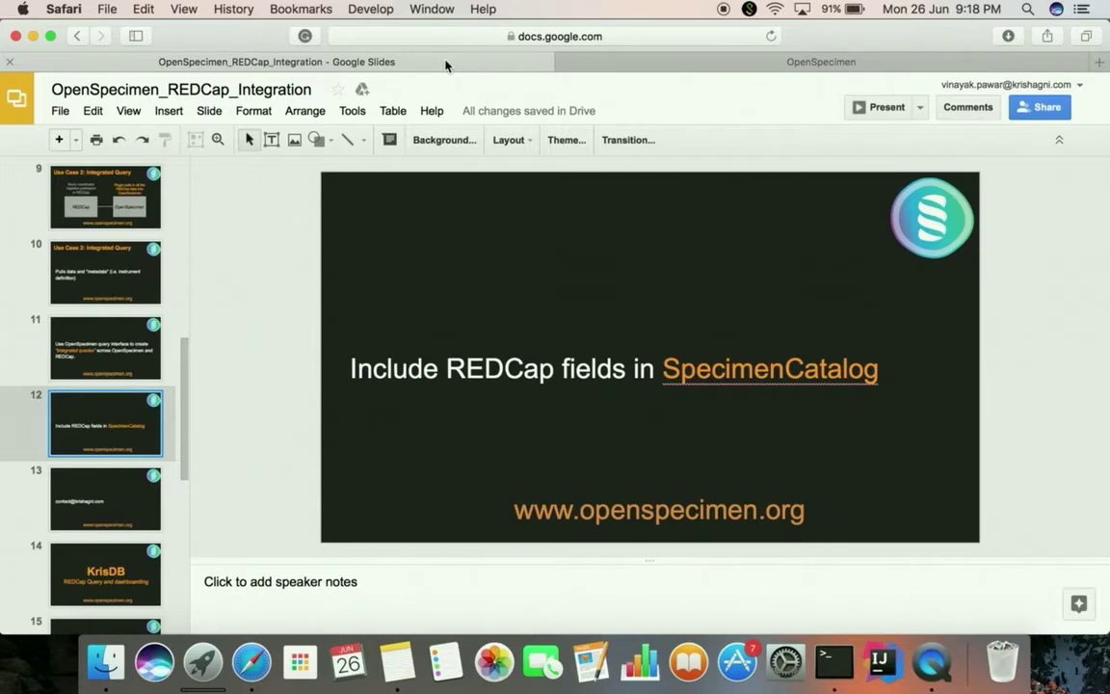
{"action": "left_click", "coordinate": [750, 66]}
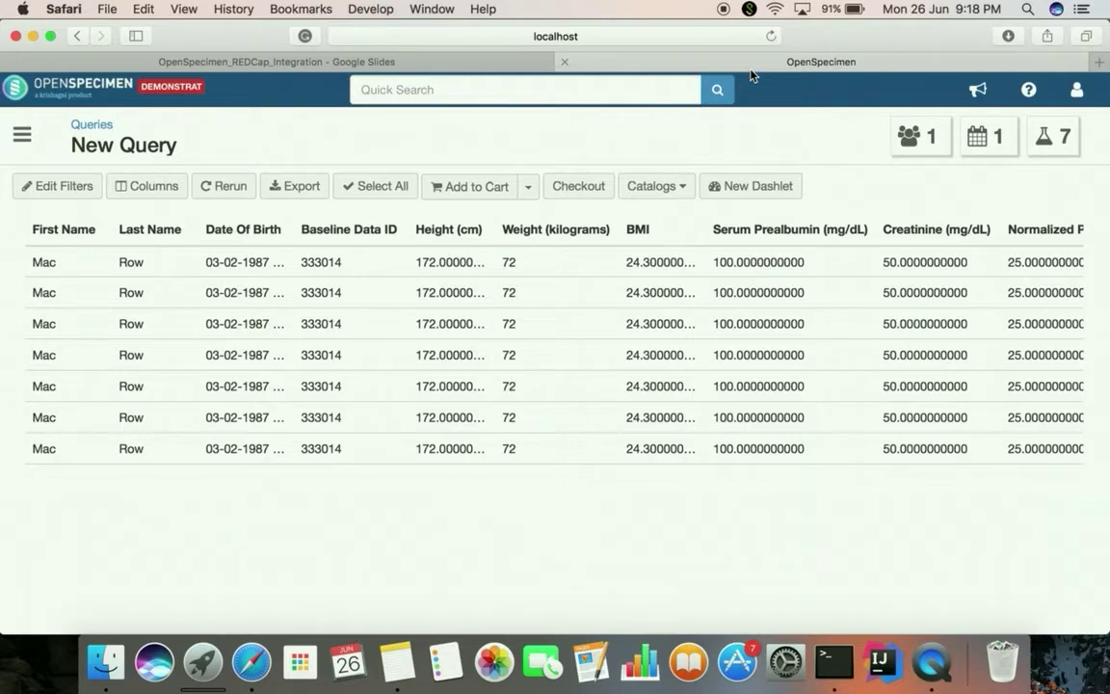
Step: Open the query's filters for editing and expand the Baseline Data fields of the Visit form, with Demographics collapsed
{"action": "left_click", "coordinate": [85, 202]}
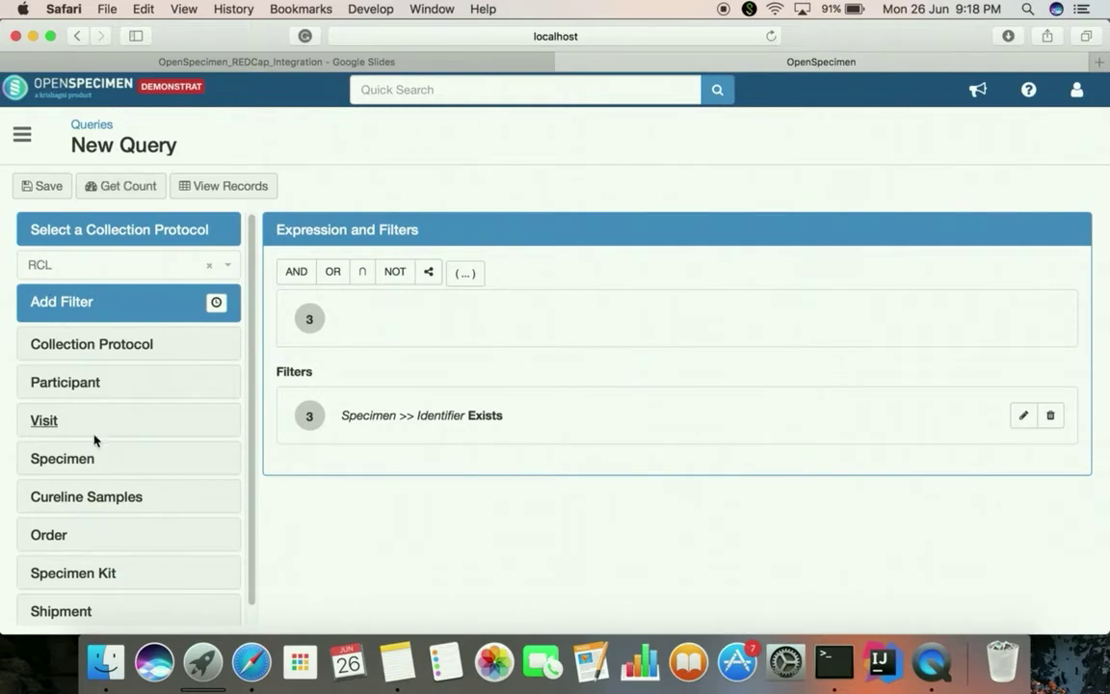
{"action": "left_click", "coordinate": [45, 420]}
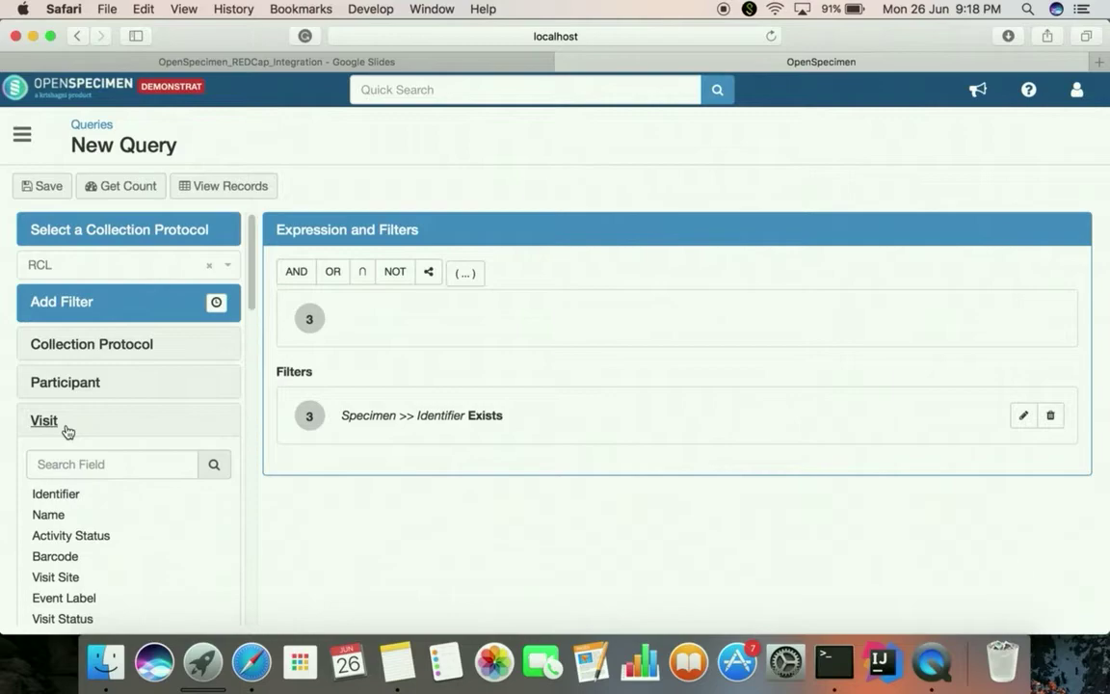
{"action": "scroll", "coordinate": [67, 431], "scroll_direction": "down", "scroll_amount": 10}
{"action": "scroll", "coordinate": [66, 431], "scroll_direction": "down", "scroll_amount": 3}
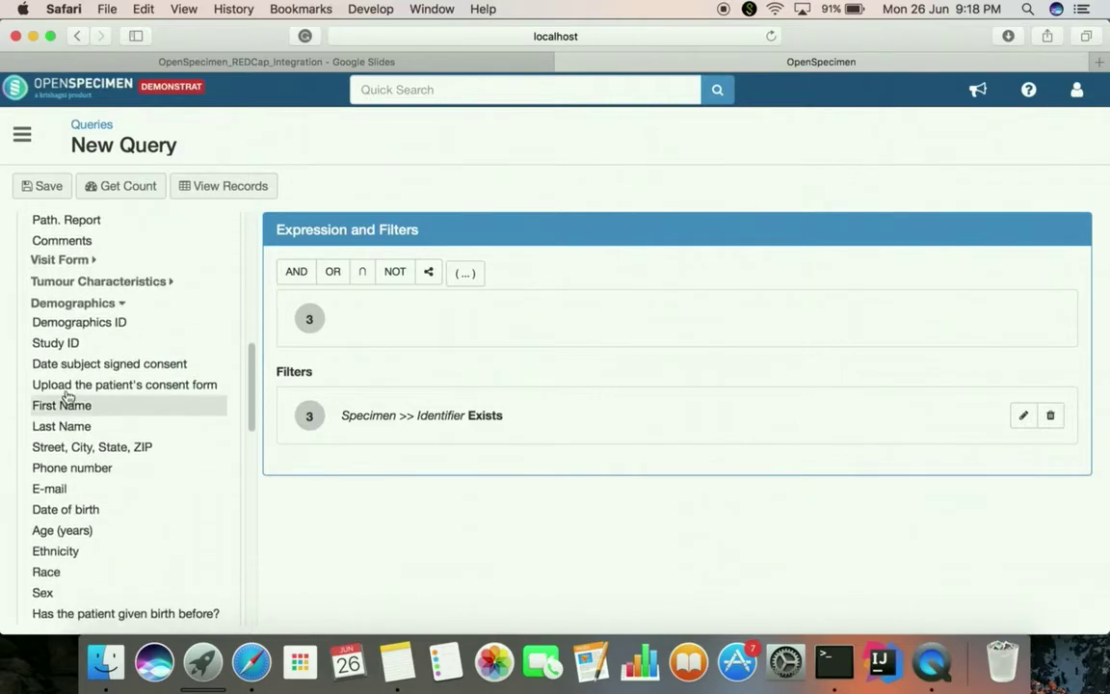
{"action": "left_click", "coordinate": [77, 303]}
{"action": "left_click", "coordinate": [81, 327]}
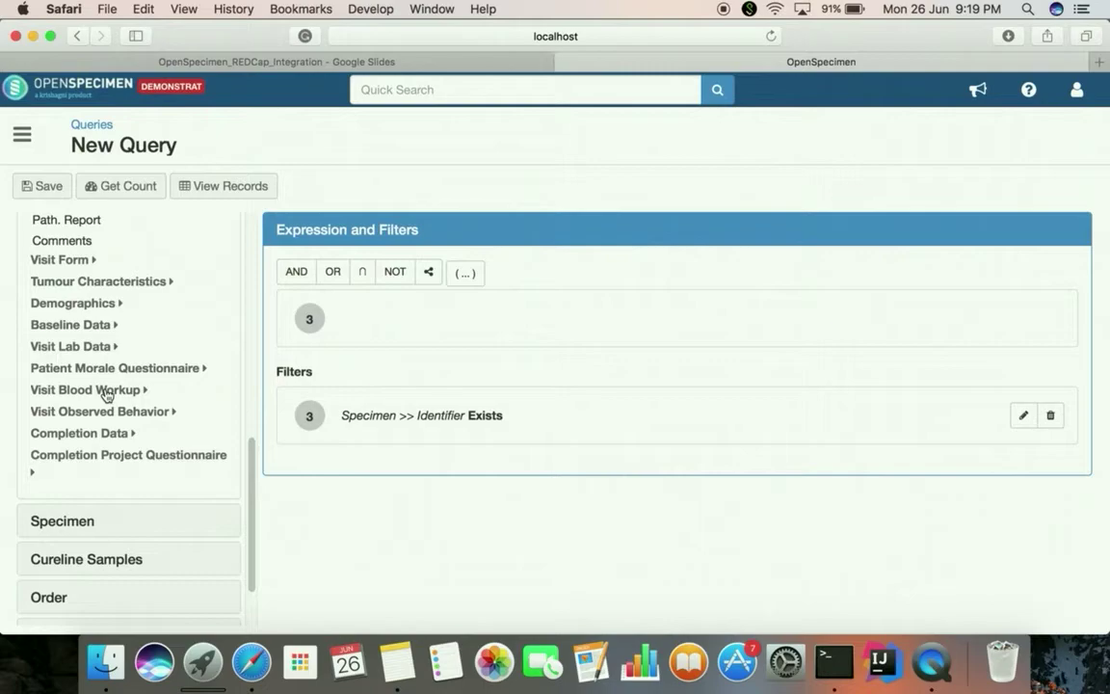
{"action": "left_click", "coordinate": [87, 325]}
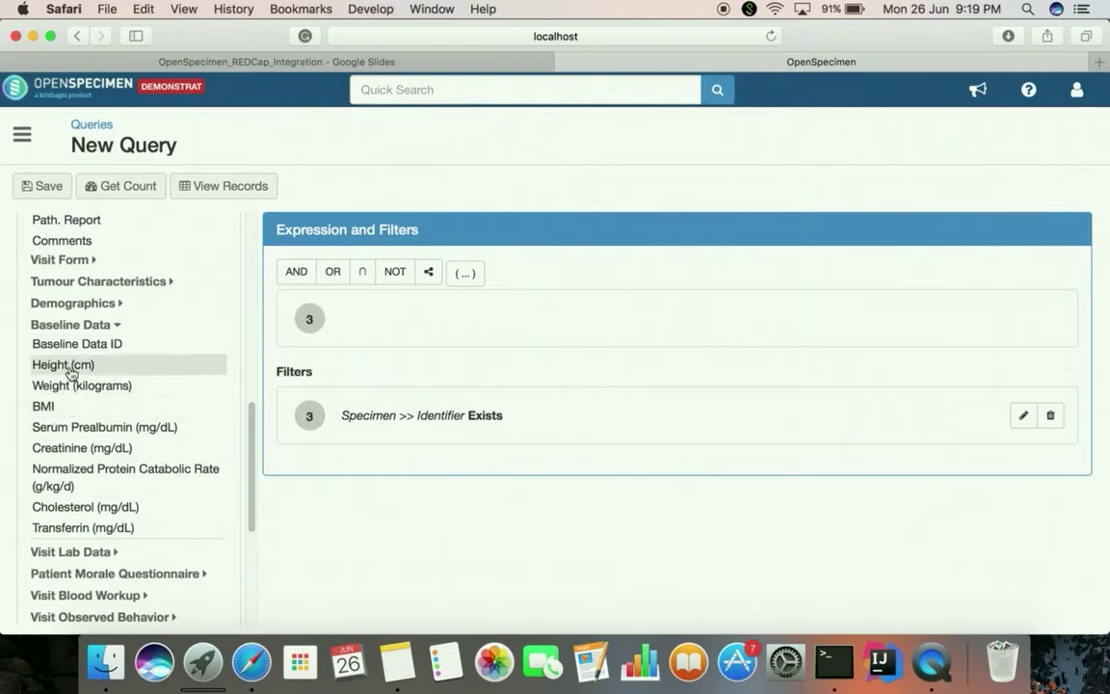
Step: Add a parameterized filter on the Baseline Data field Height (cm) with the All operator
{"action": "left_click", "coordinate": [69, 372]}
{"action": "left_click", "coordinate": [335, 316]}
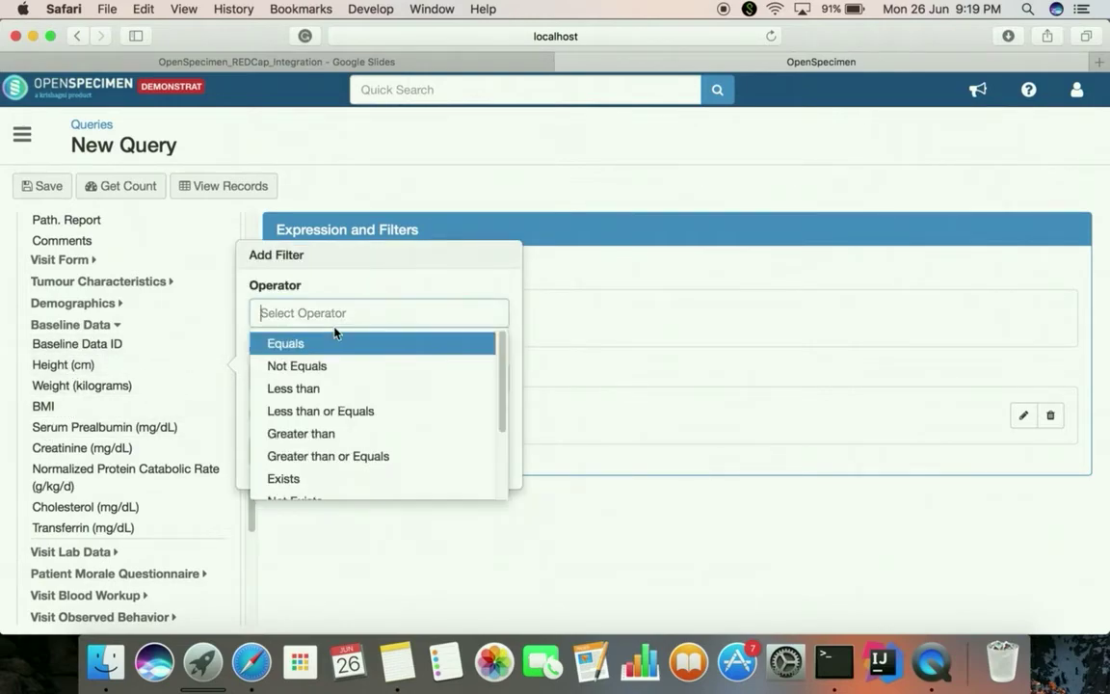
{"action": "type", "text": "all"}
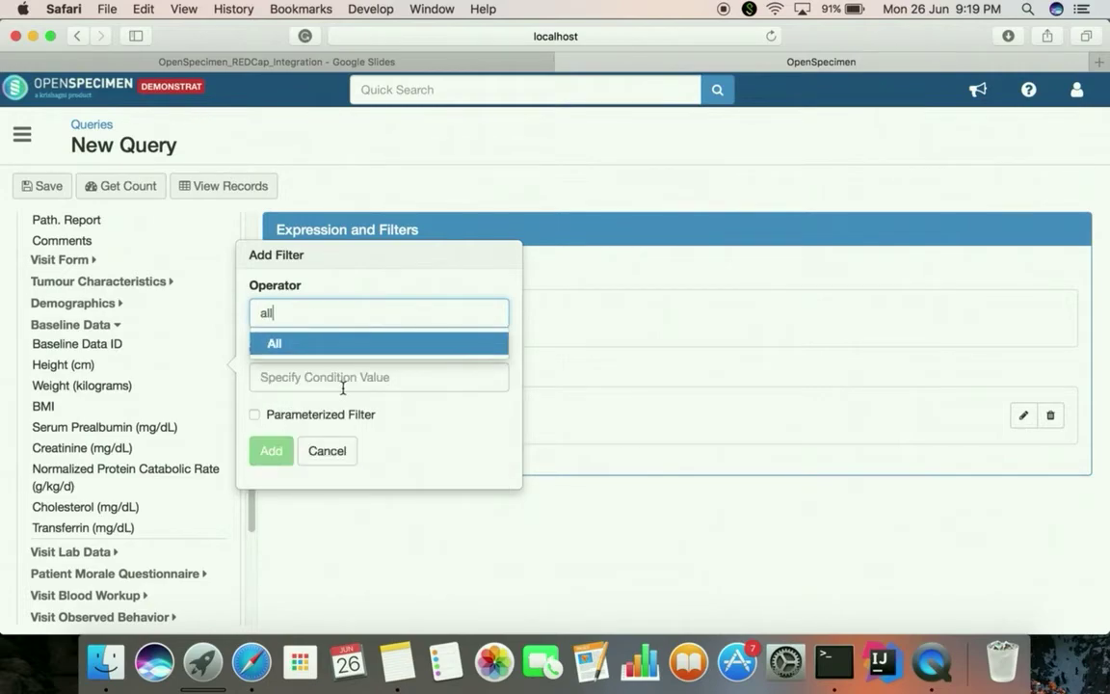
{"action": "left_click", "coordinate": [330, 344]}
{"action": "left_click", "coordinate": [255, 350]}
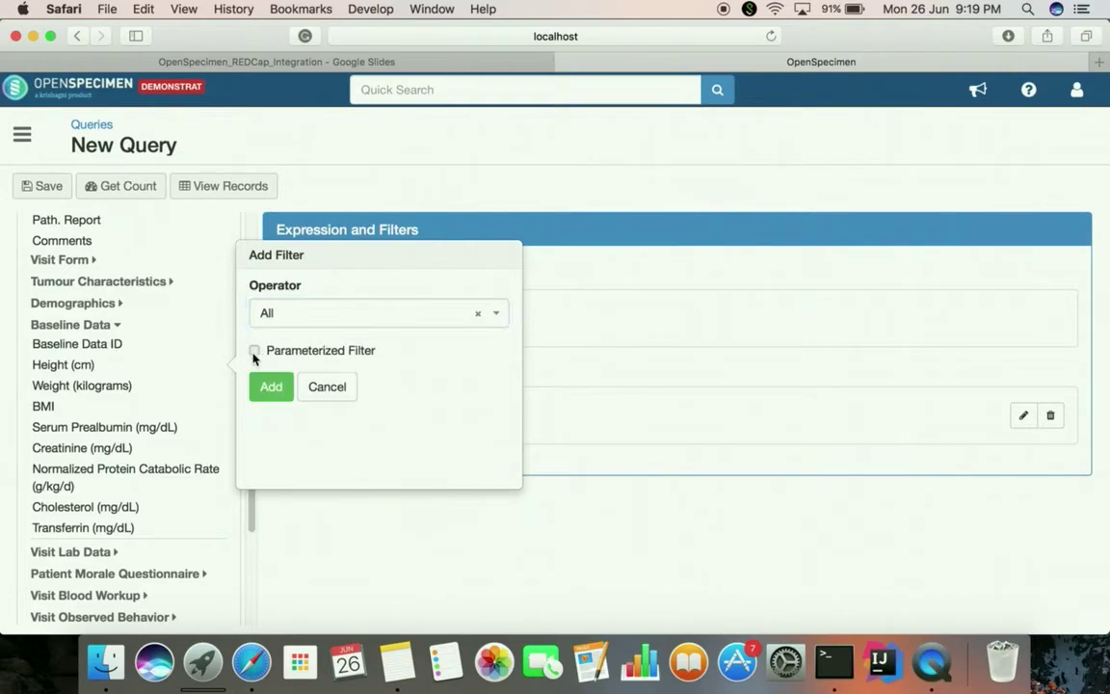
{"action": "left_click", "coordinate": [274, 386]}
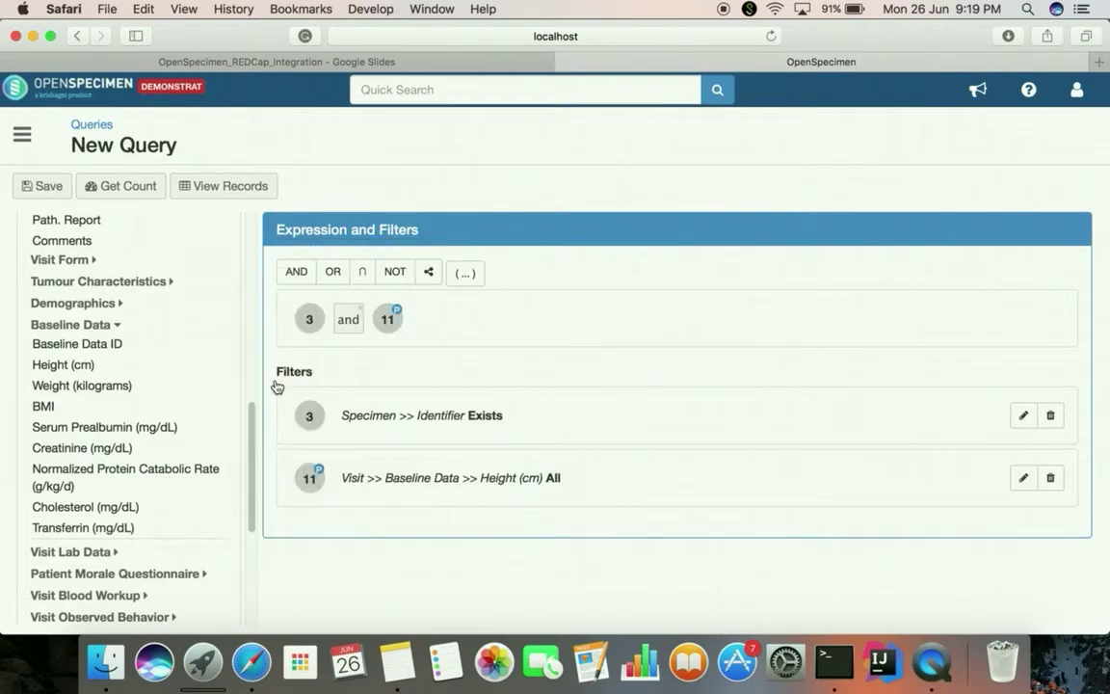
Step: Add a parameterized filter on the Baseline Data field Weight (kilograms) with the All operator
{"action": "left_click", "coordinate": [121, 389]}
{"action": "left_click", "coordinate": [307, 334]}
{"action": "type", "text": "all"}
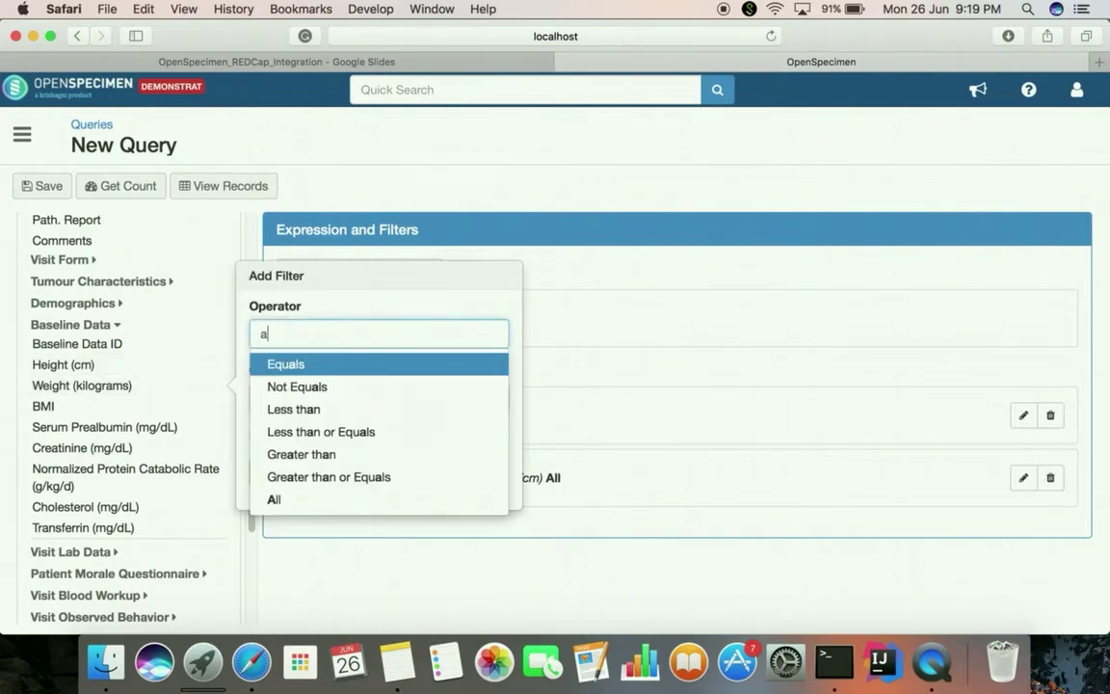
{"action": "left_click", "coordinate": [308, 367]}
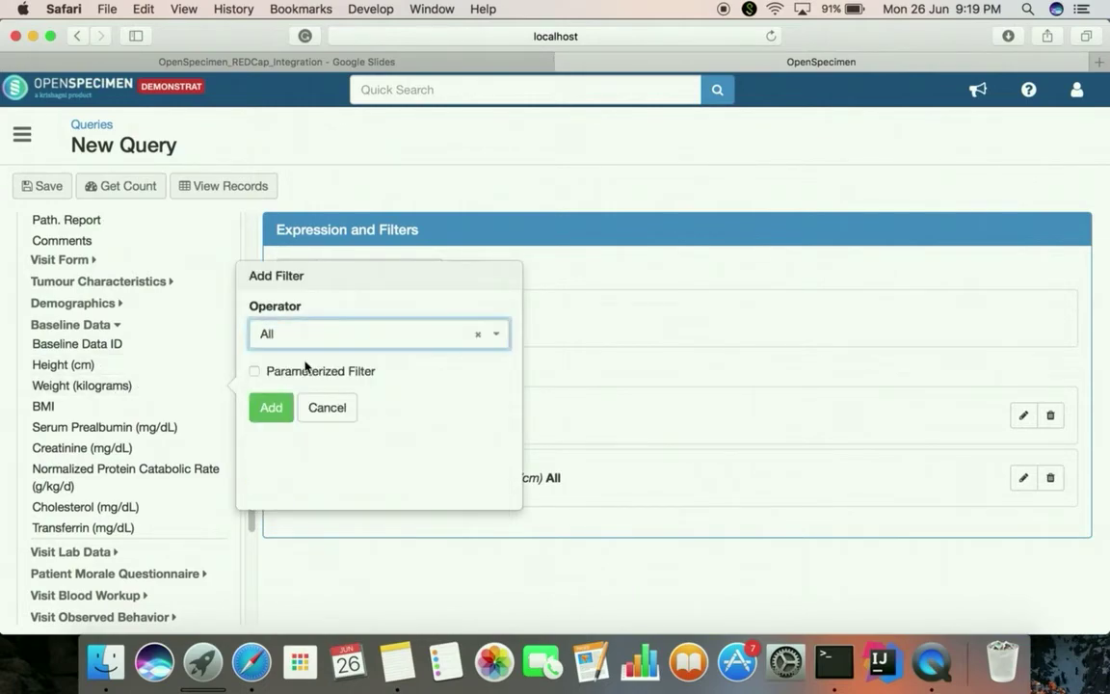
{"action": "left_click", "coordinate": [255, 372]}
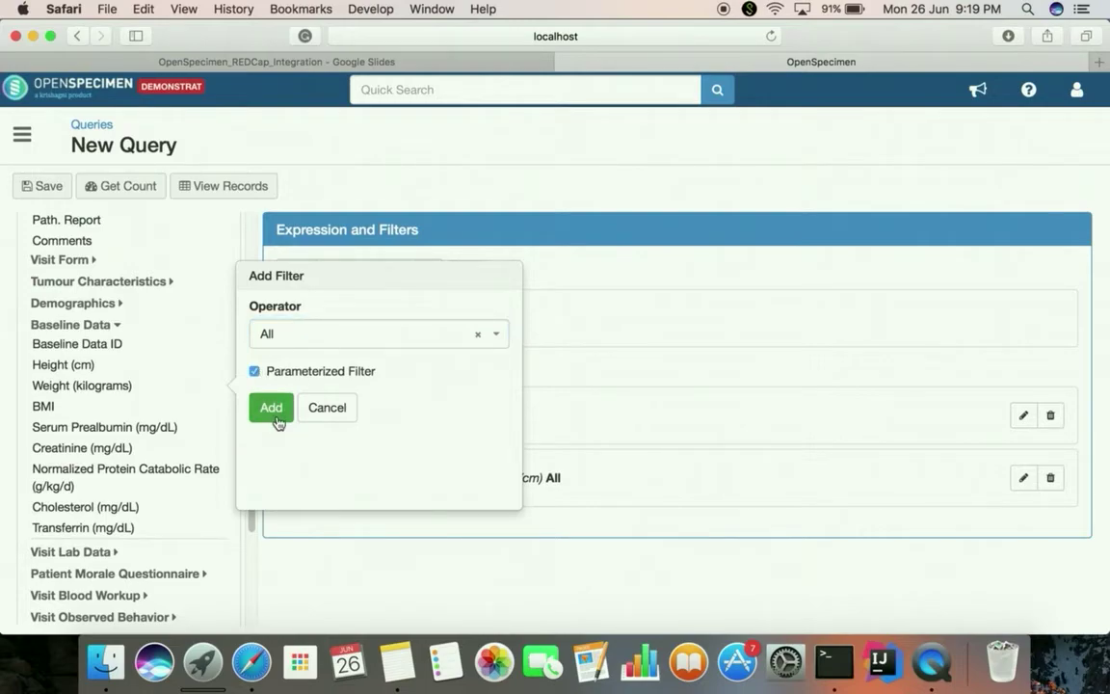
{"action": "left_click", "coordinate": [271, 408]}
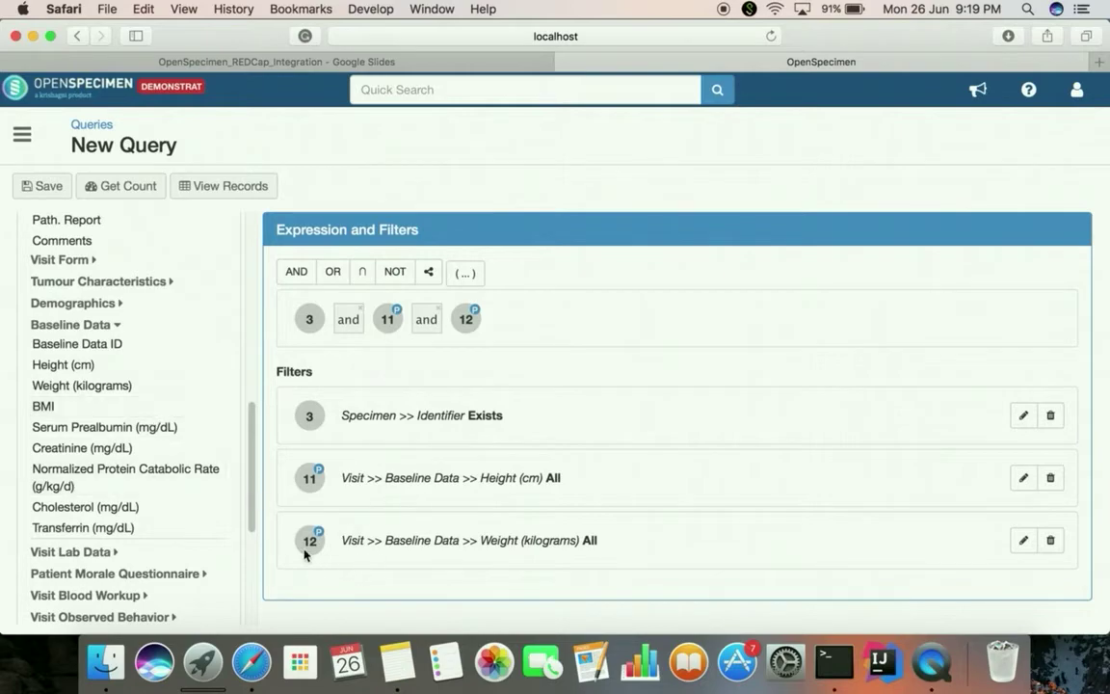
Step: Add a parameterized filter on the visit's Demographics field Race with the All operator
{"action": "left_click", "coordinate": [86, 305]}
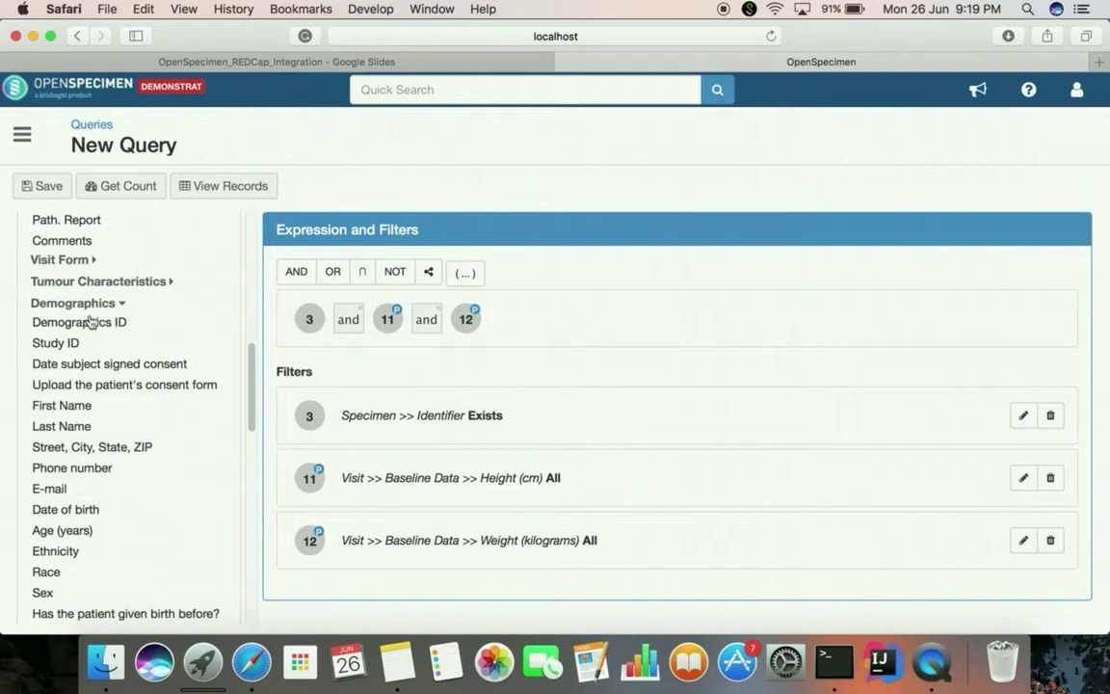
{"action": "scroll", "coordinate": [74, 508], "scroll_direction": "down", "scroll_amount": 2}
{"action": "left_click", "coordinate": [58, 518]}
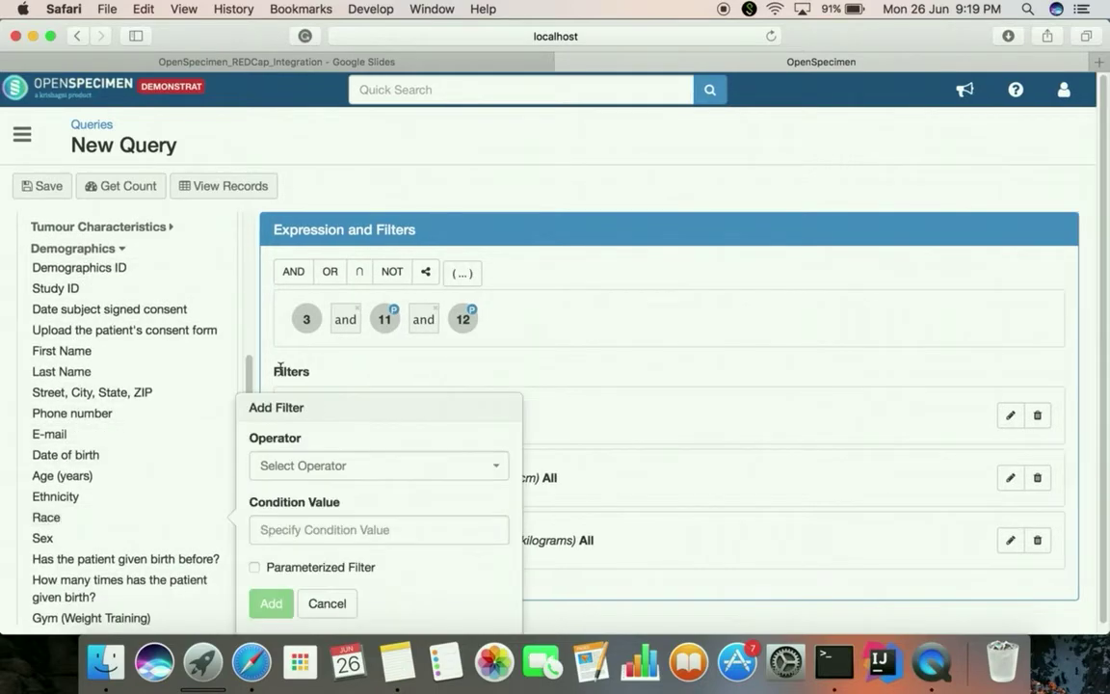
{"action": "left_click", "coordinate": [332, 467]}
{"action": "type", "text": "all"}
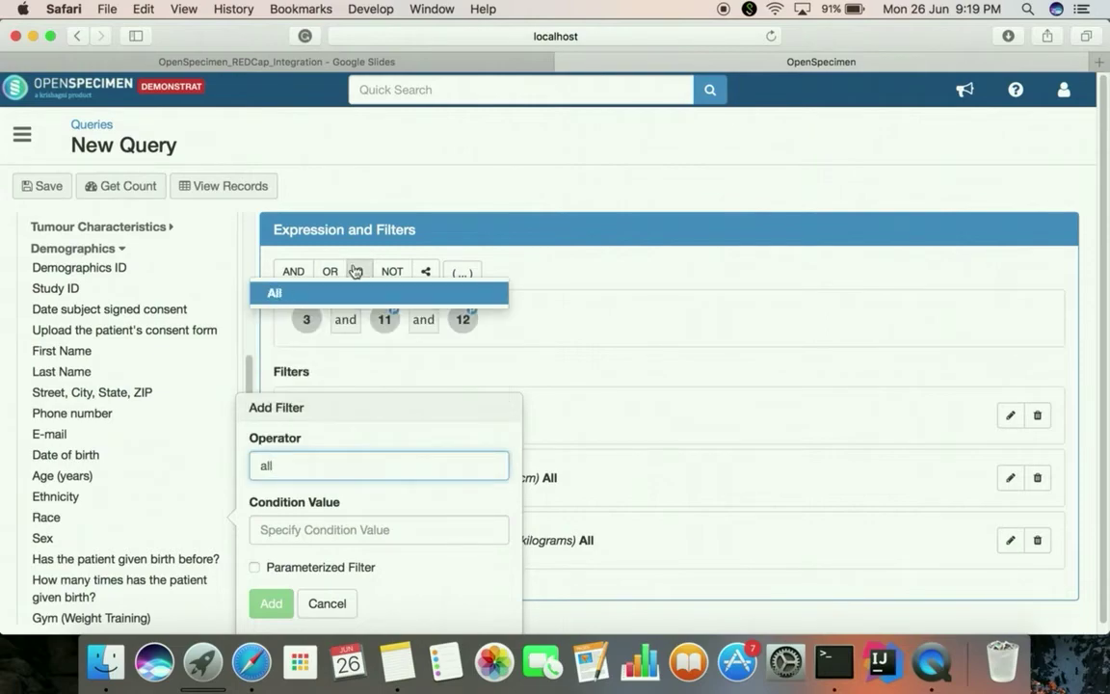
{"action": "left_click", "coordinate": [372, 292]}
{"action": "left_click", "coordinate": [253, 503]}
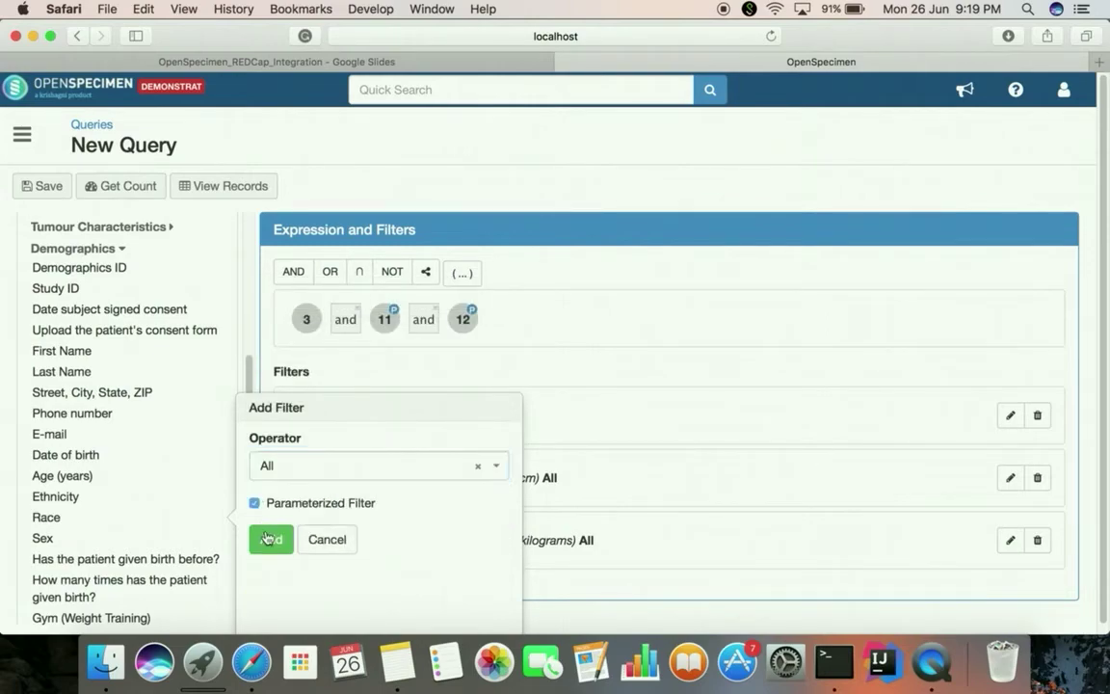
{"action": "left_click", "coordinate": [267, 536]}
Step: Add a parameterized filter on the Specimen field Type with the All operator
{"action": "scroll", "coordinate": [139, 352], "scroll_direction": "up", "scroll_amount": 6}
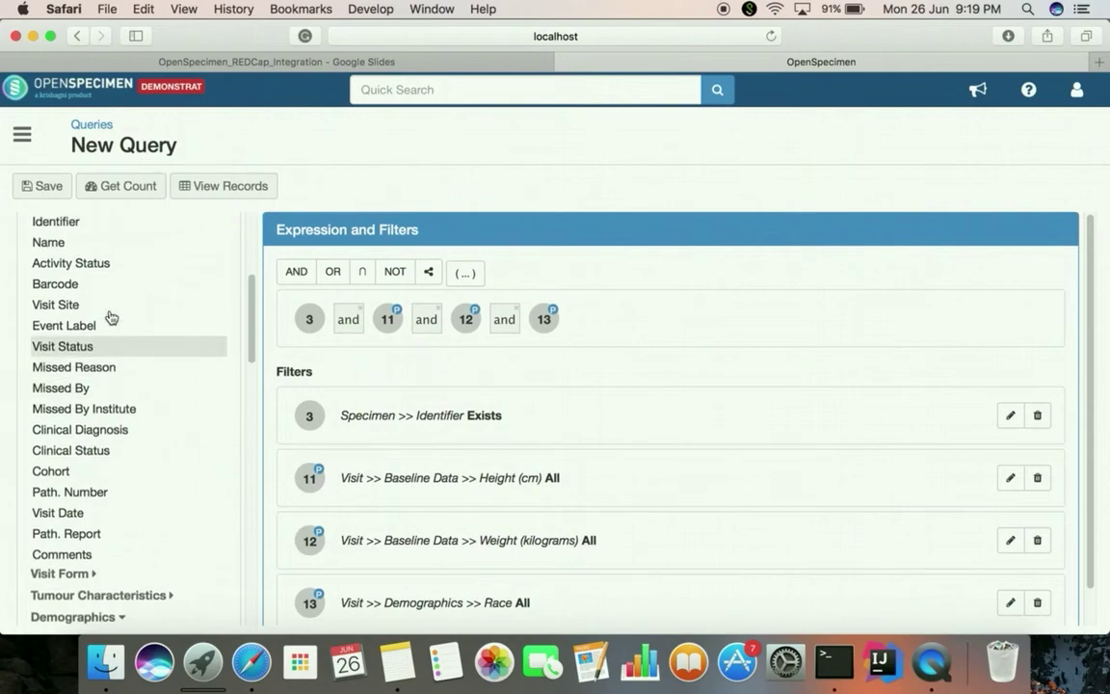
{"action": "scroll", "coordinate": [109, 317], "scroll_direction": "up", "scroll_amount": 5}
{"action": "left_click", "coordinate": [60, 421]}
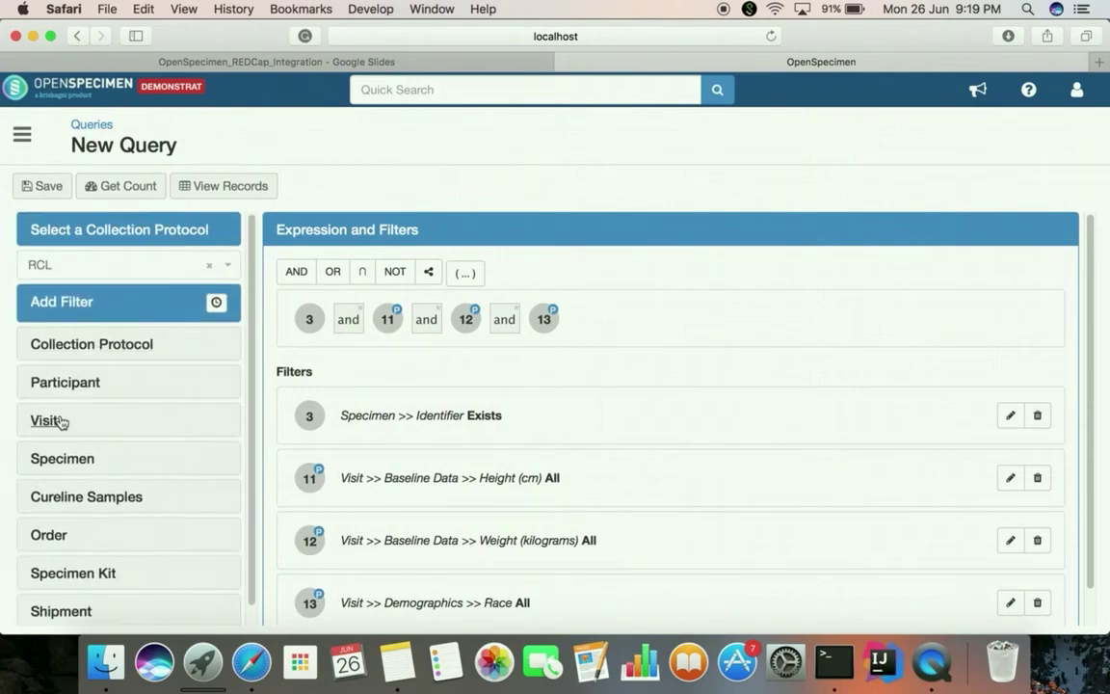
{"action": "left_click", "coordinate": [77, 440]}
{"action": "scroll", "coordinate": [77, 441], "scroll_direction": "down", "scroll_amount": 5}
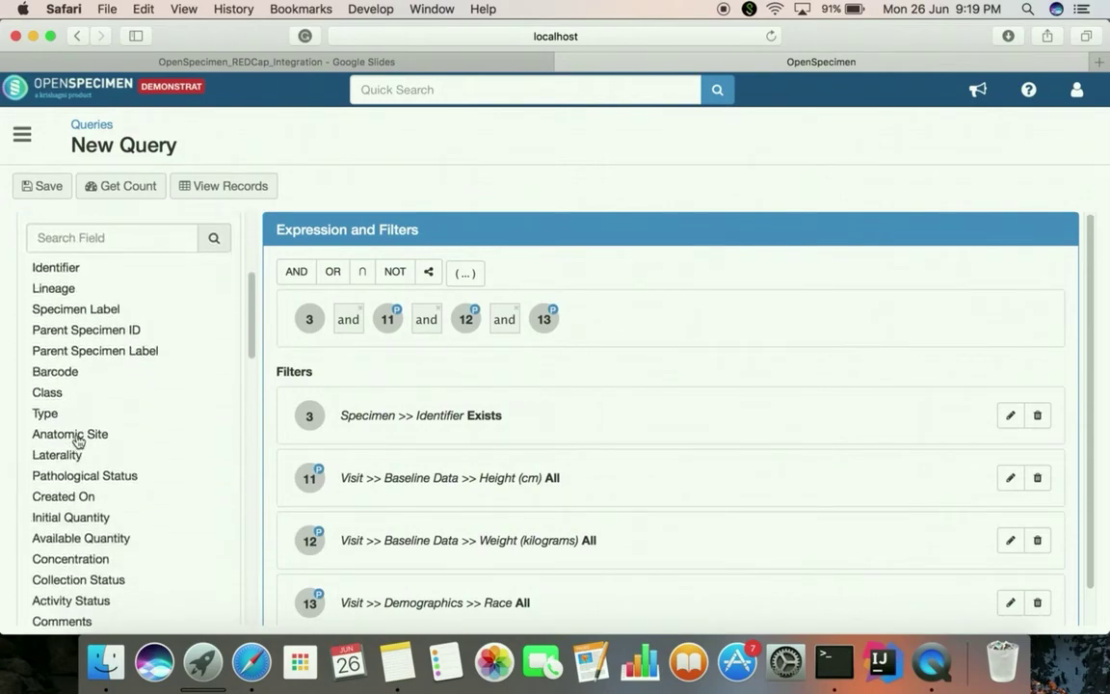
{"action": "scroll", "coordinate": [77, 440], "scroll_direction": "down", "scroll_amount": 1}
{"action": "left_click", "coordinate": [72, 395]}
{"action": "left_click", "coordinate": [282, 343]}
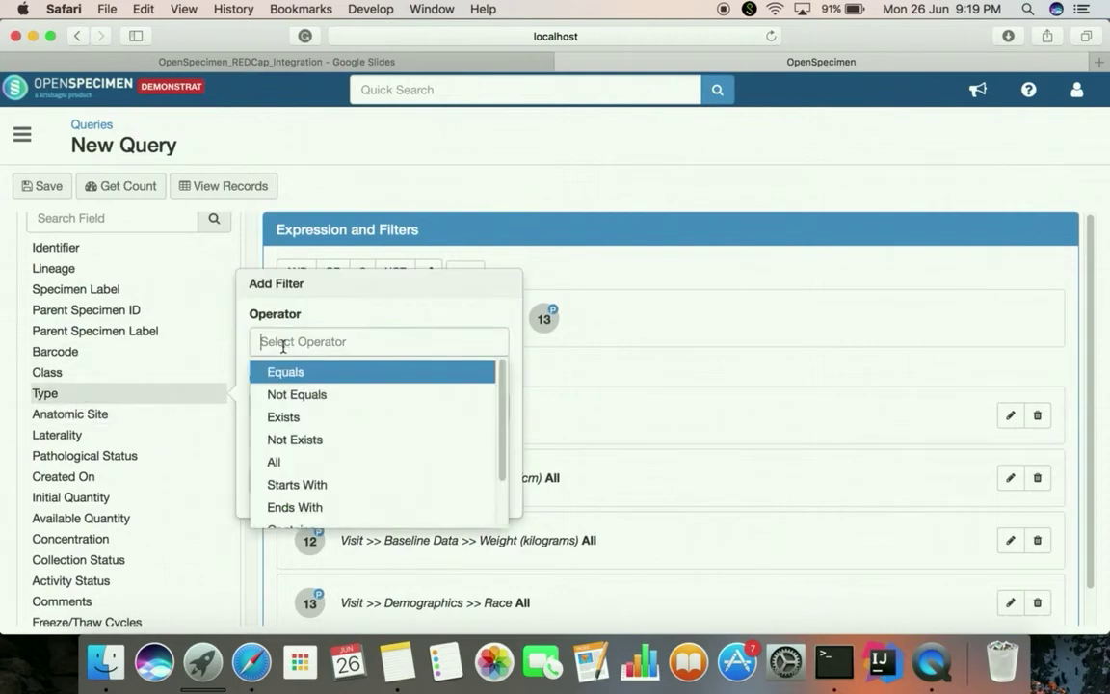
{"action": "type", "text": "all"}
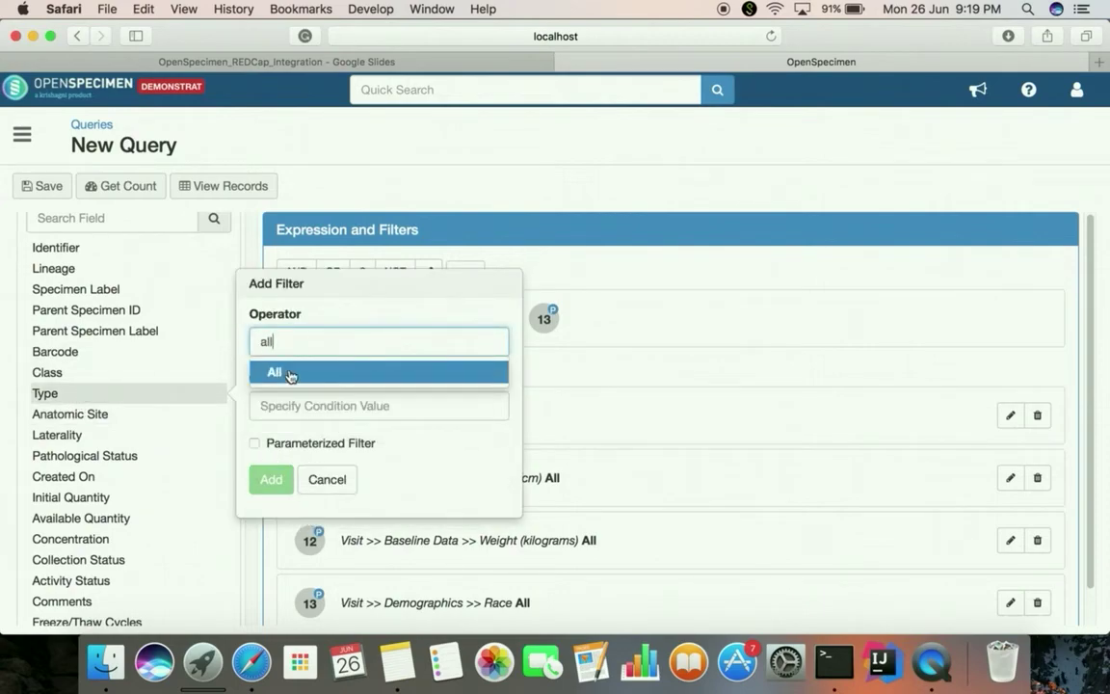
{"action": "left_click", "coordinate": [289, 376]}
{"action": "left_click", "coordinate": [254, 379]}
{"action": "left_click", "coordinate": [272, 417]}
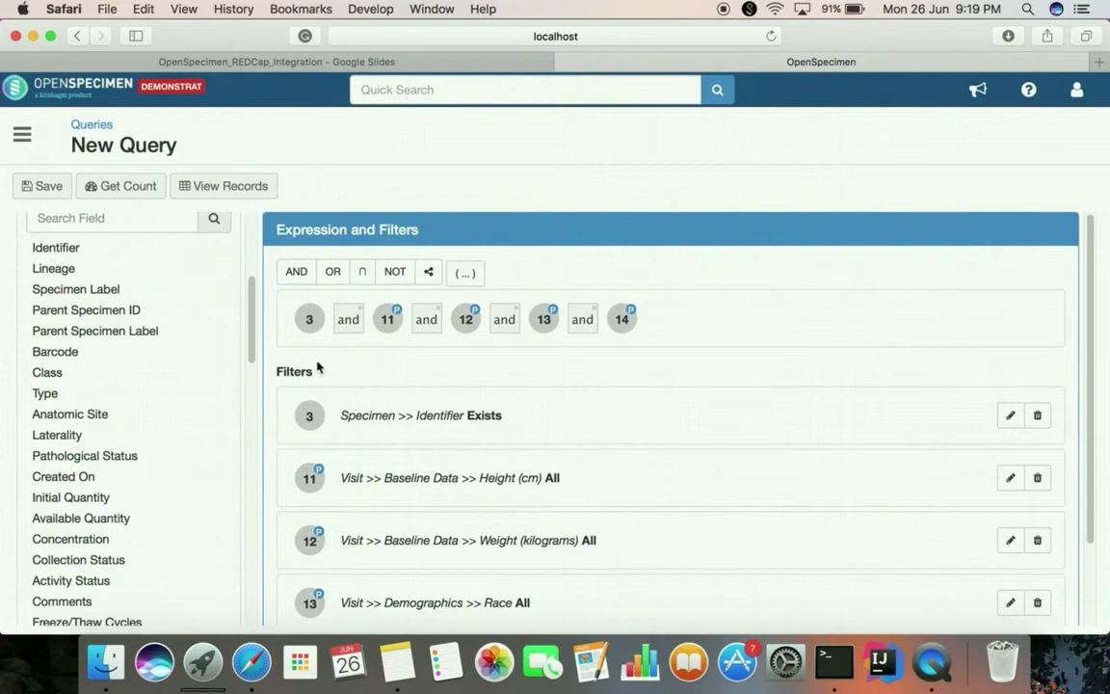
Step: Run the query to view its records and examine the result columns from First Name through Available Quantity
{"action": "left_click", "coordinate": [220, 190]}
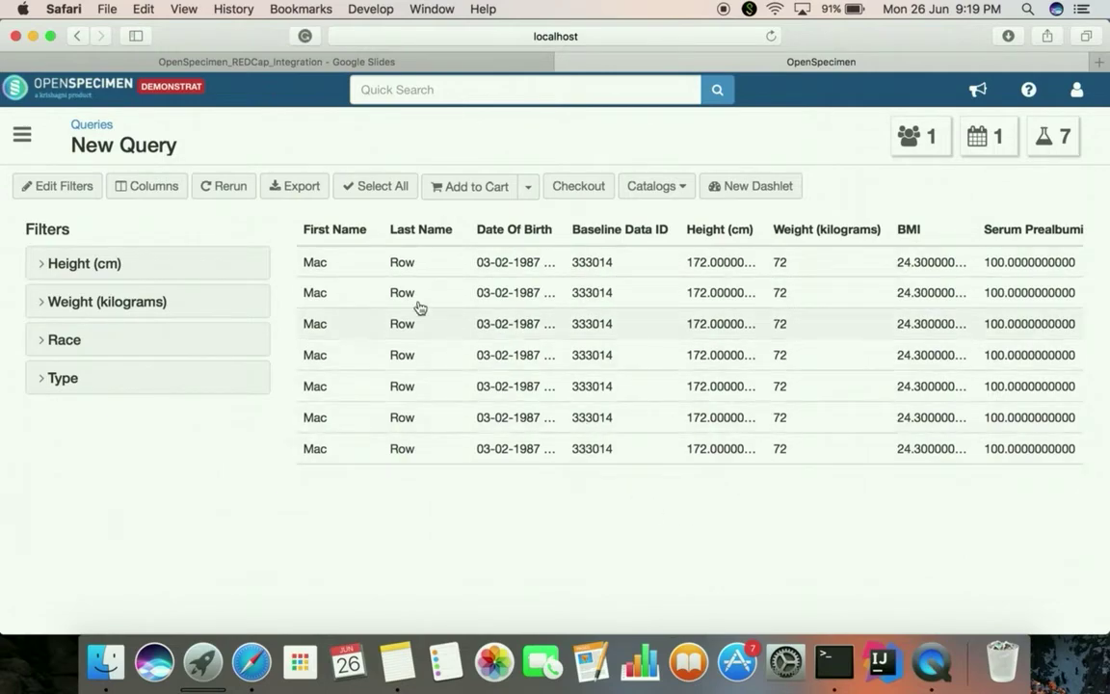
{"action": "scroll", "coordinate": [605, 297], "scroll_direction": "right", "scroll_amount": 3}
{"action": "scroll", "coordinate": [604, 297], "scroll_direction": "right", "scroll_amount": 3}
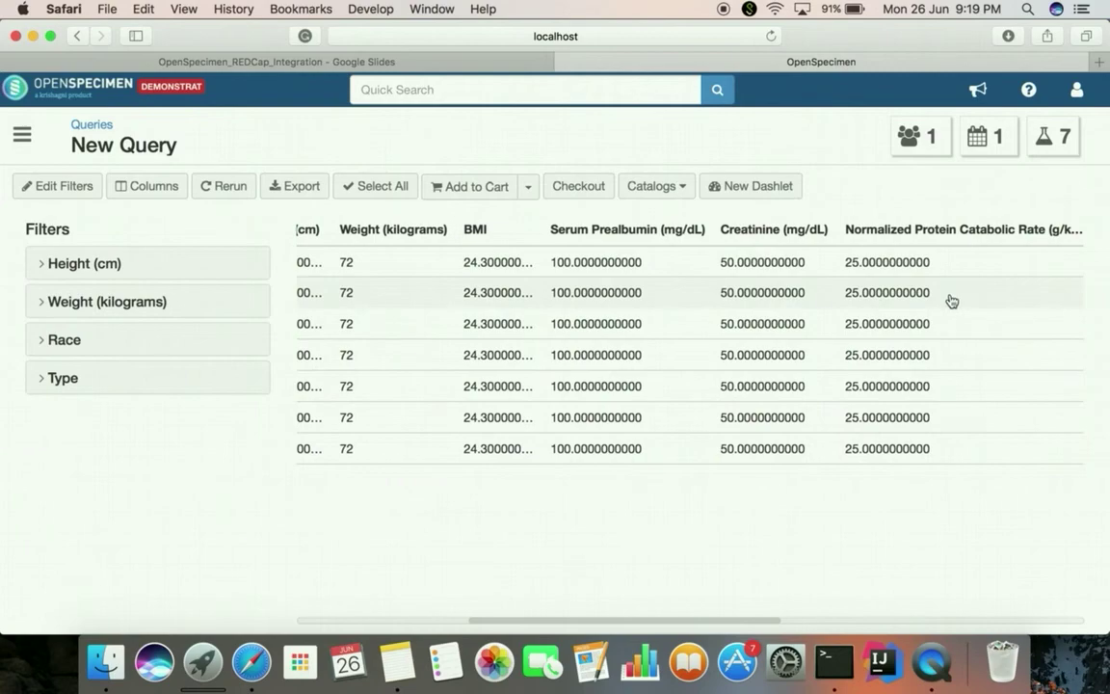
{"action": "scroll", "coordinate": [951, 300], "scroll_direction": "right", "scroll_amount": 5}
{"action": "scroll", "coordinate": [889, 356], "scroll_direction": "right", "scroll_amount": 3}
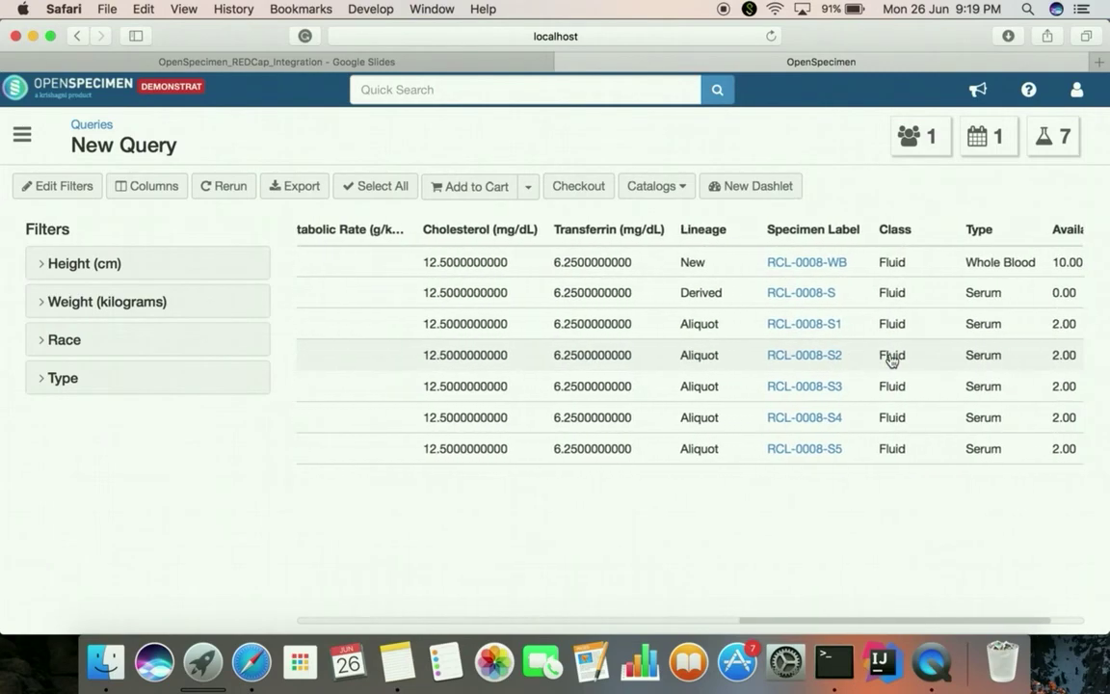
{"action": "scroll", "coordinate": [995, 389], "scroll_direction": "right", "scroll_amount": 2}
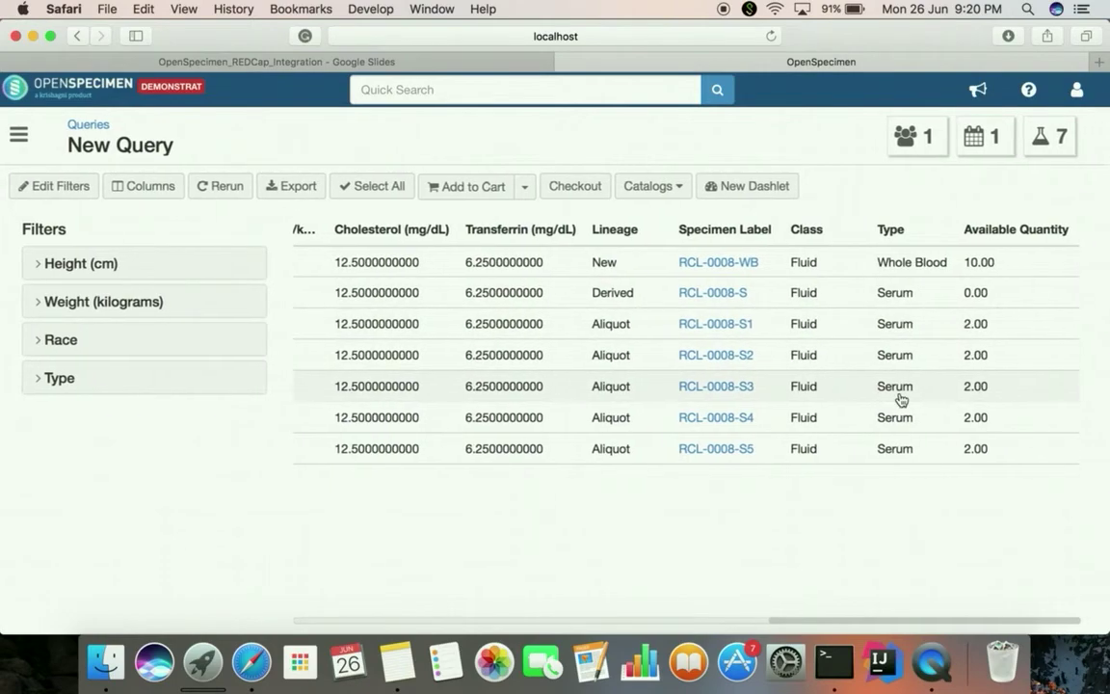
{"action": "scroll", "coordinate": [899, 405], "scroll_direction": "left", "scroll_amount": 15}
{"action": "scroll", "coordinate": [899, 397], "scroll_direction": "left", "scroll_amount": 14}
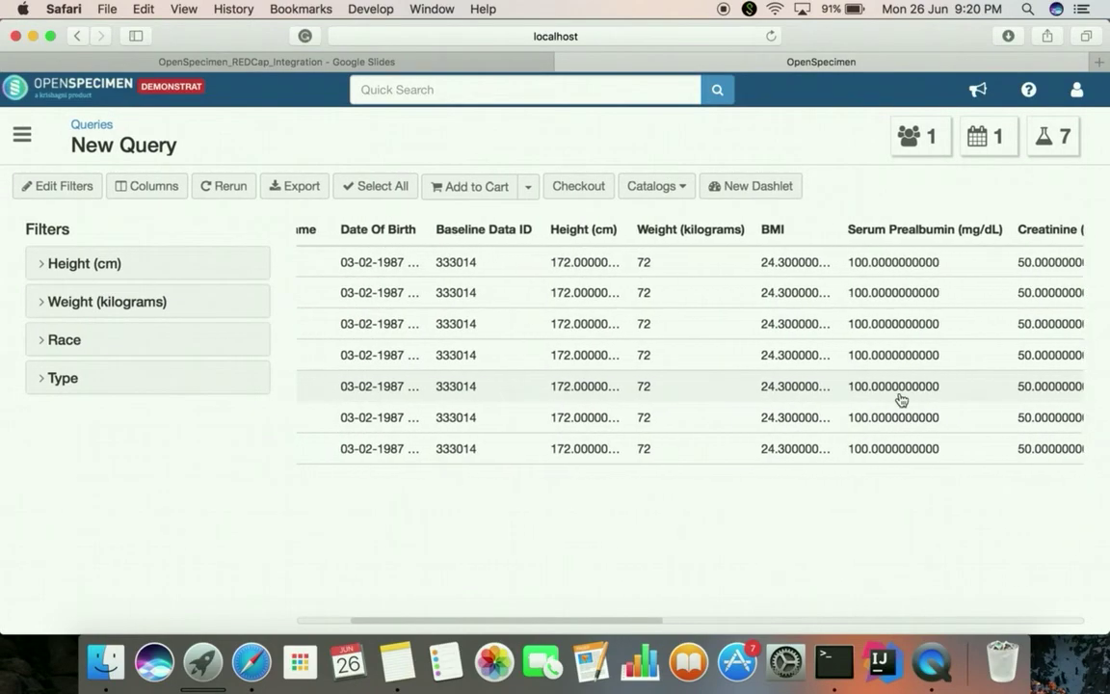
Step: Inspect the options of the Height (cm), Weight (kilograms), Race and Type filters beside the query results
{"action": "left_click", "coordinate": [77, 263]}
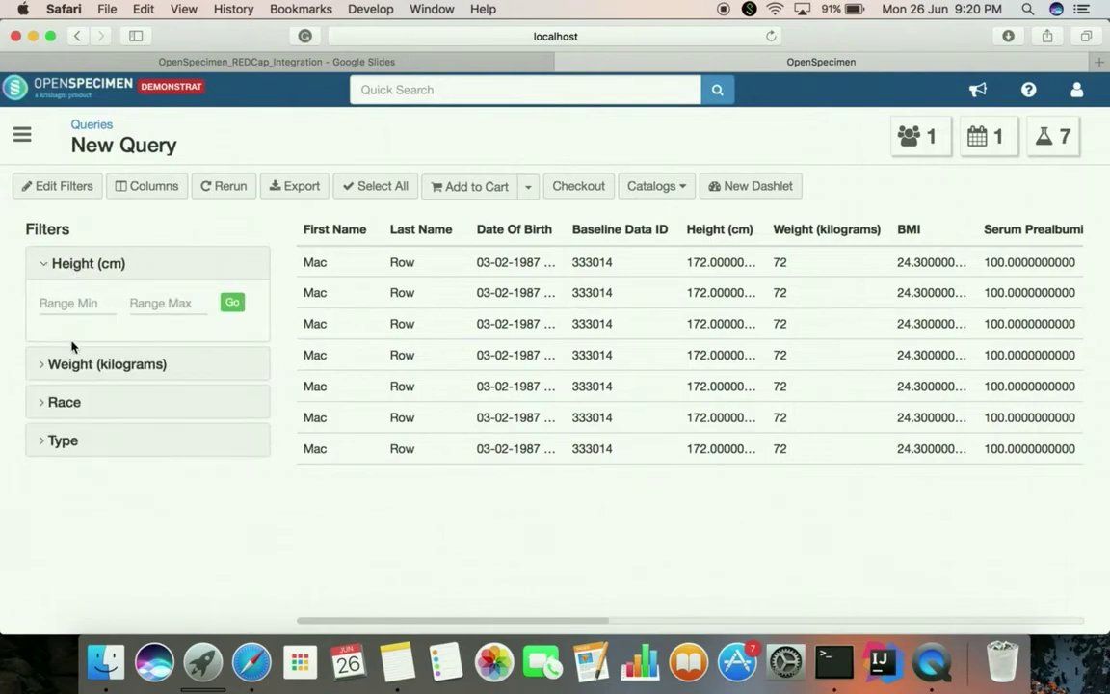
{"action": "left_click", "coordinate": [74, 364]}
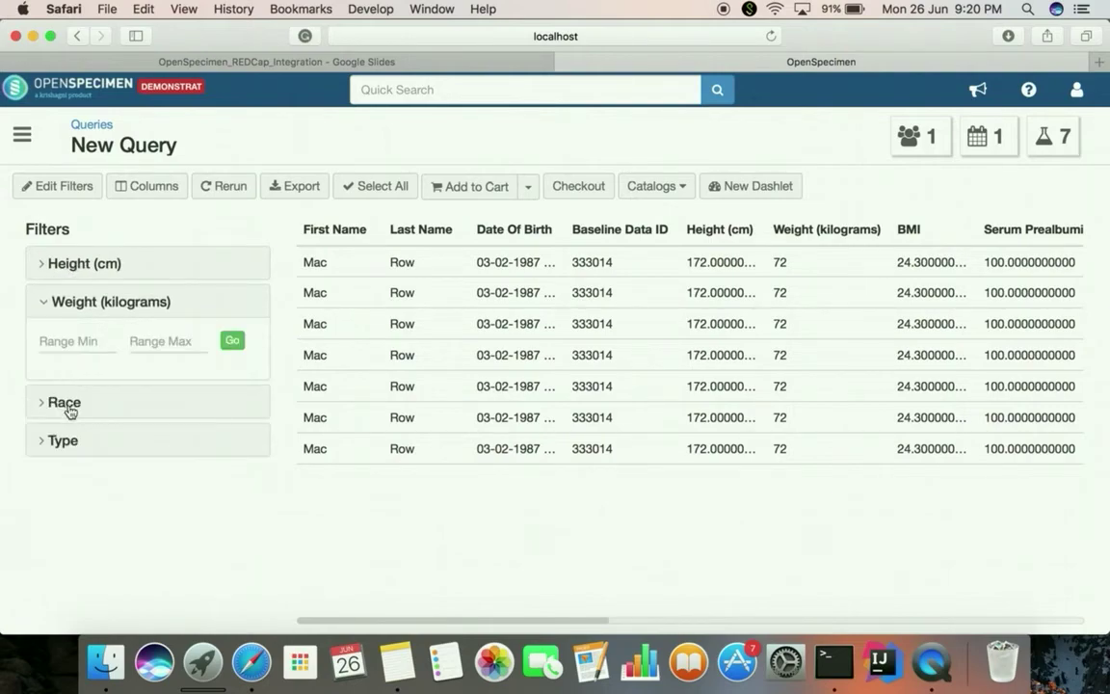
{"action": "left_click", "coordinate": [71, 409]}
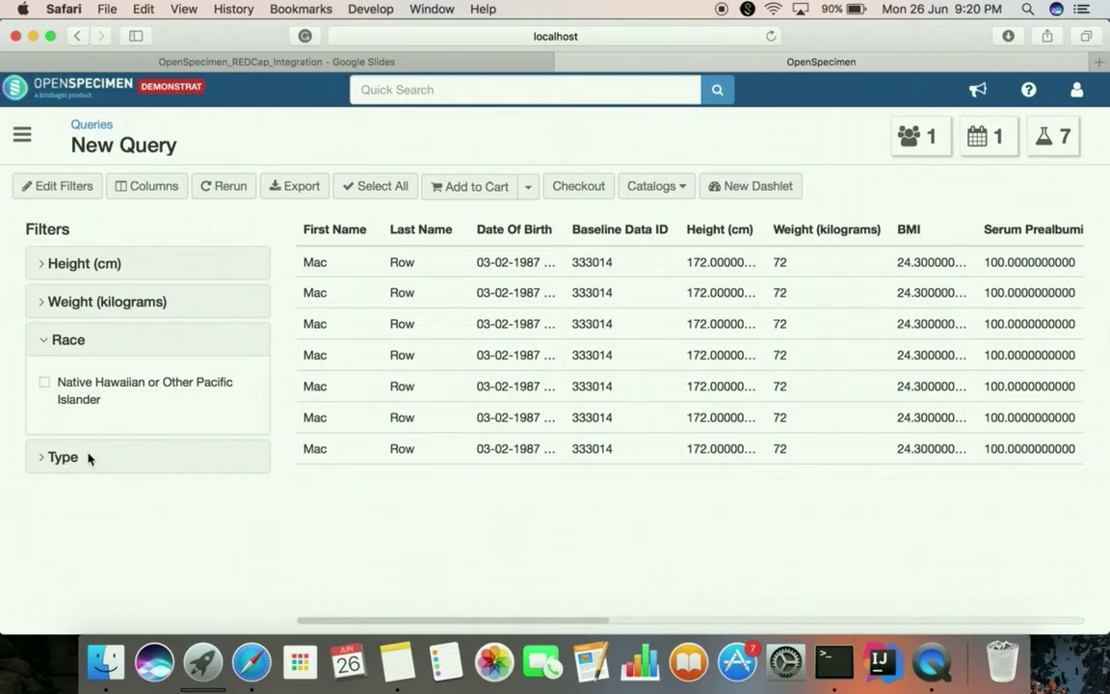
{"action": "left_click", "coordinate": [61, 457]}
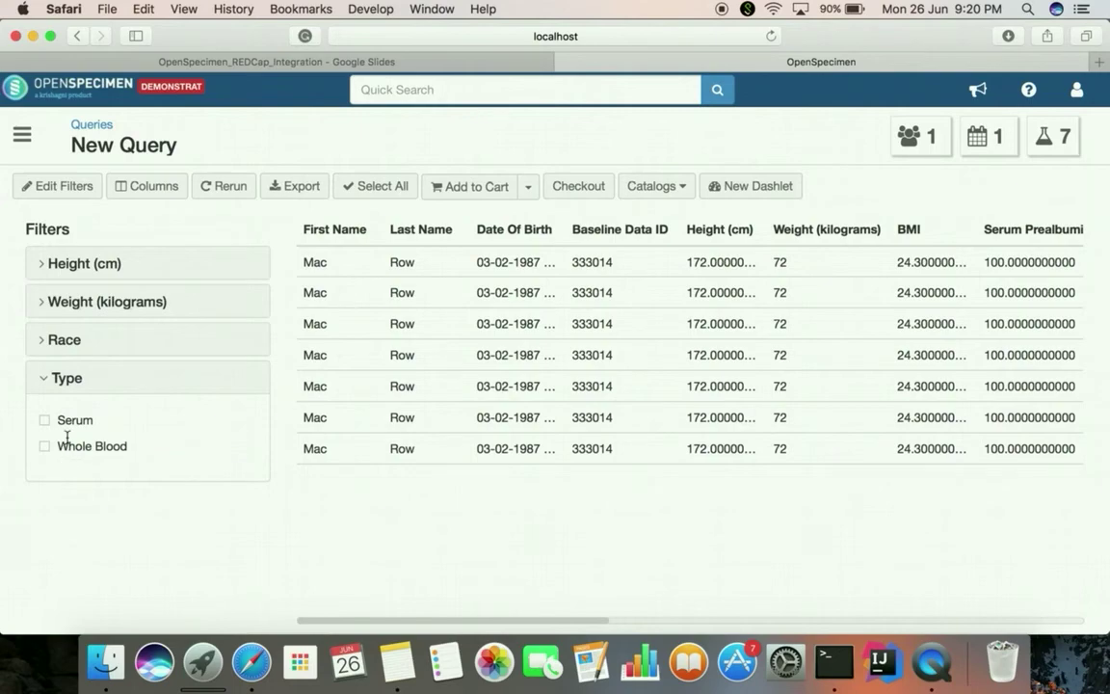
Step: Filter the query results by Height (cm) with a range of 0 to 70
{"action": "left_click", "coordinate": [82, 276]}
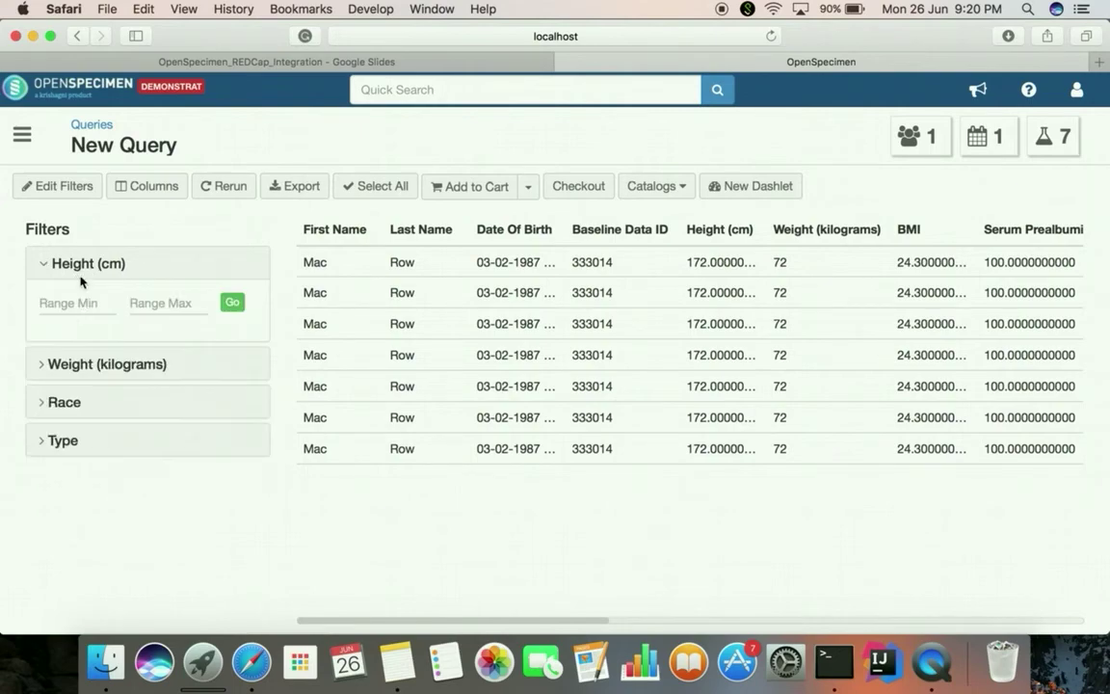
{"action": "left_click", "coordinate": [75, 300]}
{"action": "type", "text": "0"}
{"action": "left_click", "coordinate": [179, 295]}
{"action": "type", "text": "70"}
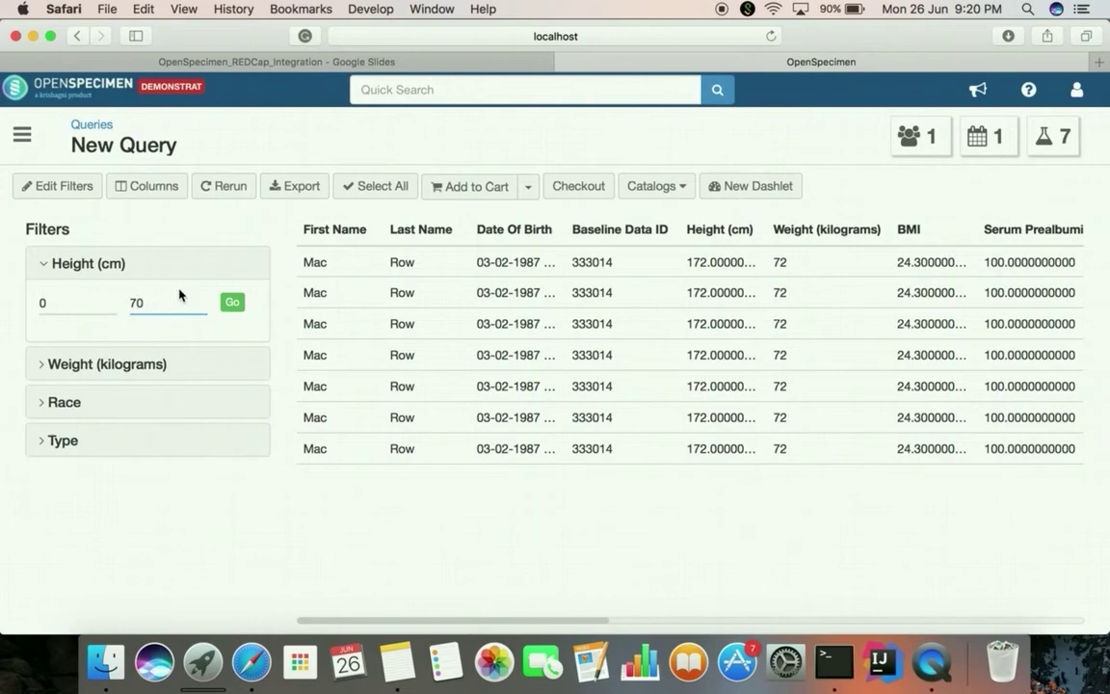
{"action": "left_click", "coordinate": [232, 303]}
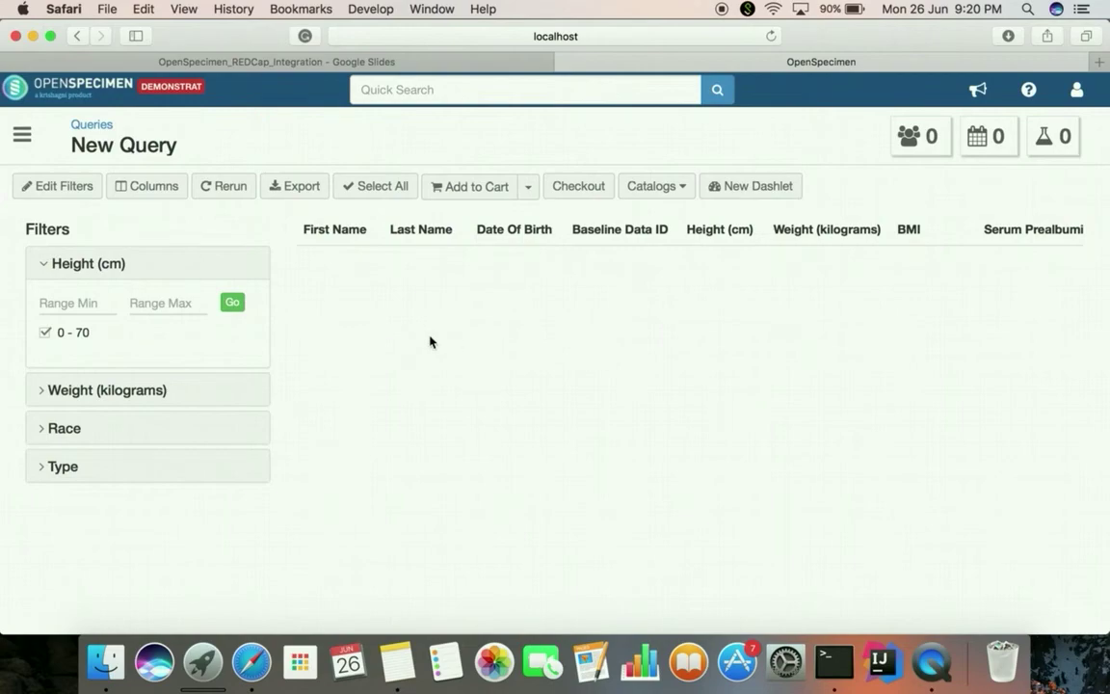
Step: Set the Height (cm) filter to a minimum of 70 with no maximum and apply it
{"action": "left_click", "coordinate": [79, 304]}
{"action": "type", "text": "70"}
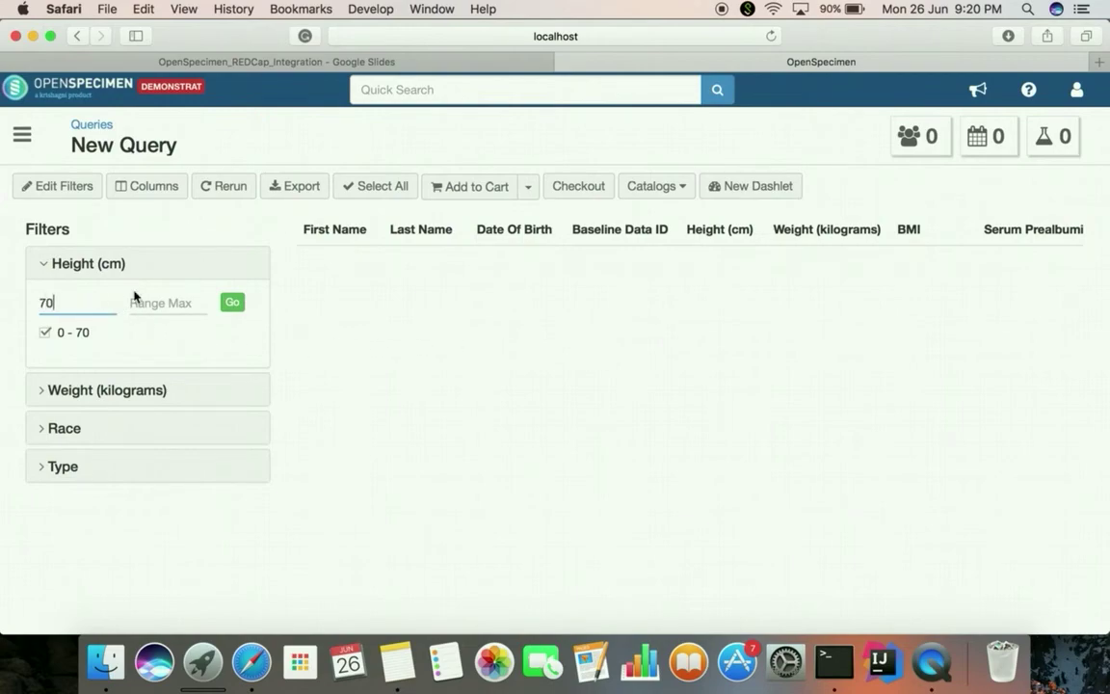
{"action": "left_click", "coordinate": [233, 303]}
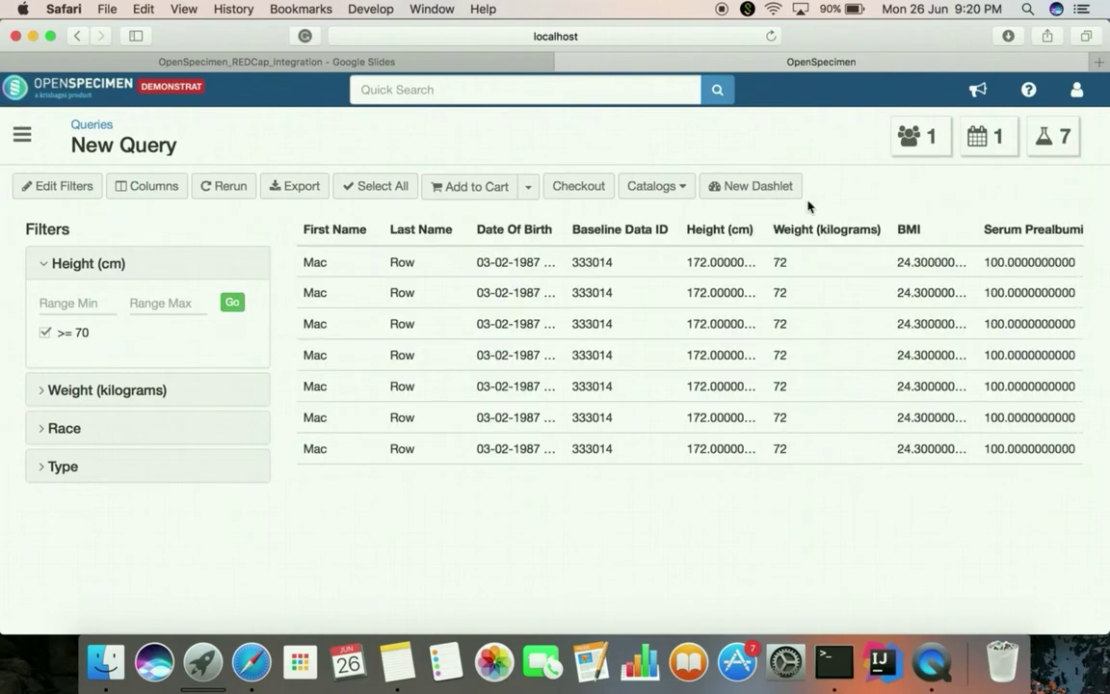
Step: Restrict the query results to specimens of type Whole Blood
{"action": "right_click", "coordinate": [240, 451]}
{"action": "left_click", "coordinate": [62, 472]}
{"action": "left_click", "coordinate": [73, 464]}
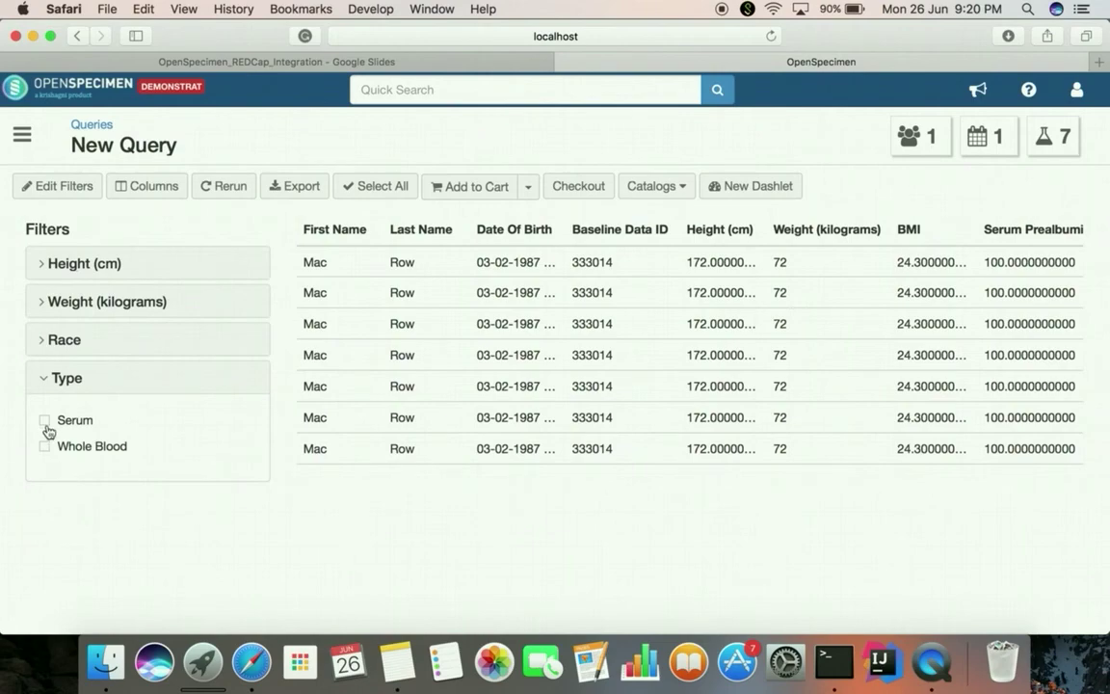
{"action": "left_click", "coordinate": [44, 447]}
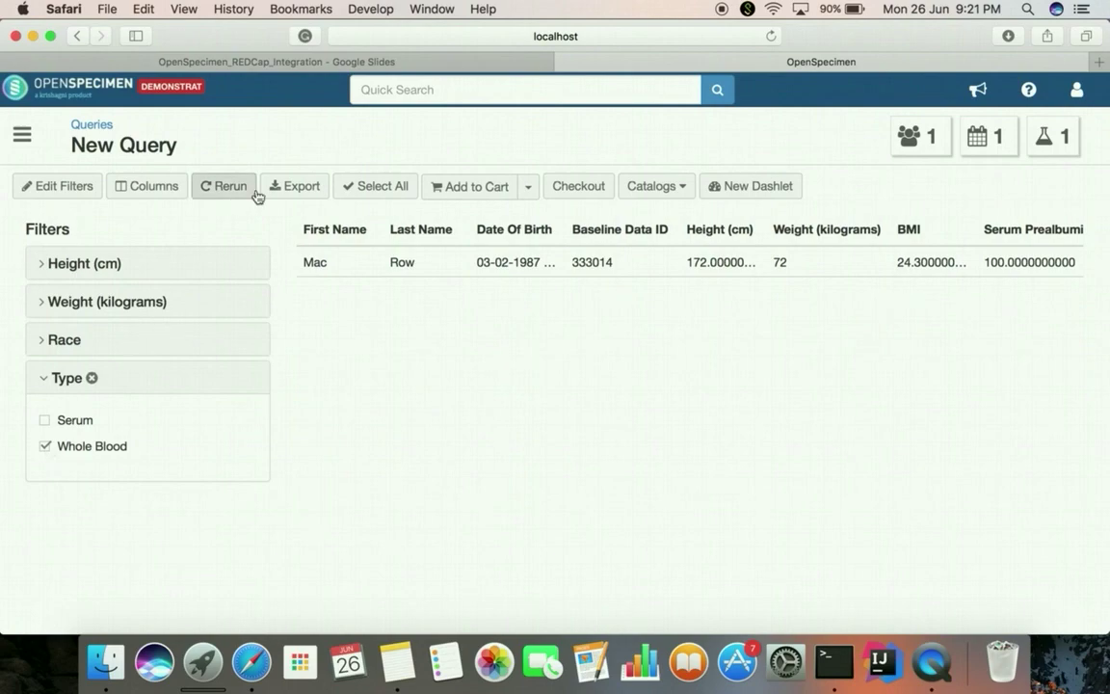
Step: Switch to the OpenSpecimen_REDCap_Integration presentation in Google Slides and show slide 13 with the contact e-mail
{"action": "left_click", "coordinate": [289, 62]}
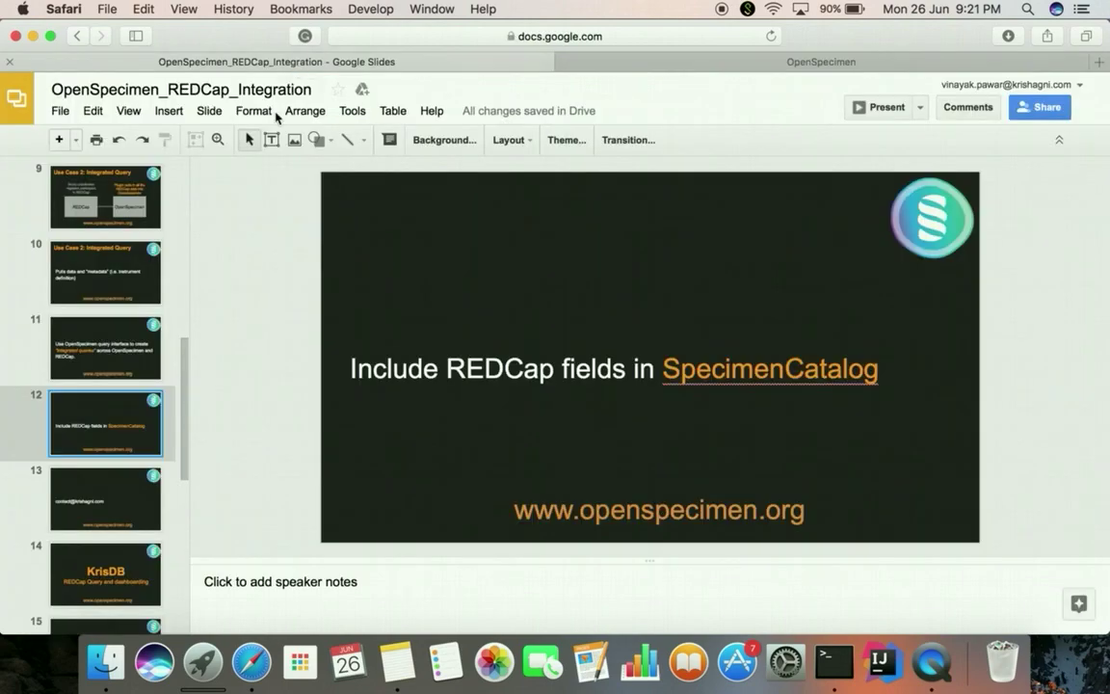
{"action": "left_click", "coordinate": [104, 507]}
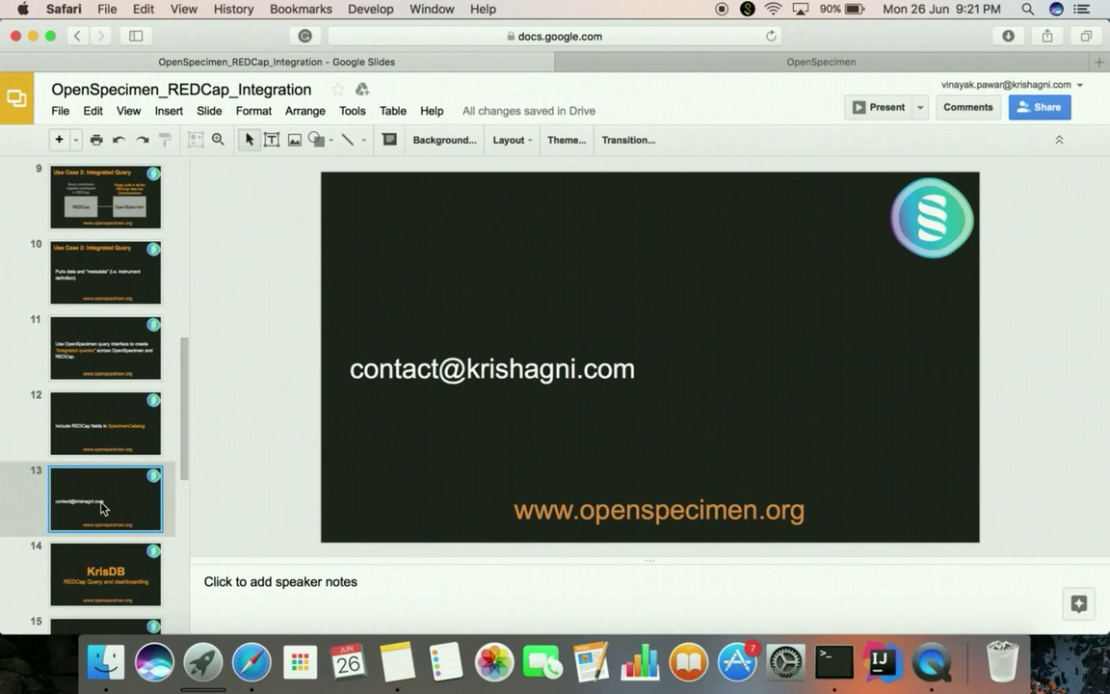